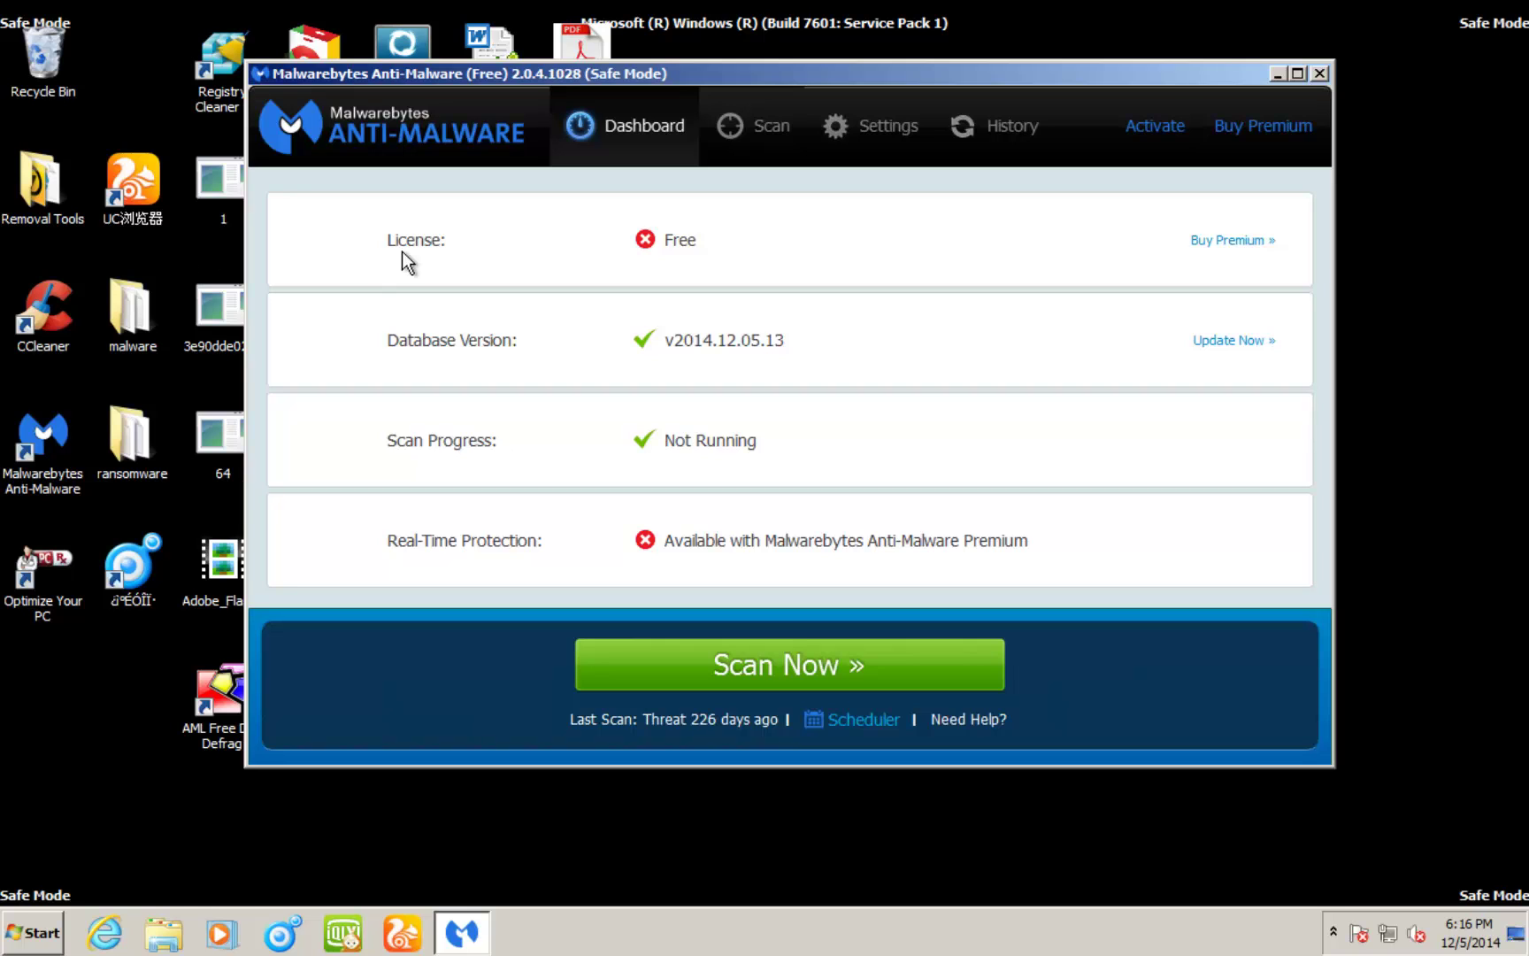
Step: Move the Malwarebytes window around to uncover the desktop icons and their labels
drag(664, 74, 652, 96)
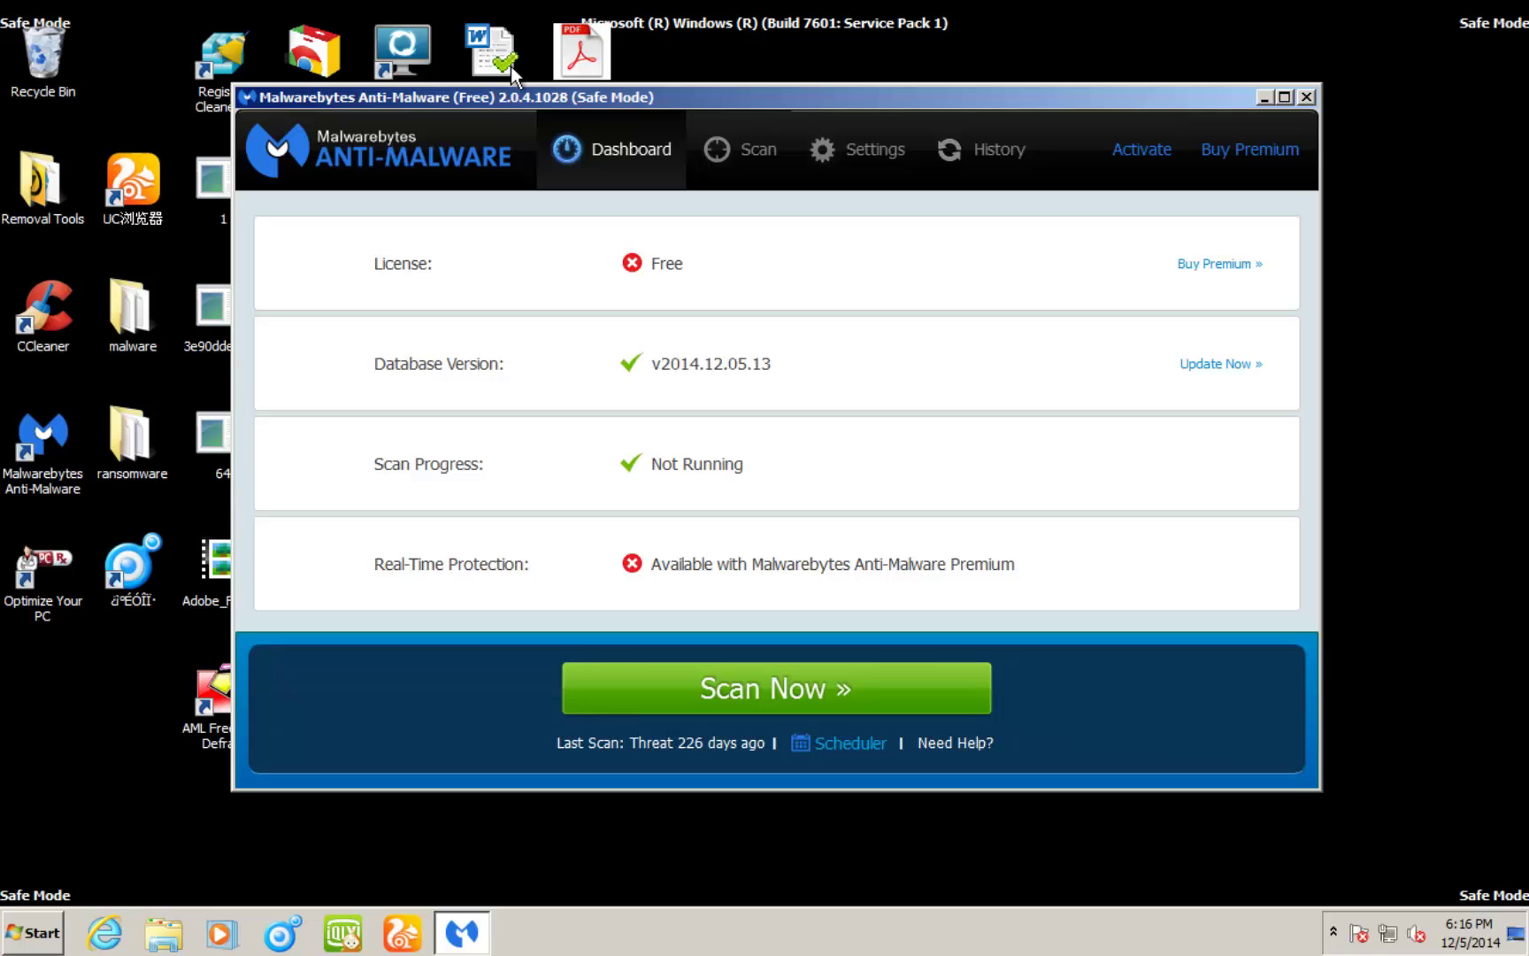
drag(496, 102, 560, 71)
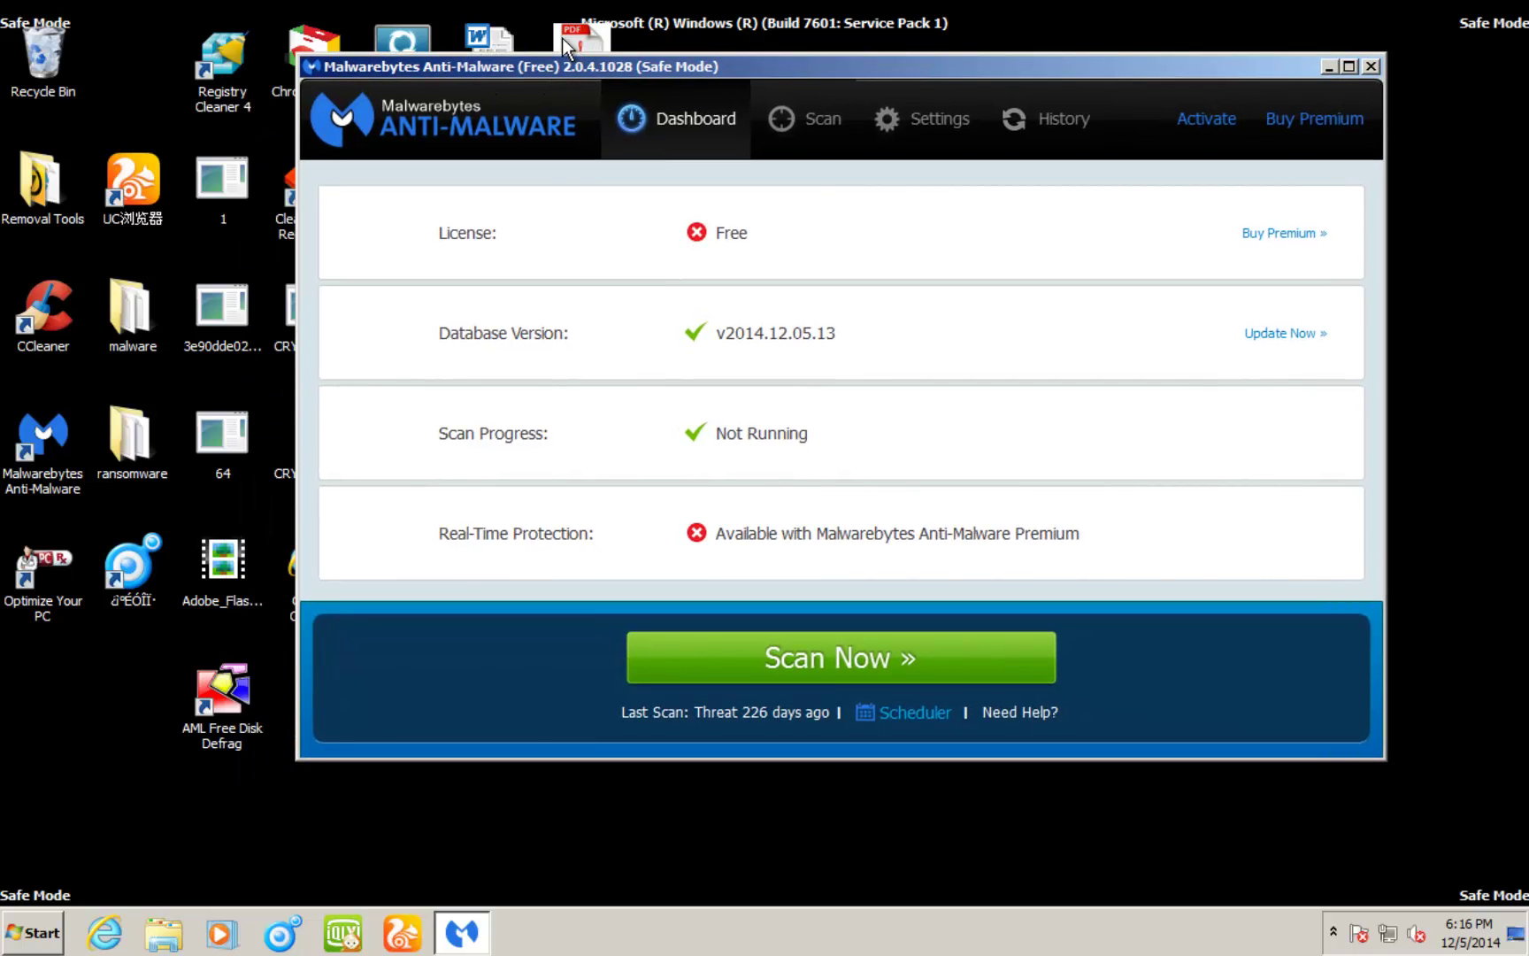
drag(421, 92, 354, 97)
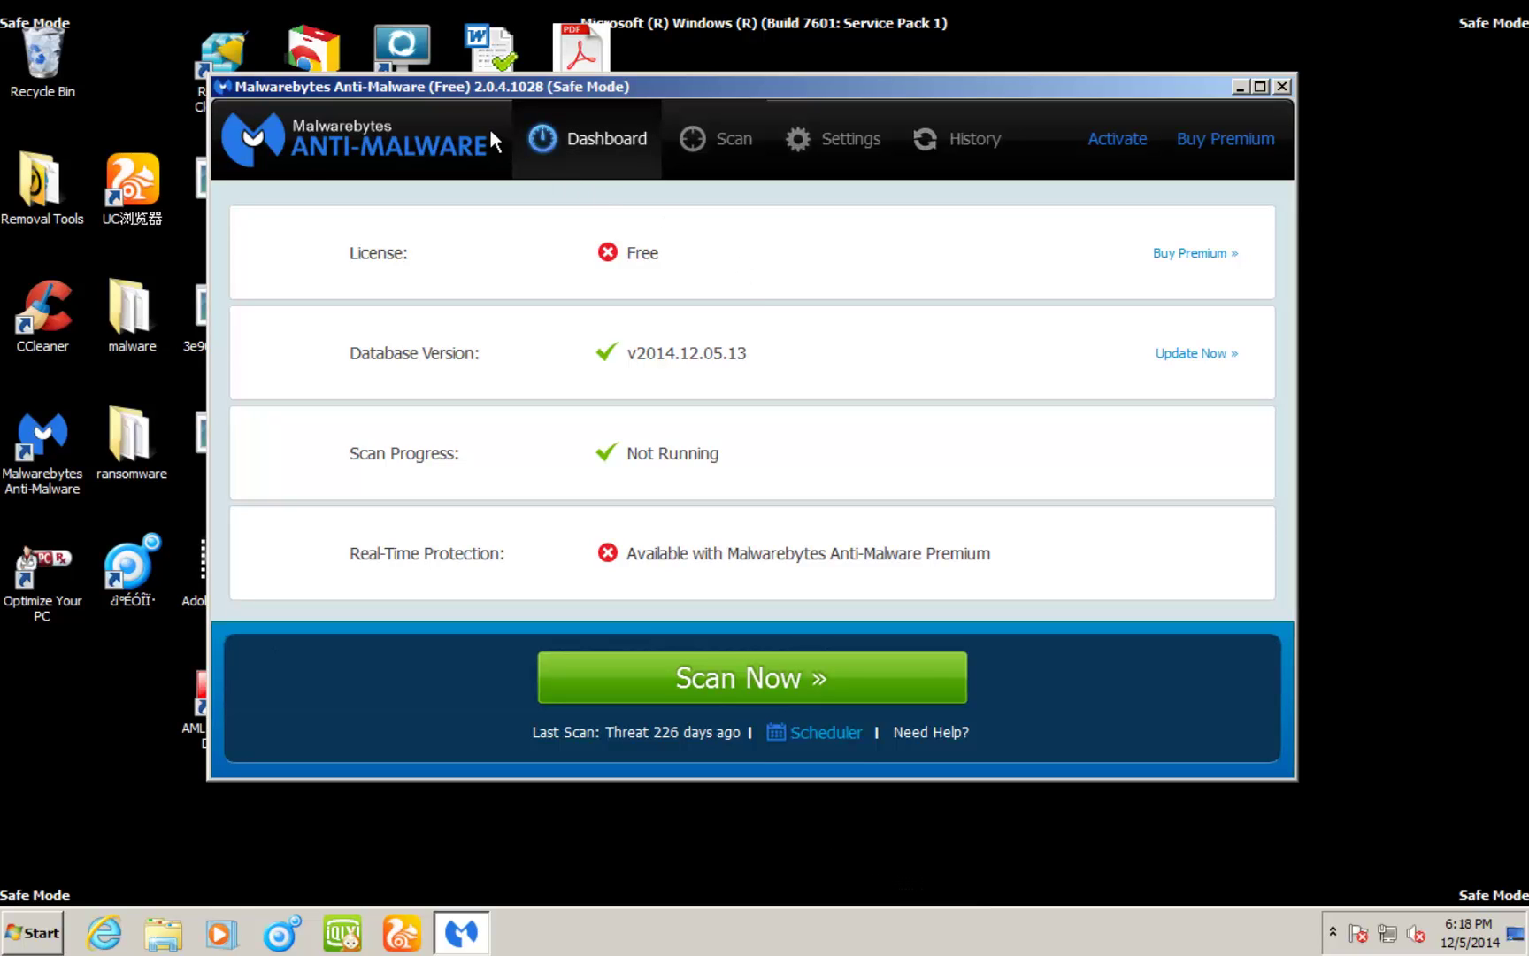
drag(516, 86, 508, 78)
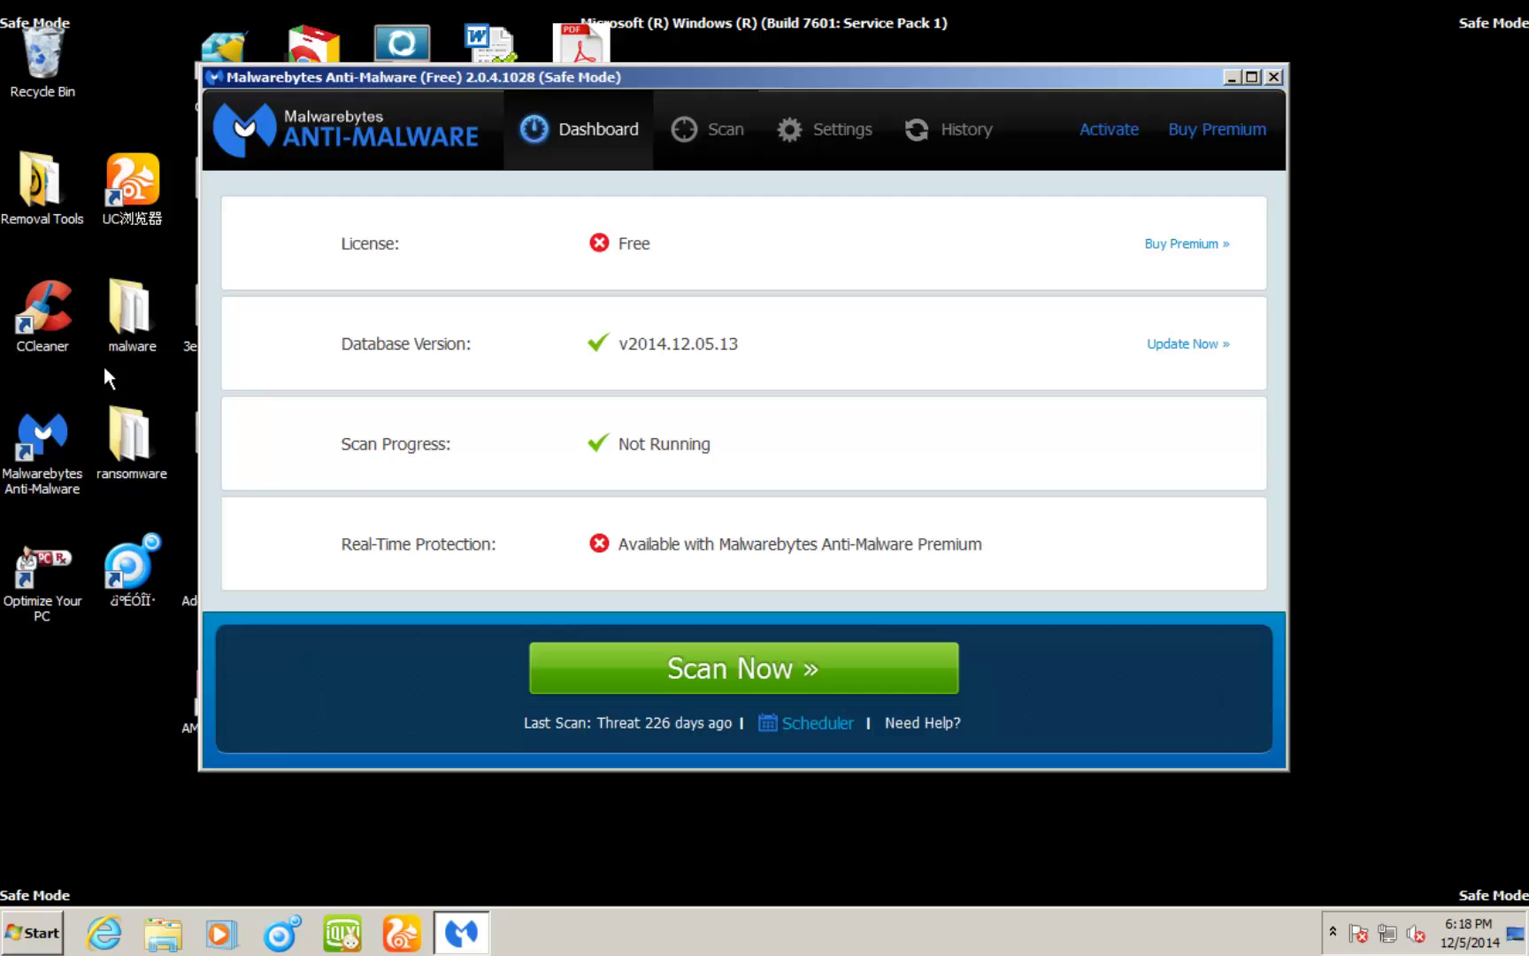
drag(399, 76, 355, 104)
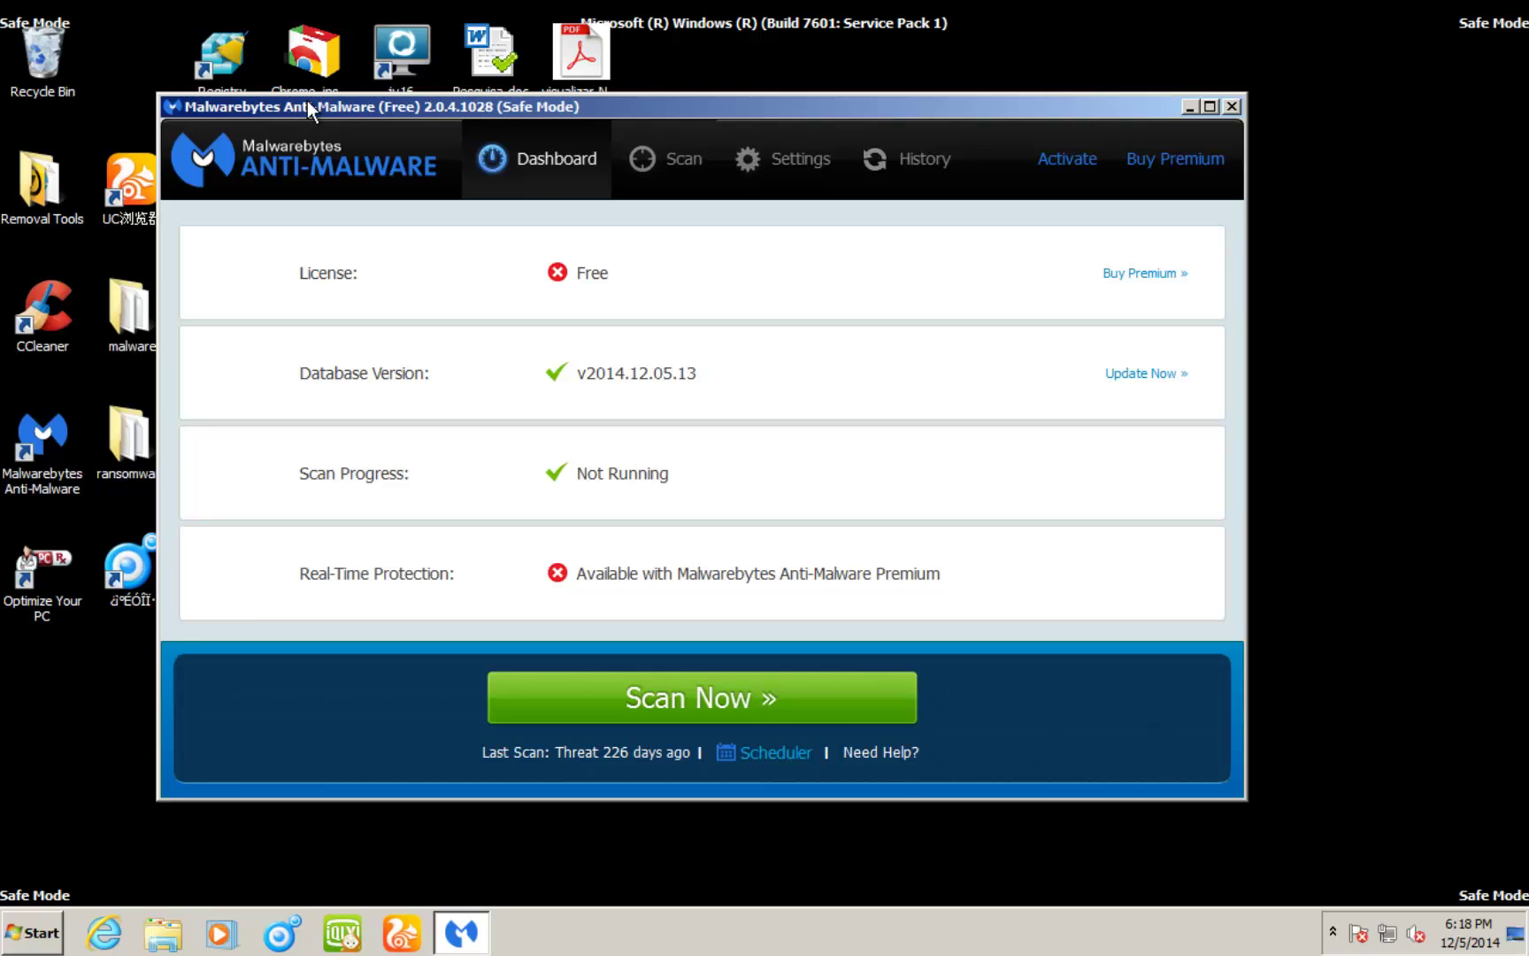
drag(307, 100, 328, 108)
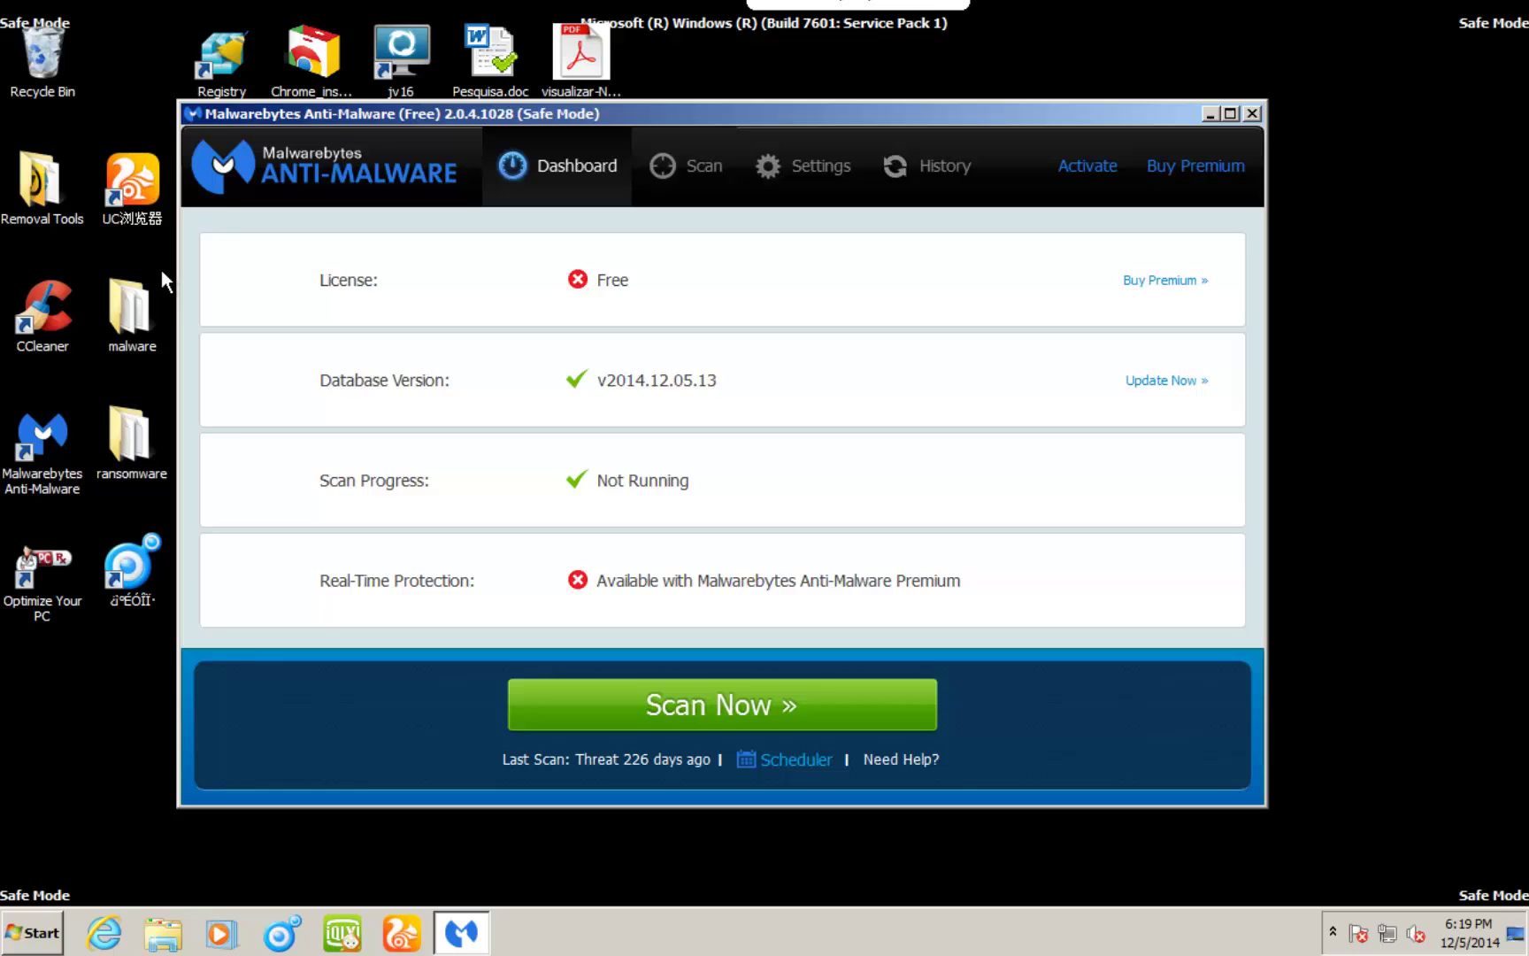
drag(349, 105, 321, 61)
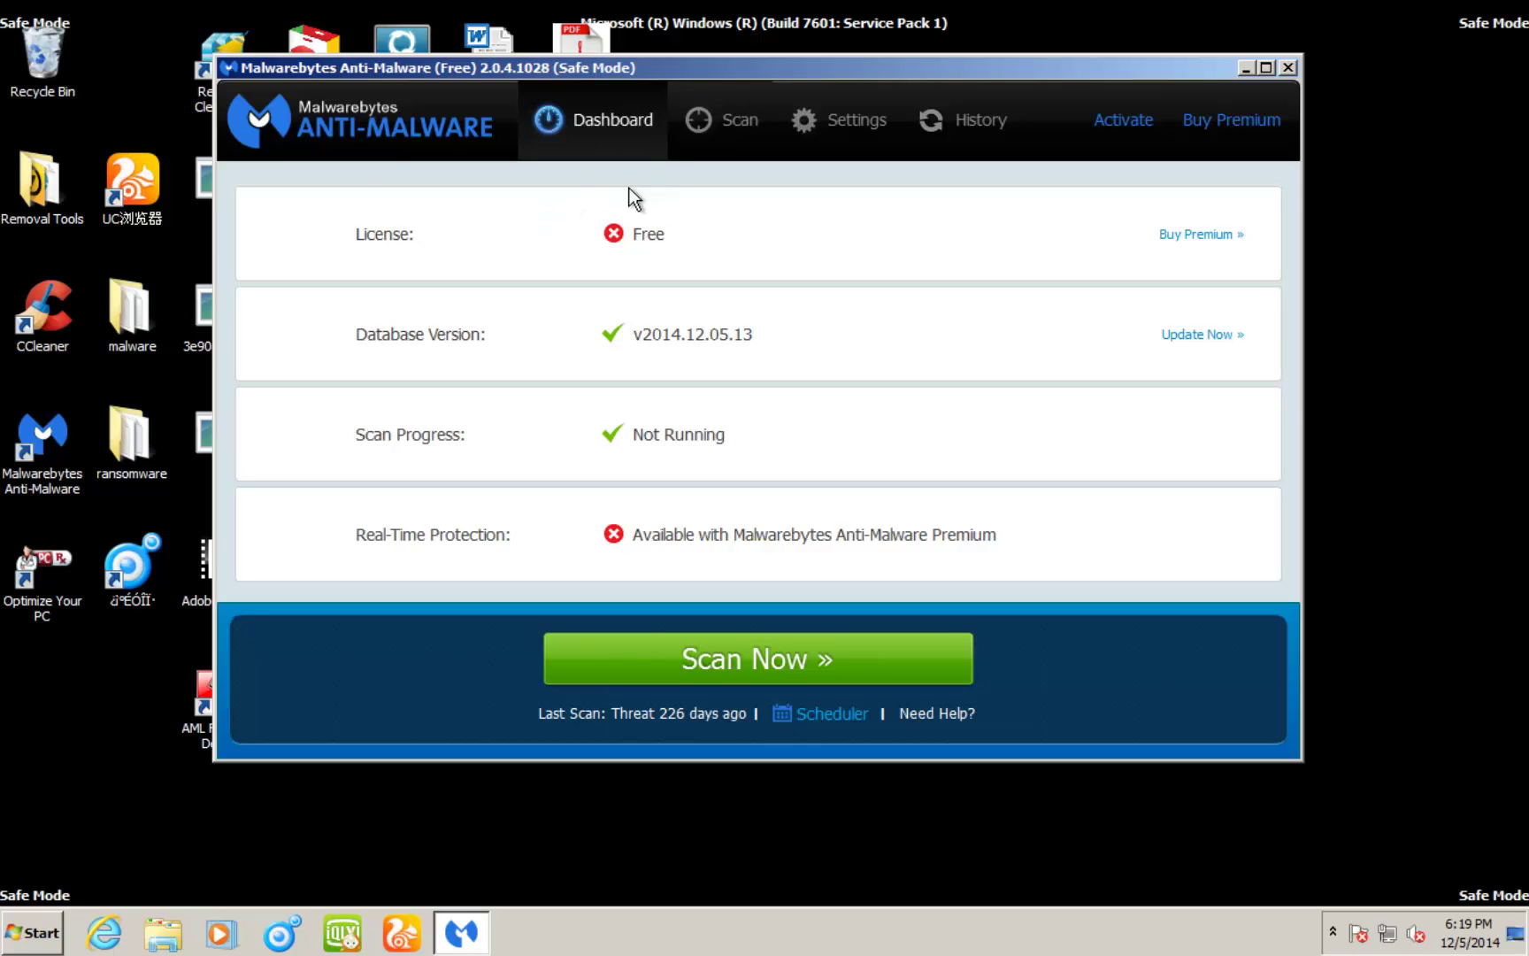
Step: Choose Custom Scan as the scan type and continue to its configuration
click(717, 123)
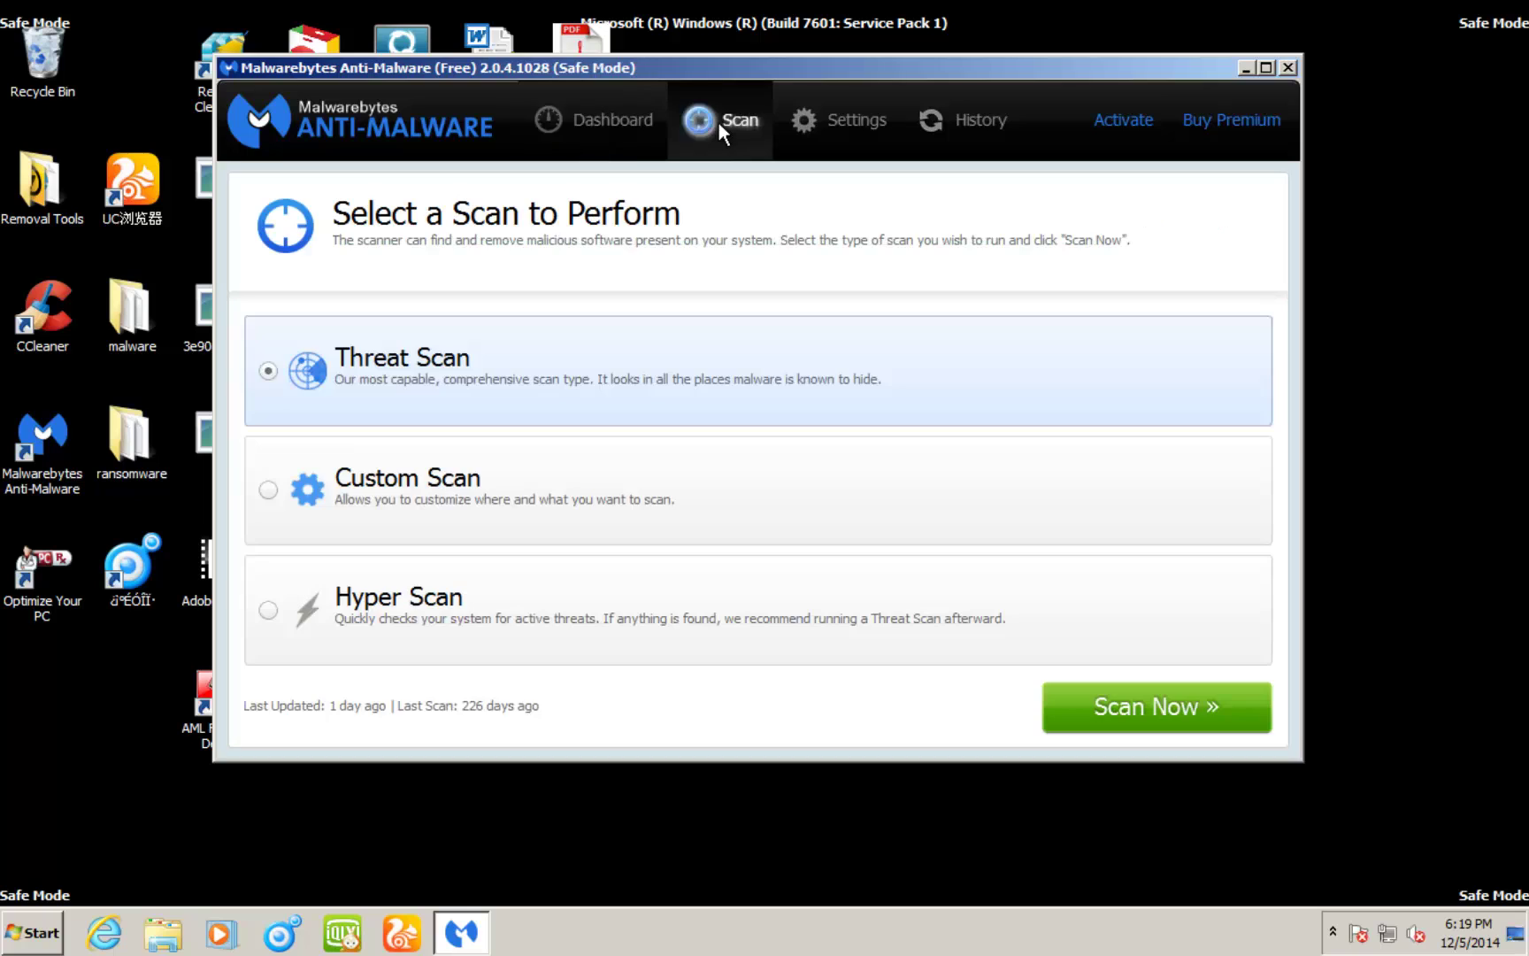
click(271, 479)
click(1139, 699)
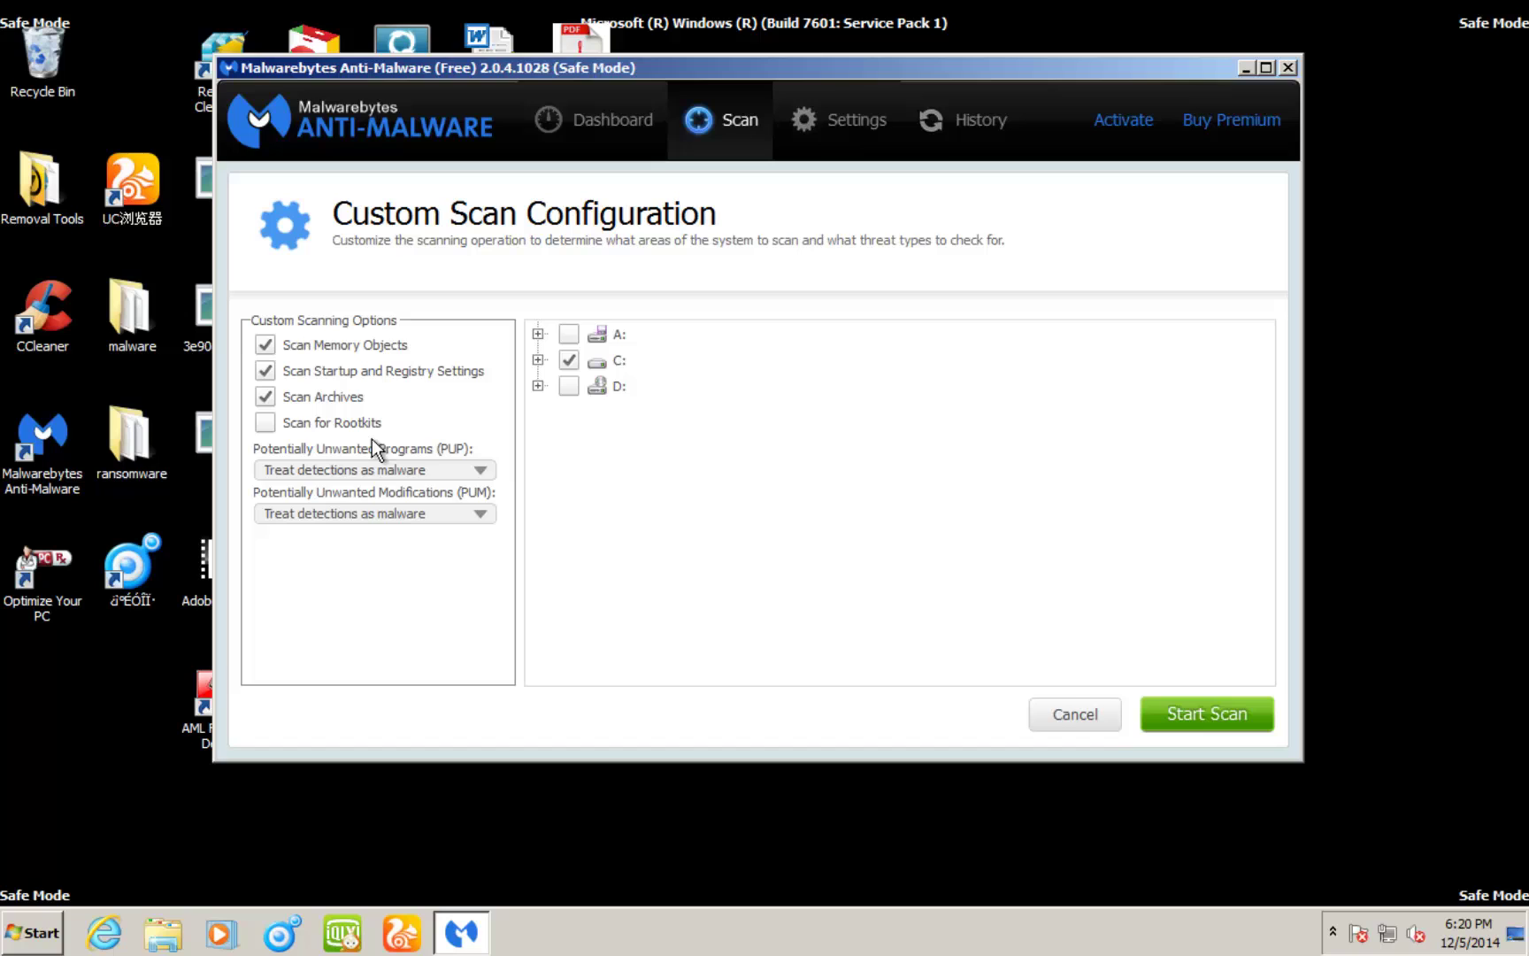
Step: Keep potentially unwanted programs set to 'Treat detections as malware' in the custom scan configuration
click(442, 471)
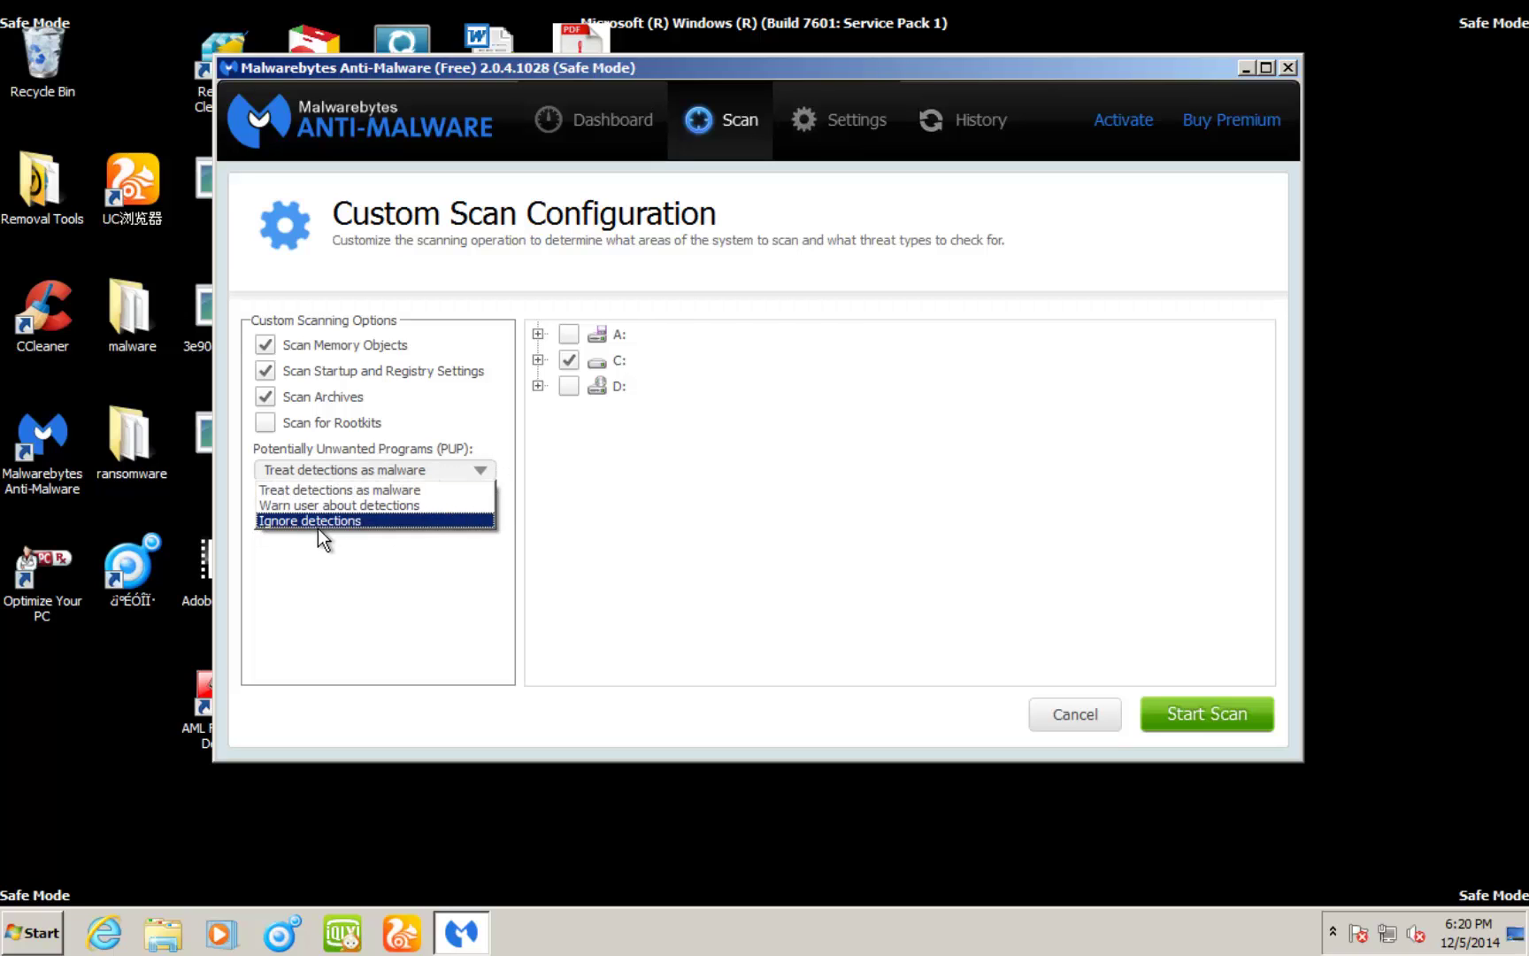
click(366, 433)
click(385, 471)
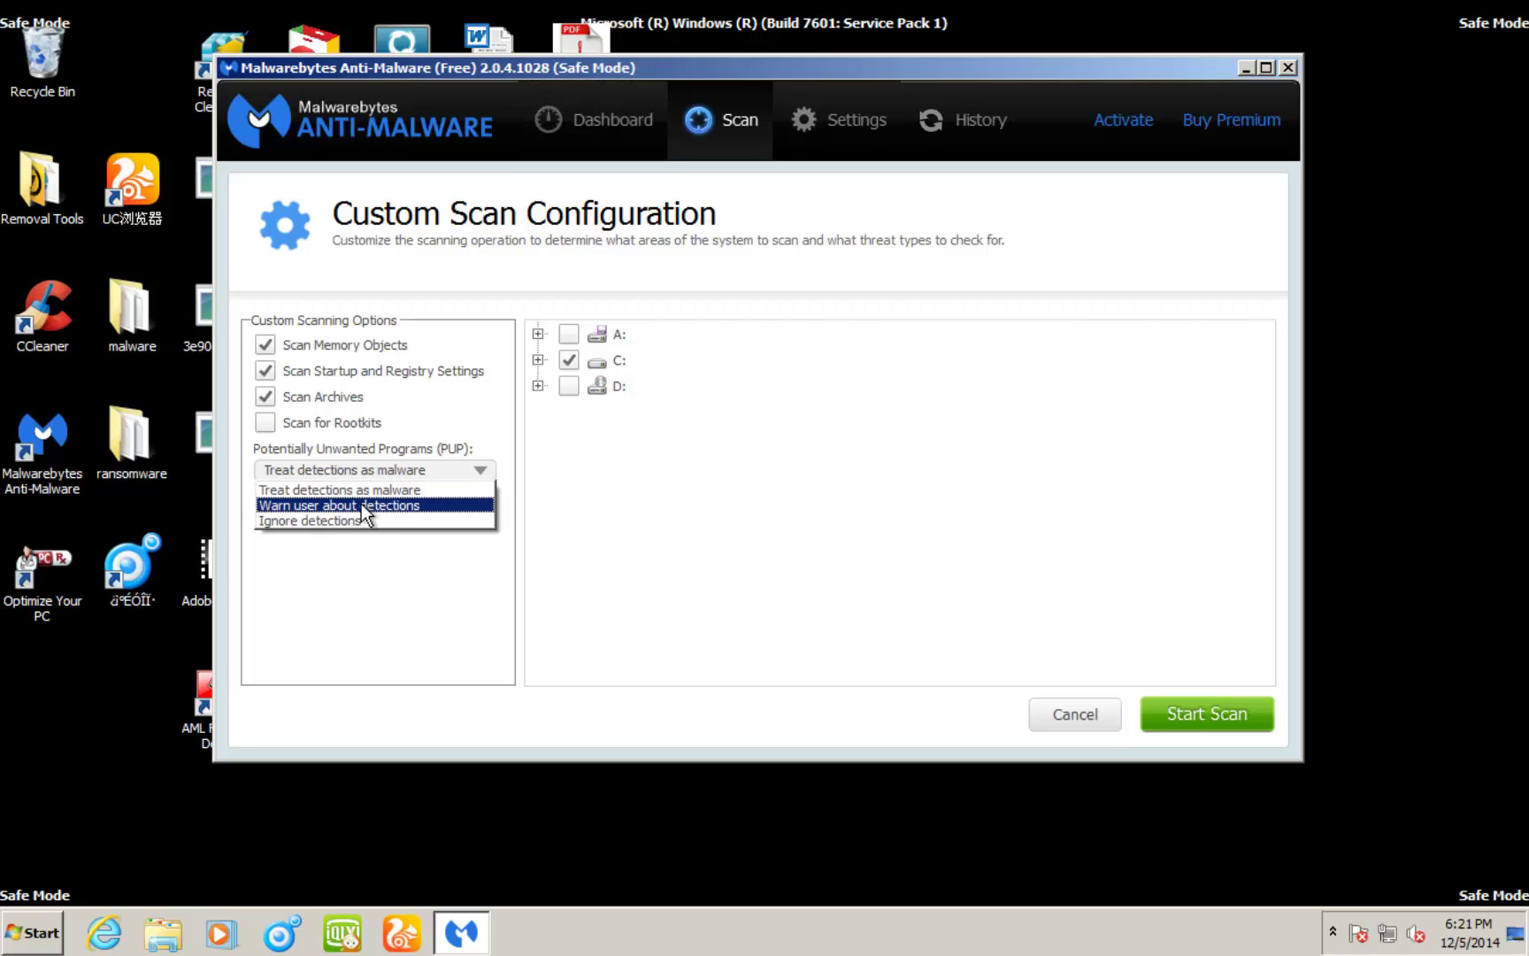
click(362, 489)
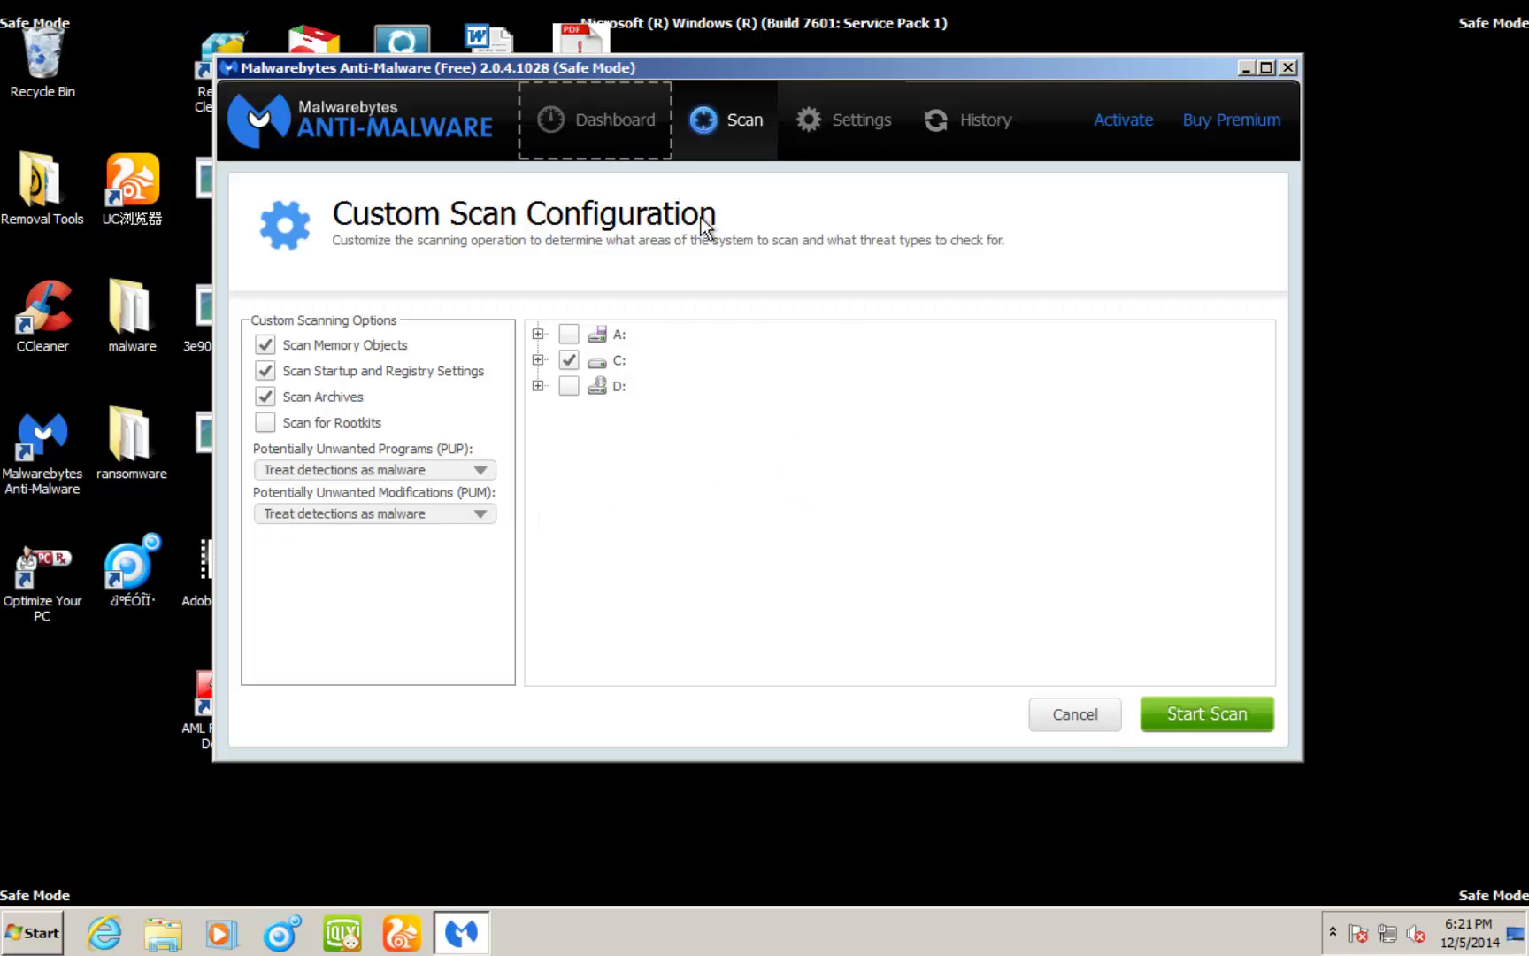
click(613, 121)
click(737, 116)
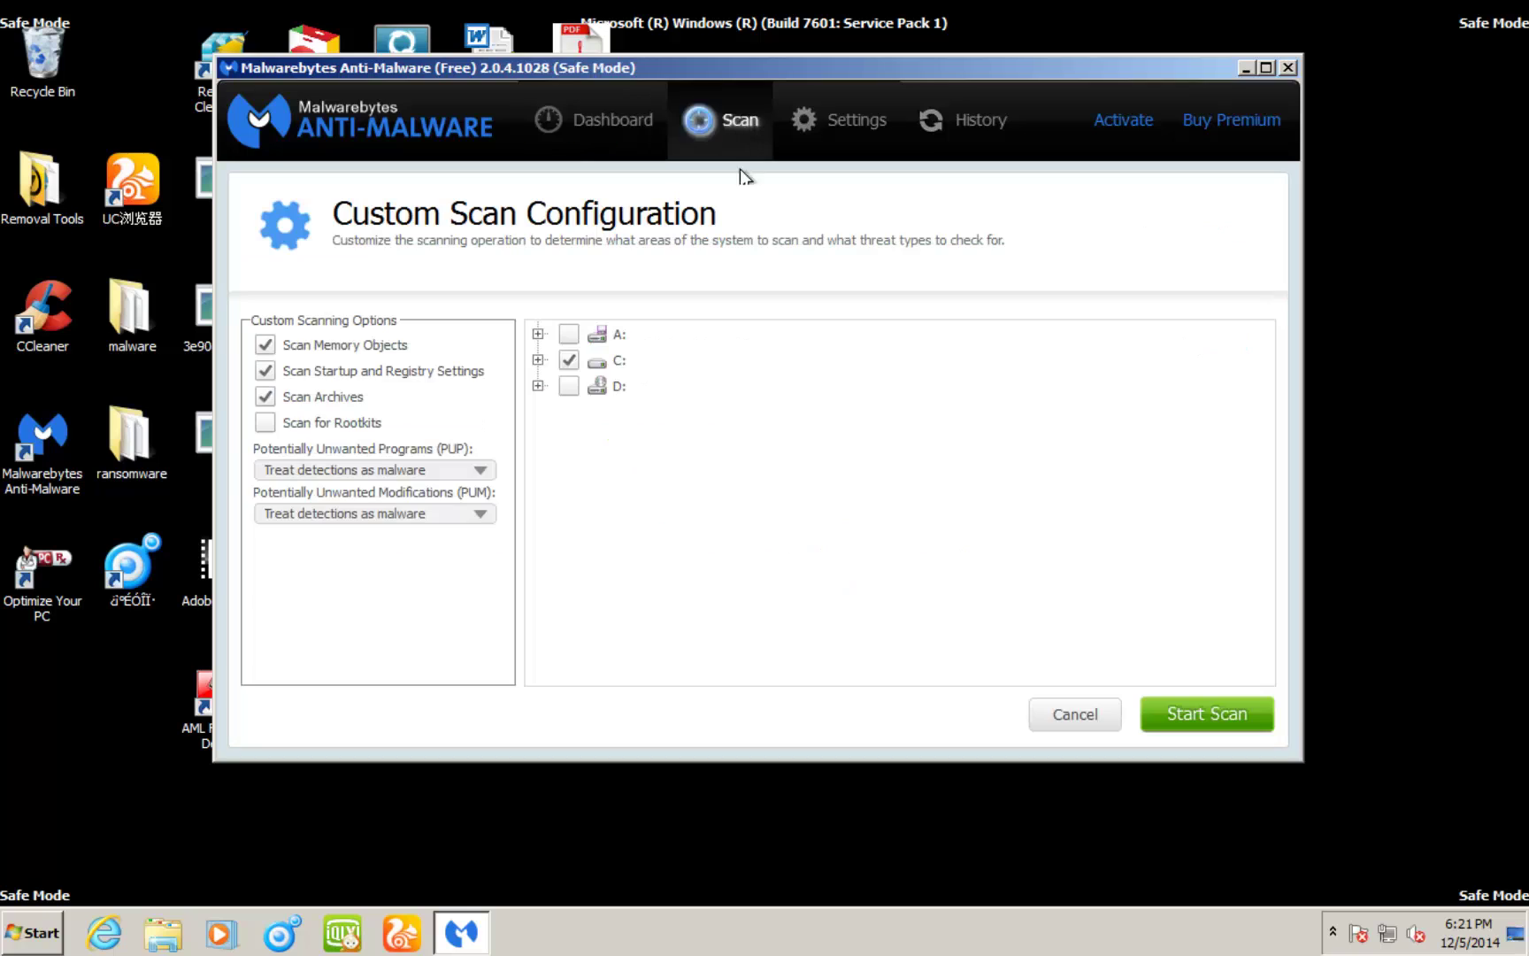
Step: Update the database and run the custom scan, which finds 207 malicious and 879 non-malware items
click(1195, 713)
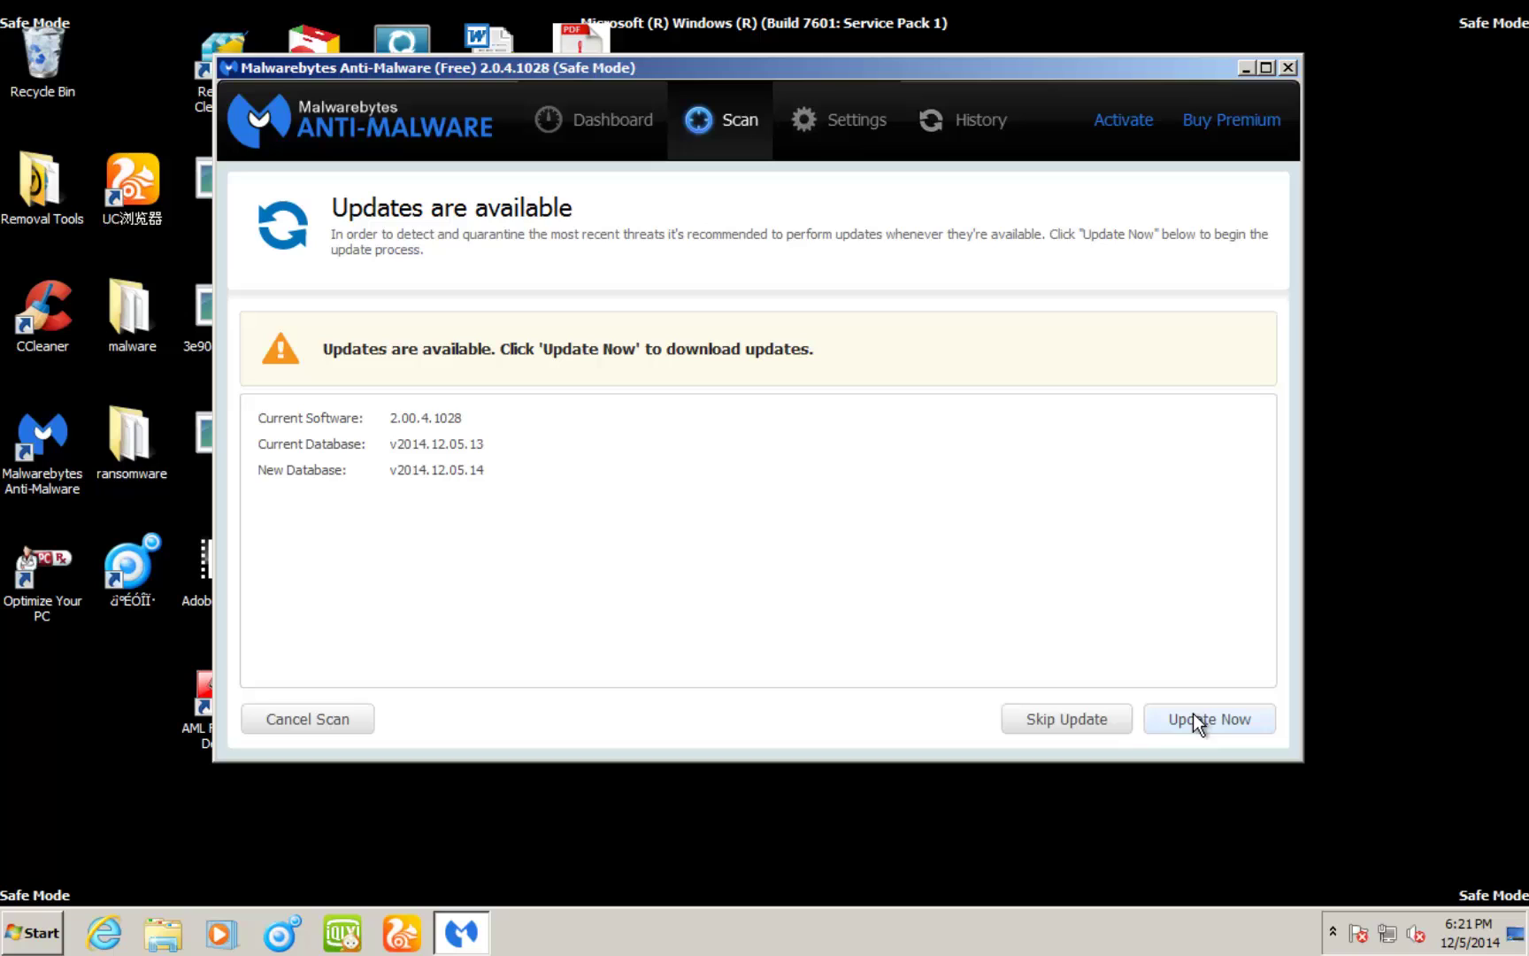
click(1189, 719)
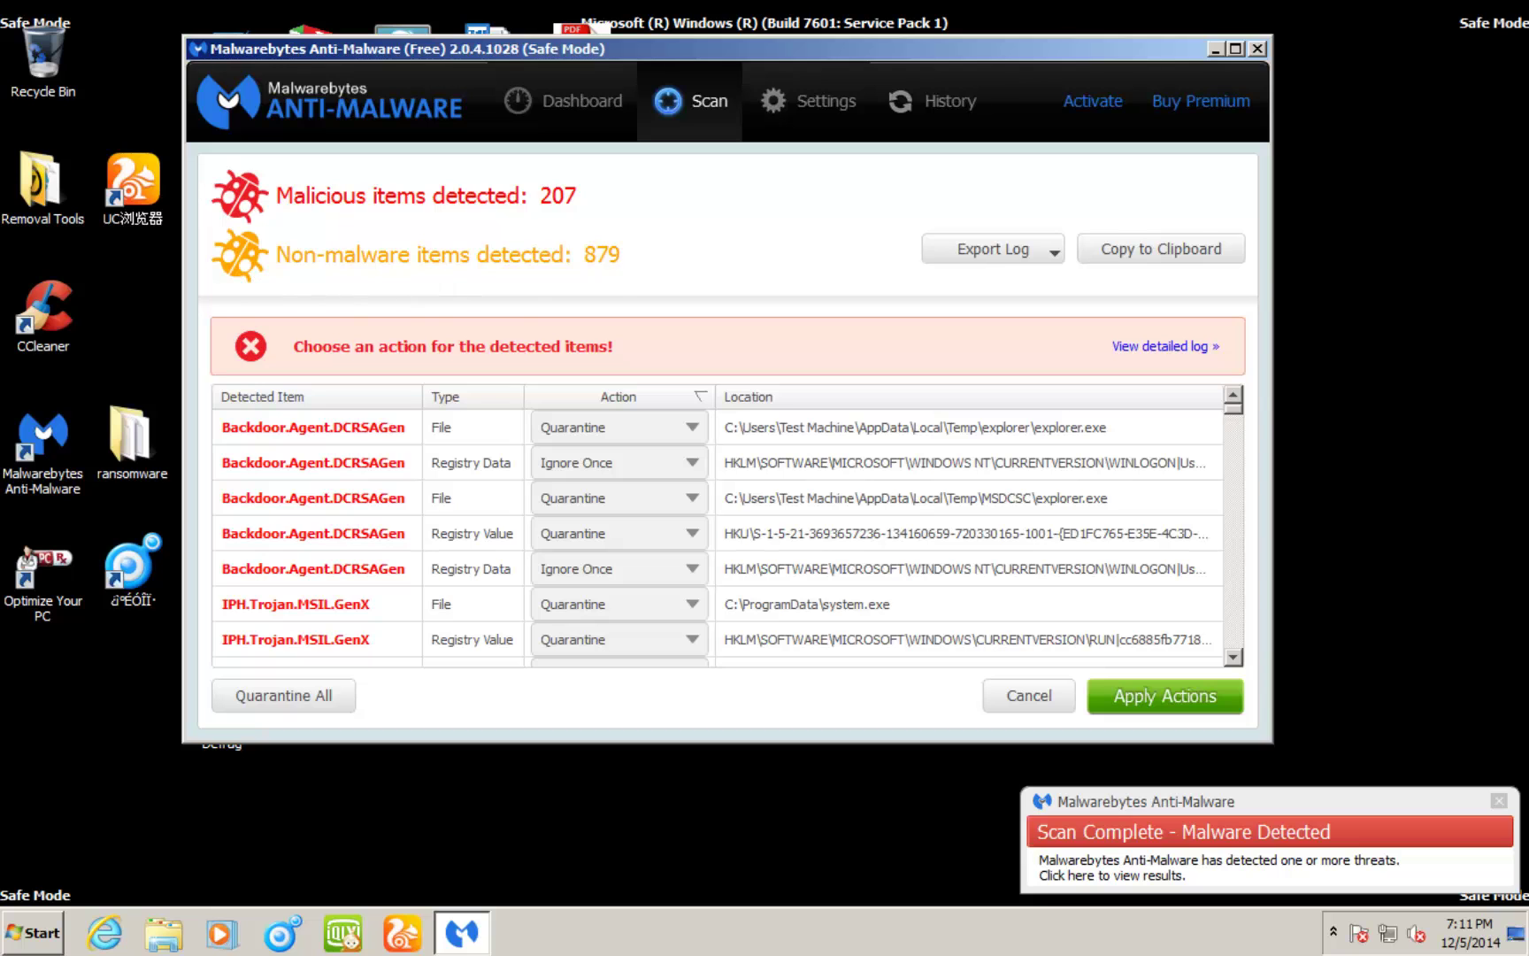
Step: Scroll up and down through the list of detected threats in the scan results
drag(1236, 414, 1228, 676)
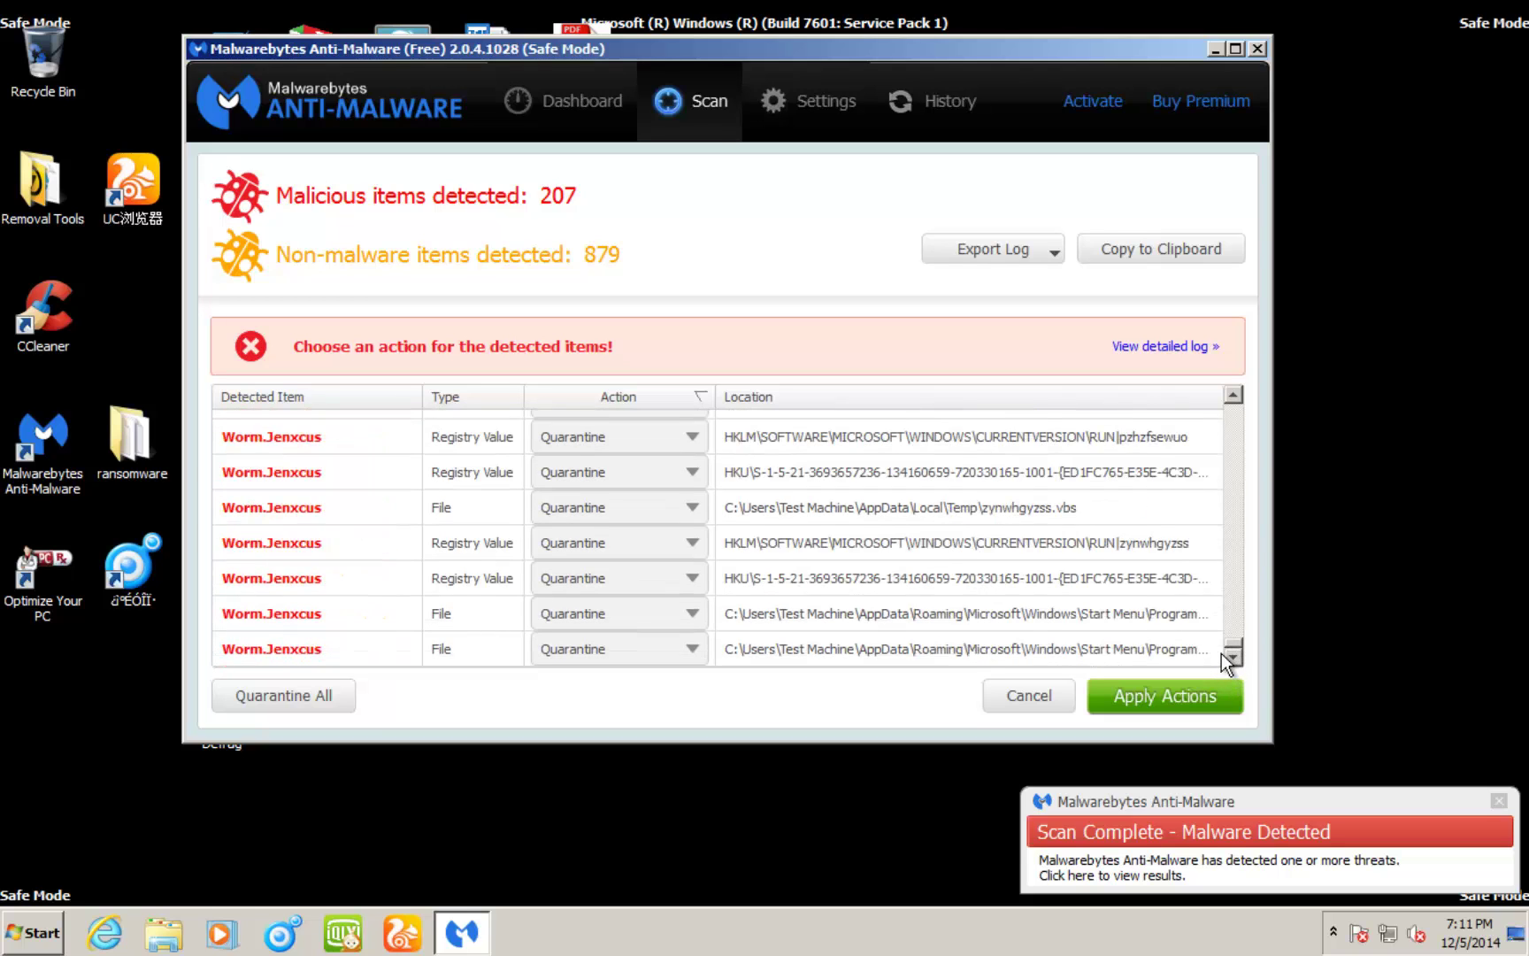
scroll(1212, 584, up, 3)
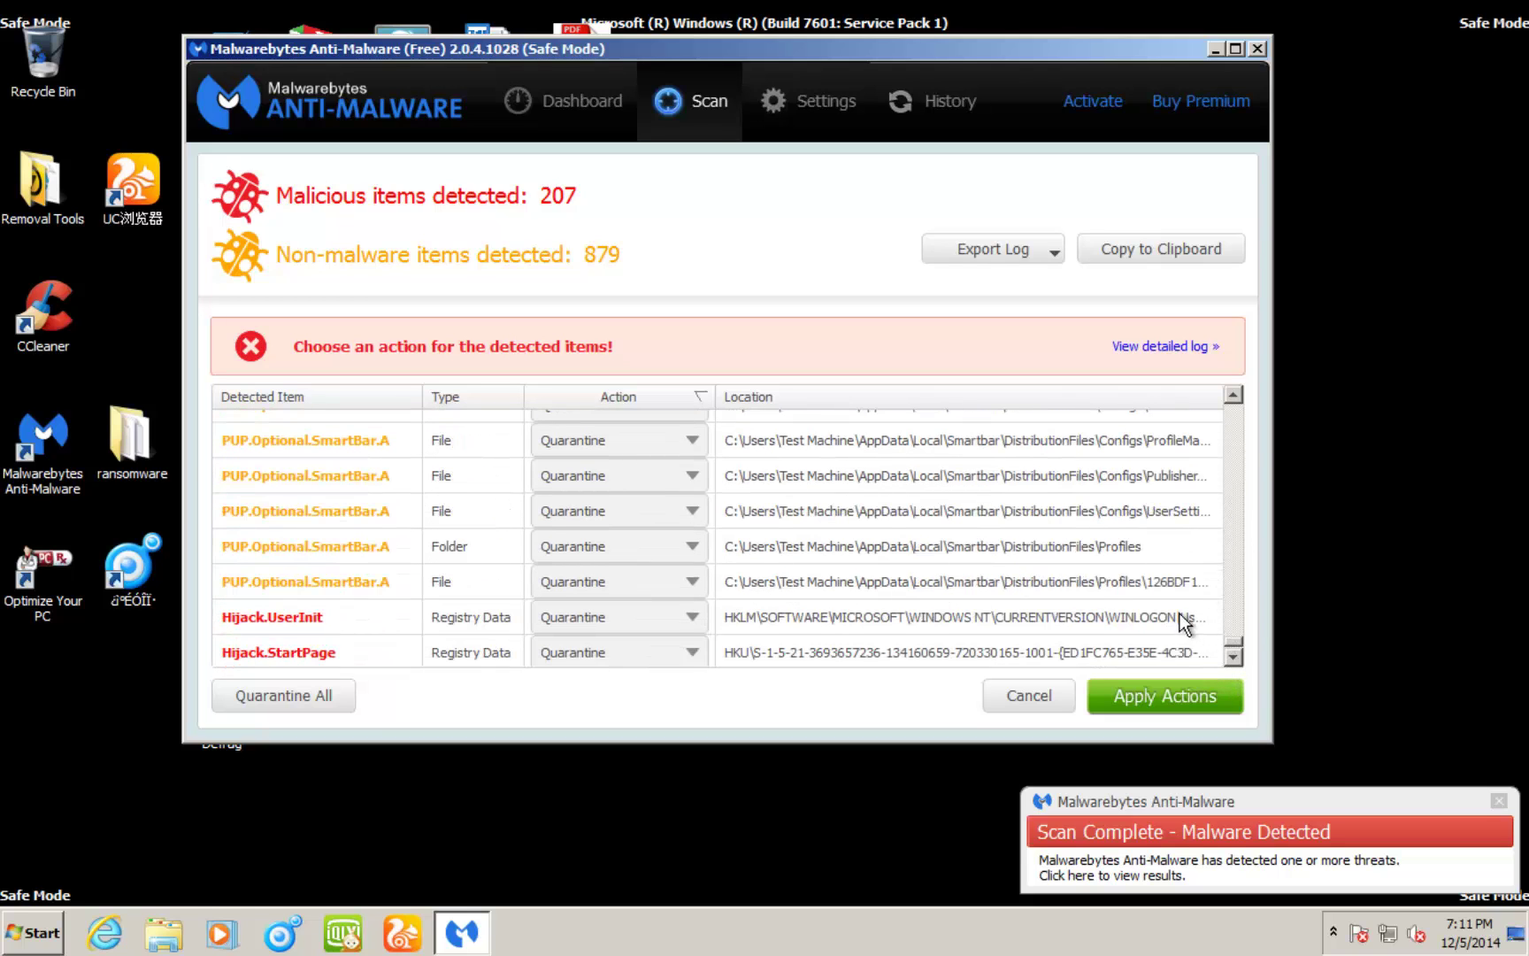
scroll(833, 539, up, 2)
scroll(1154, 513, up, 5)
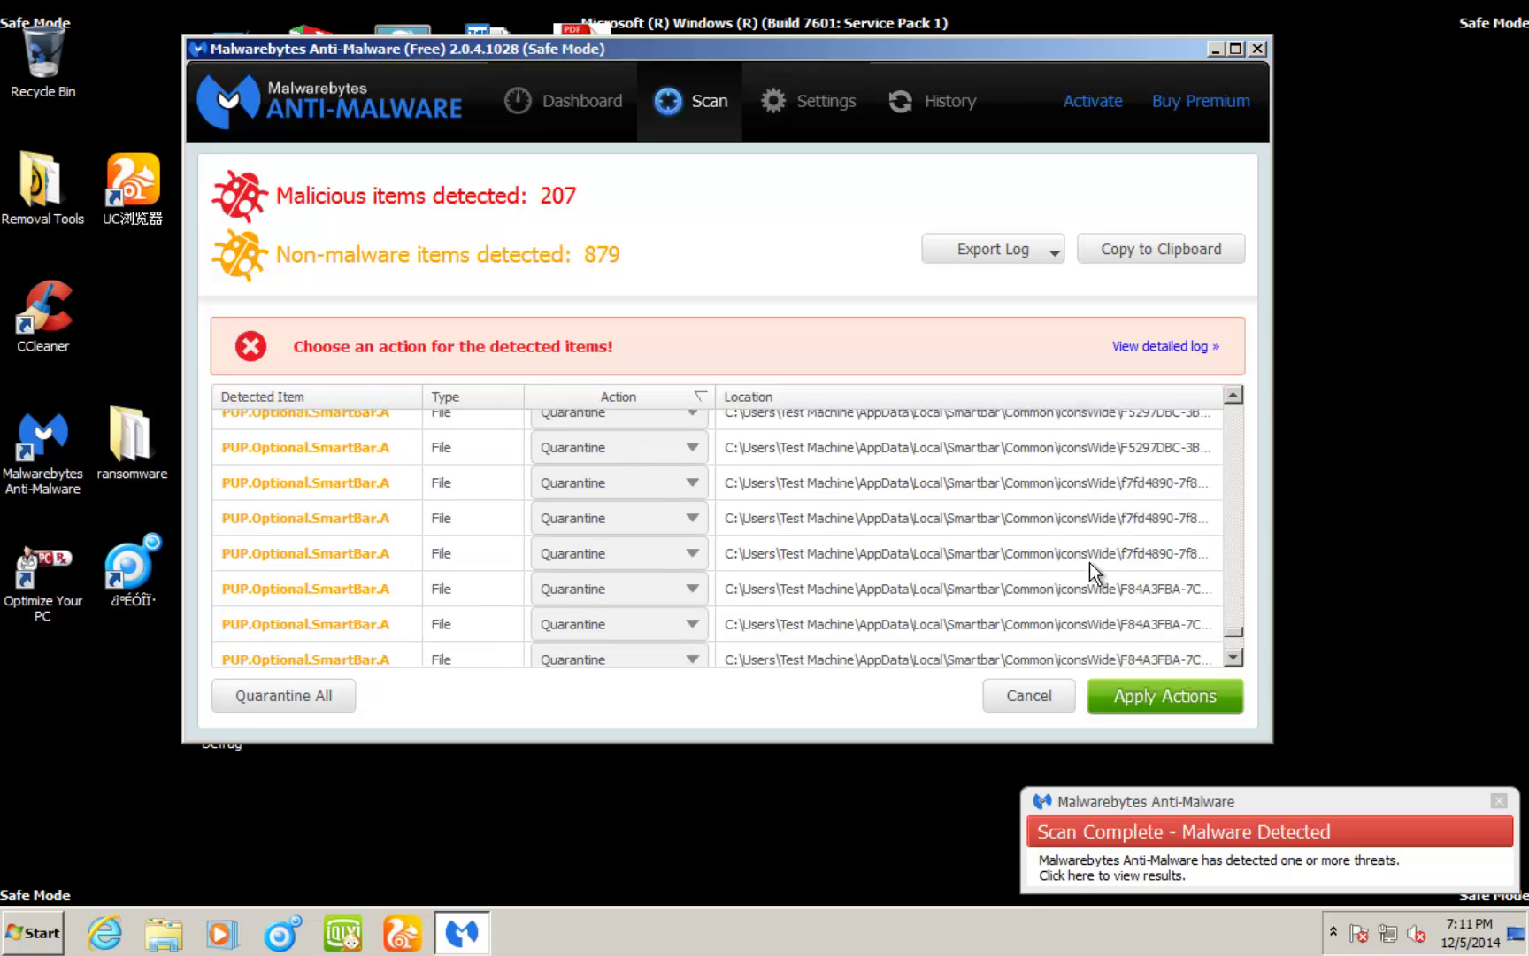
scroll(1069, 550, up, 5)
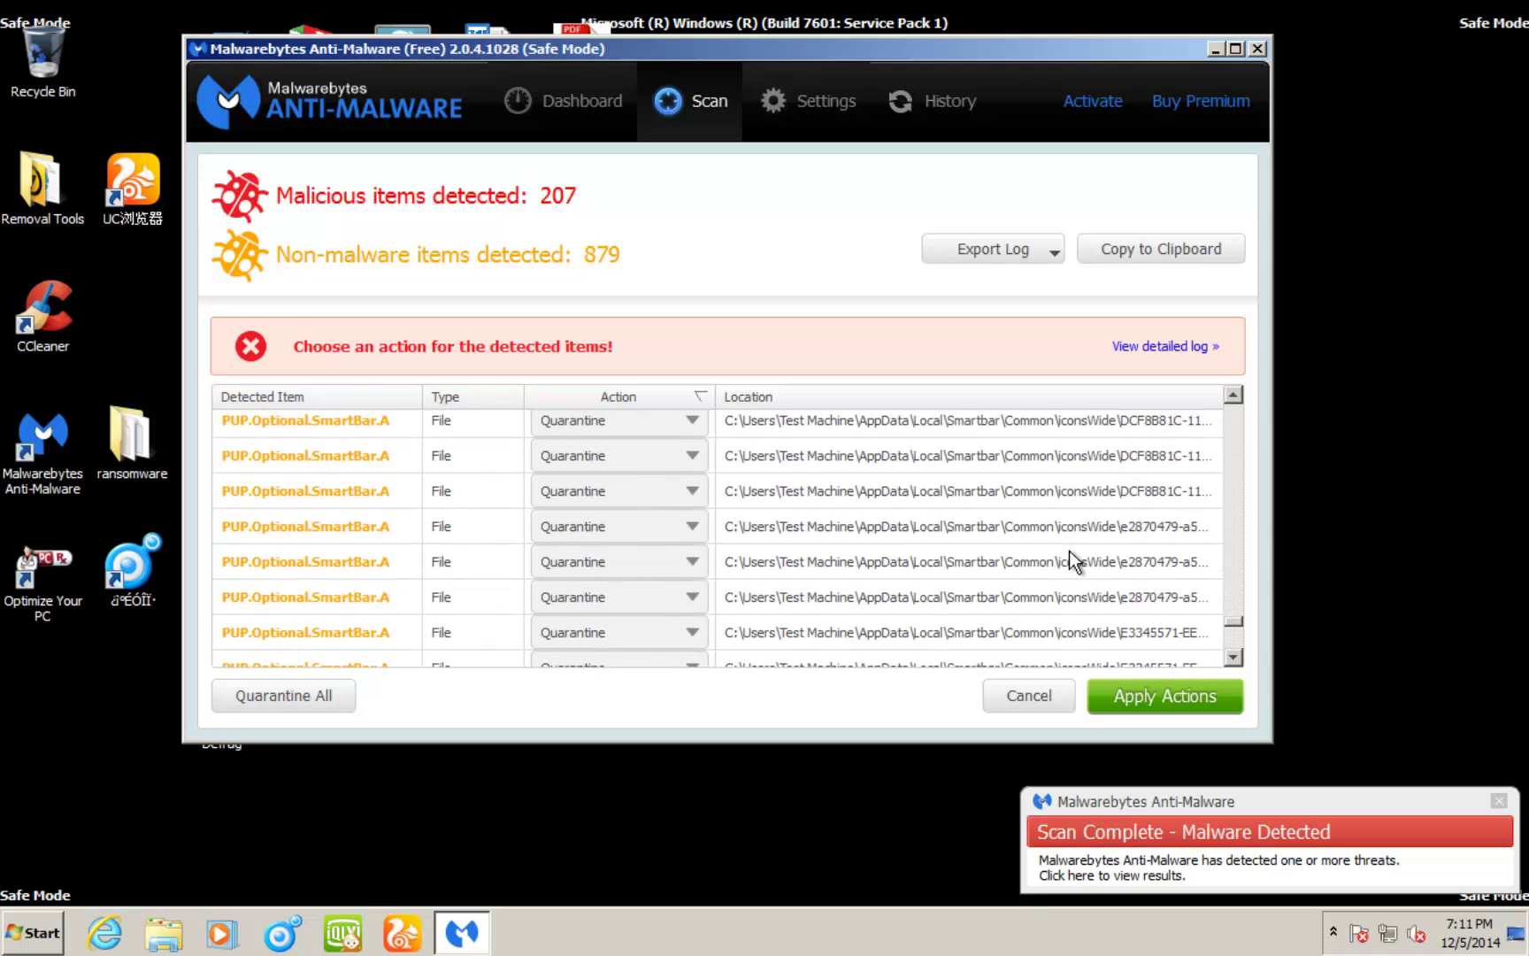
drag(1235, 609, 1213, 447)
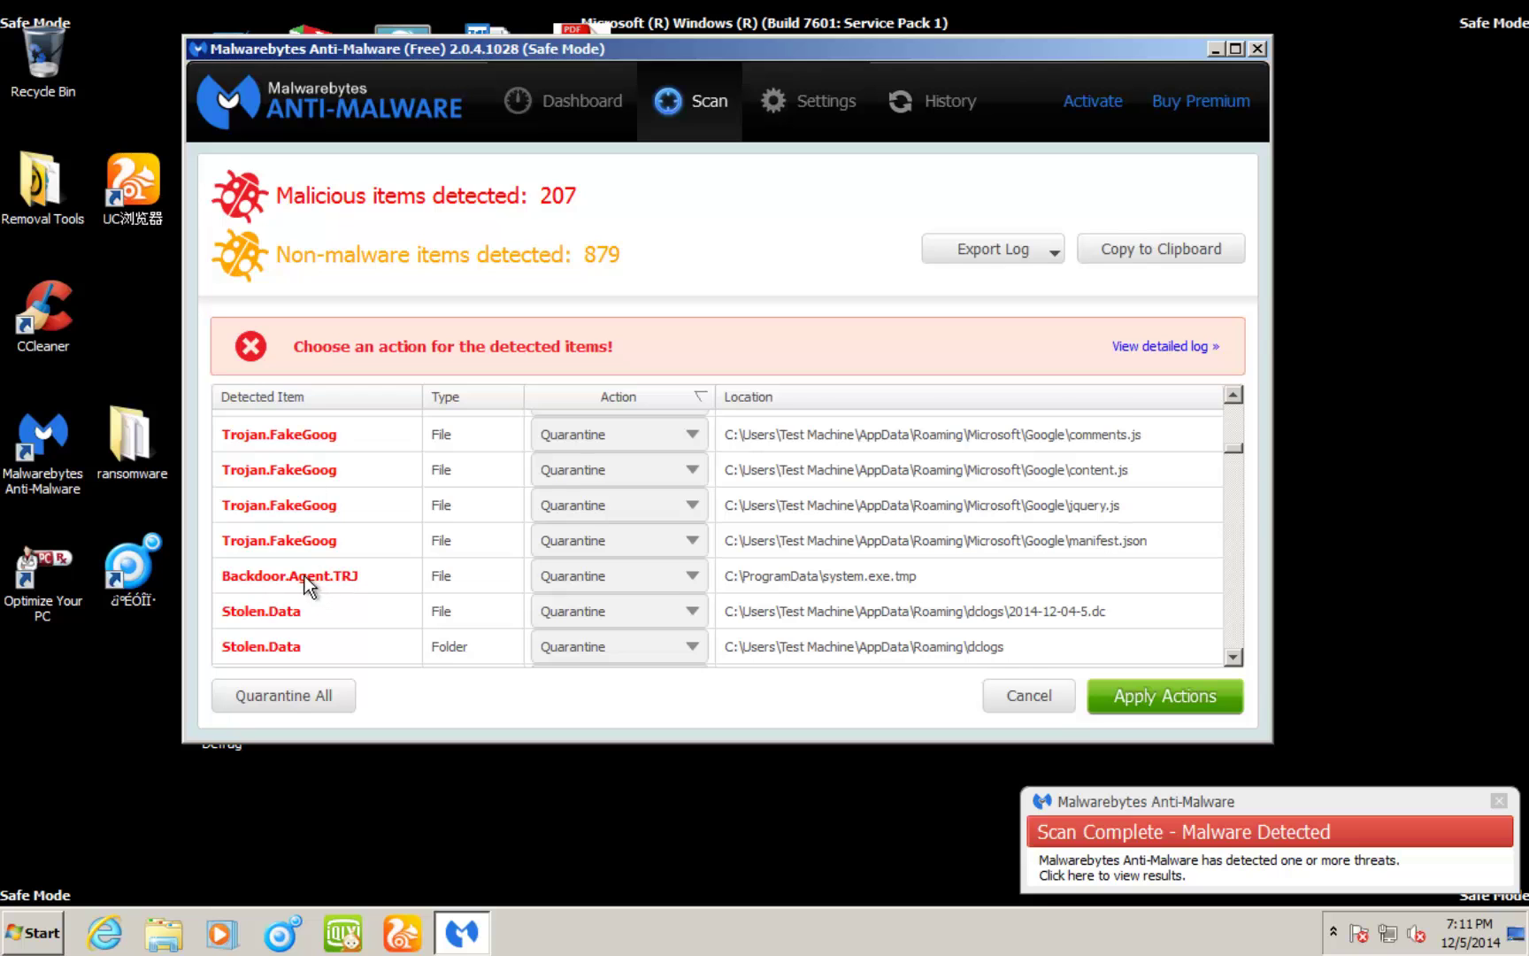
scroll(305, 574, down, 3)
scroll(293, 578, up, 6)
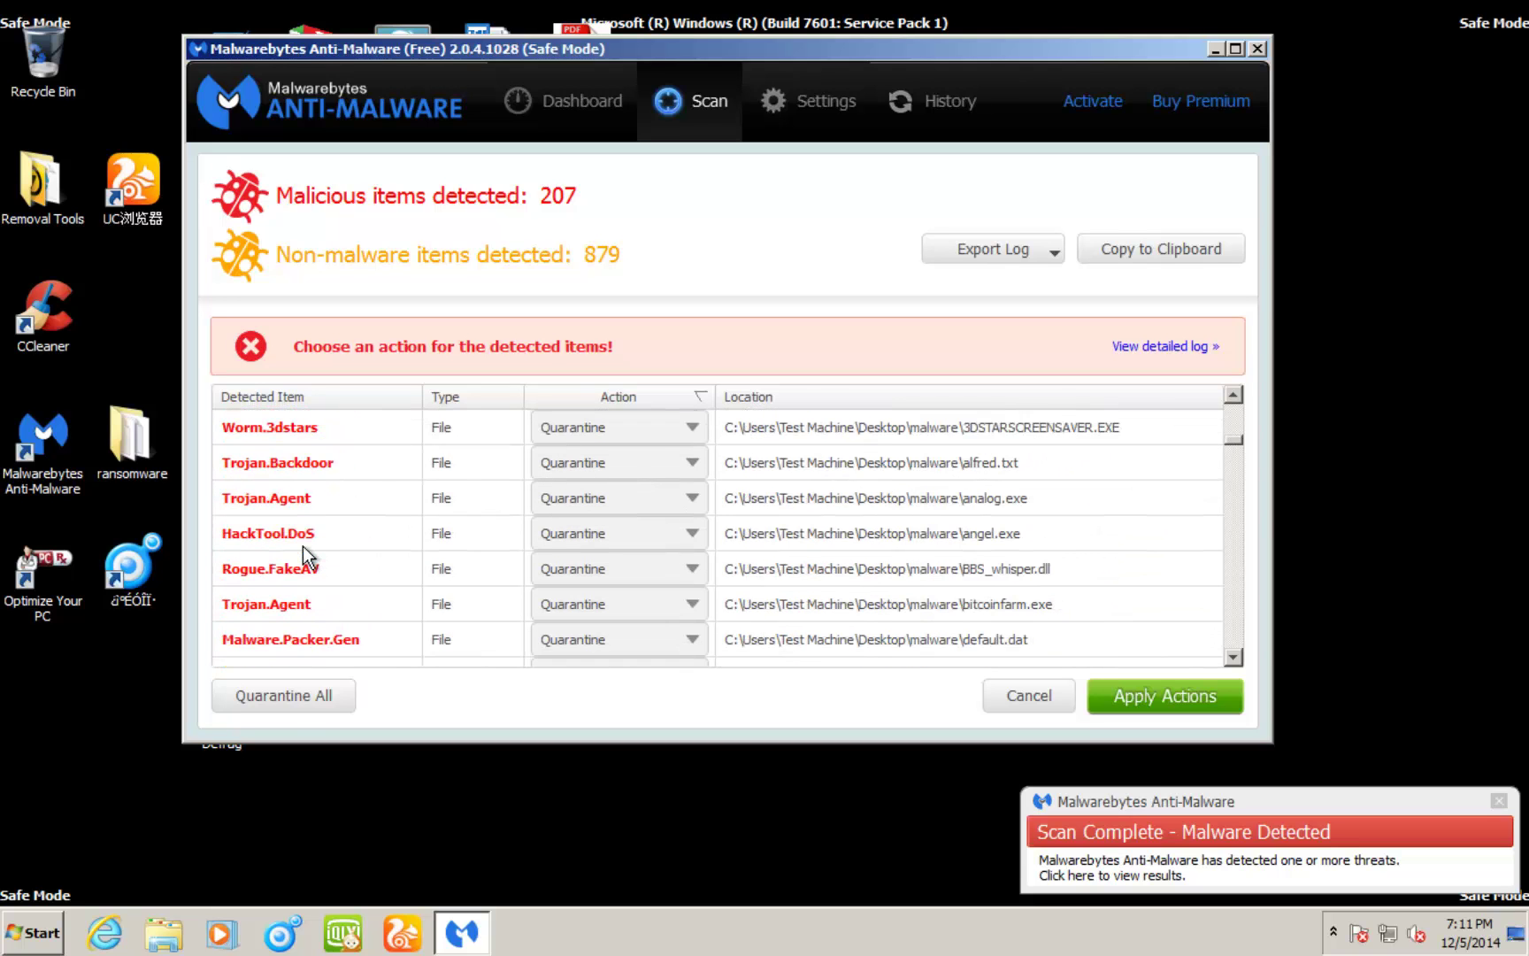
scroll(304, 544, up, 8)
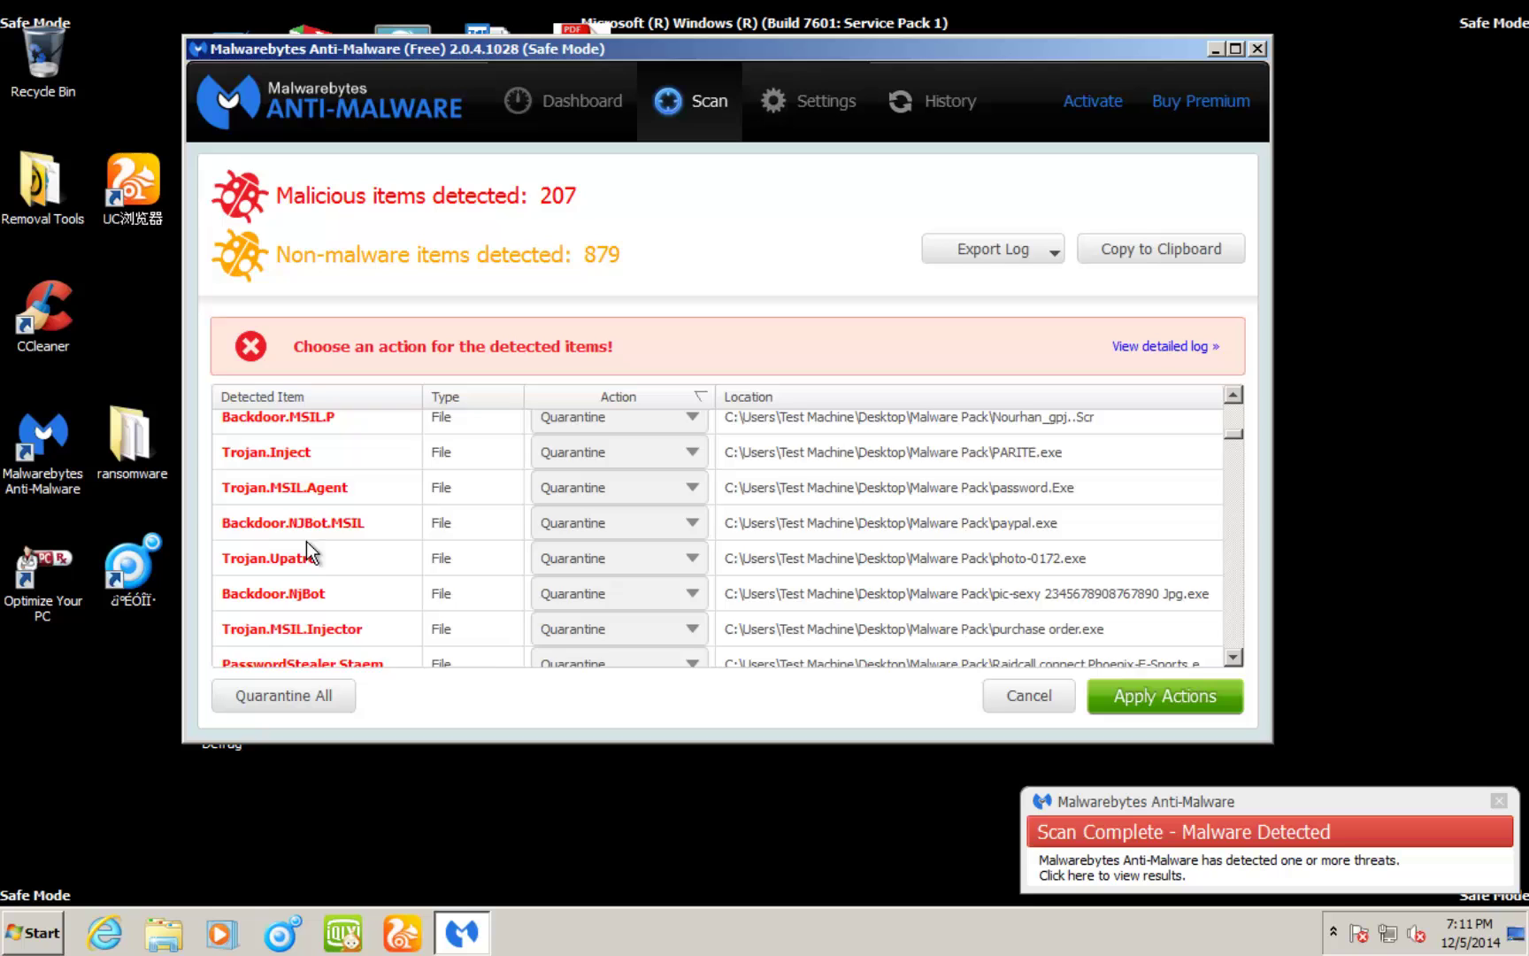
scroll(306, 542, up, 6)
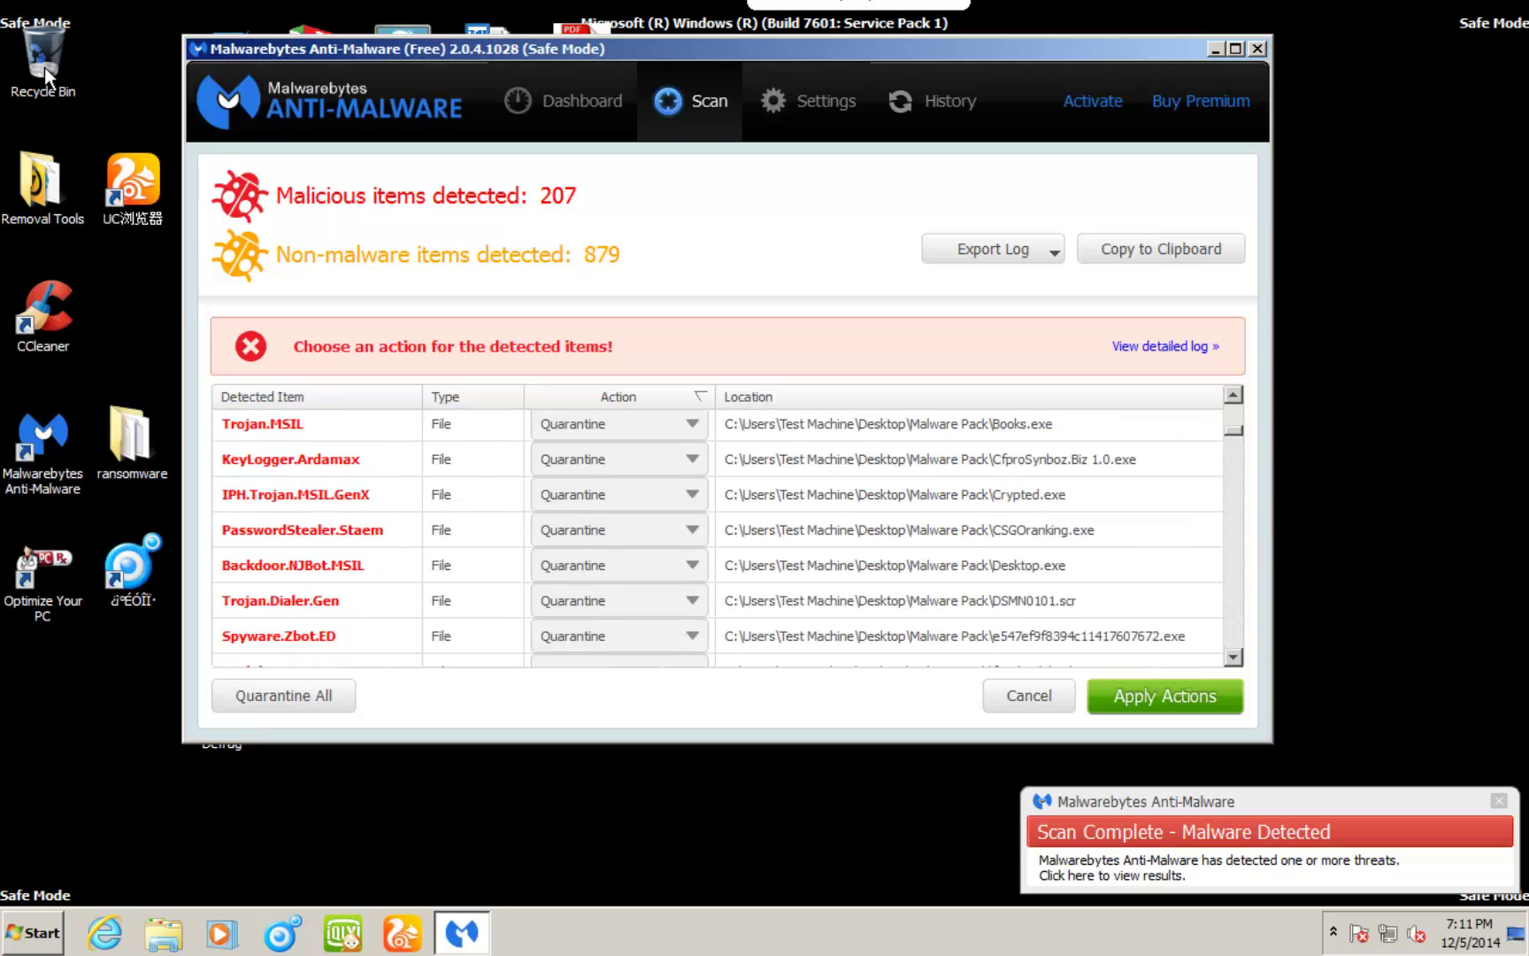
scroll(836, 485, up, 20)
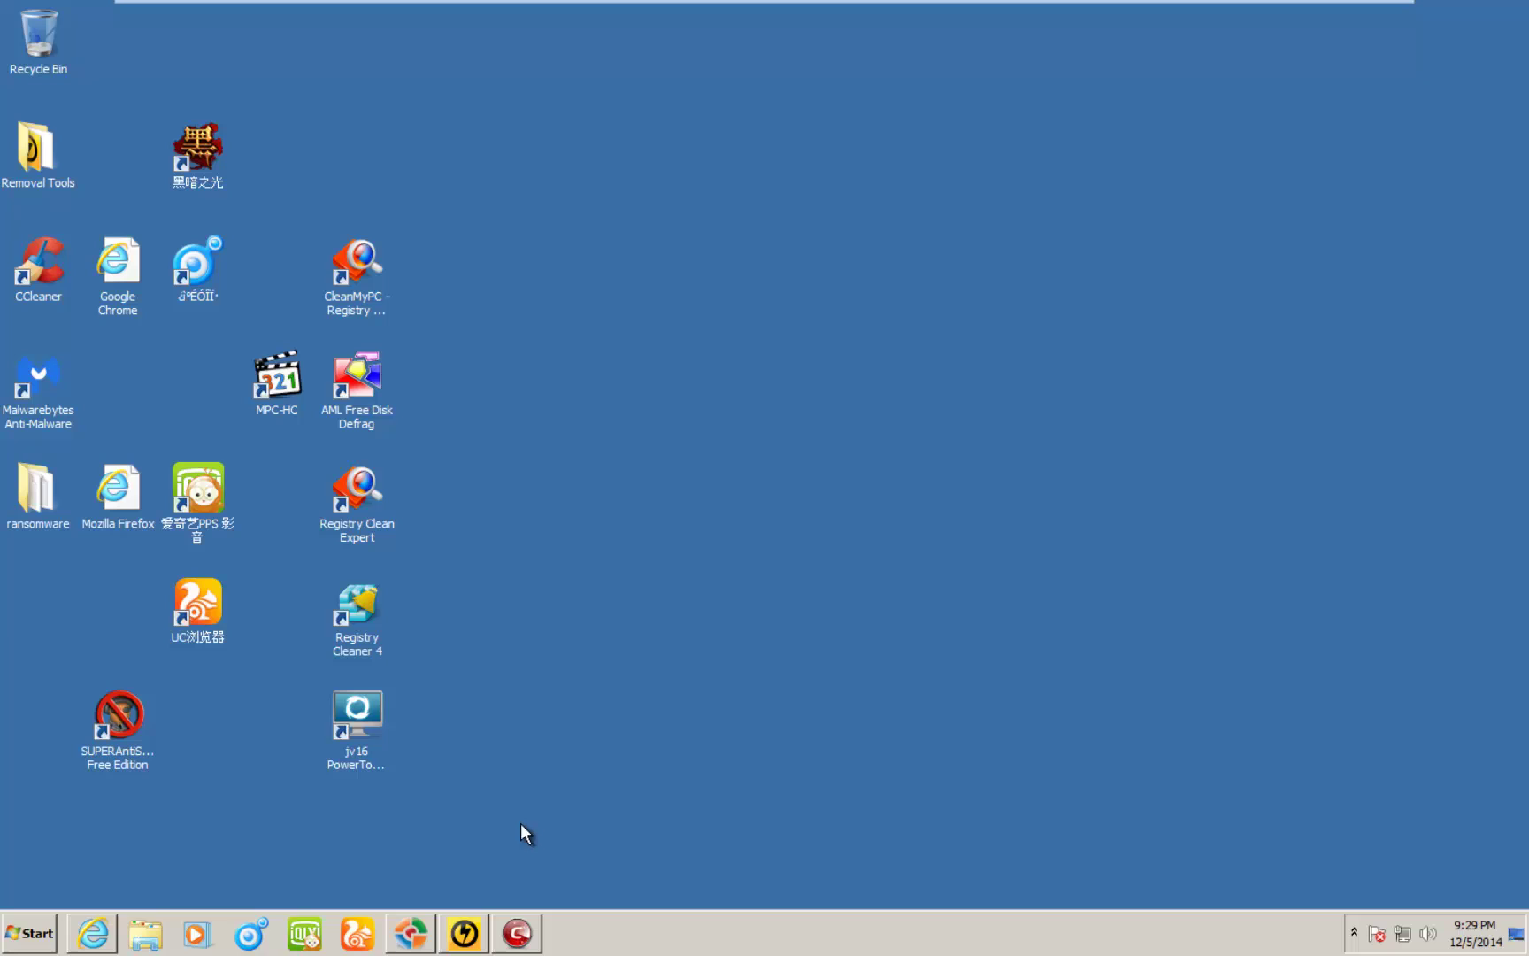
Step: Restore the ESET Online Scanner window stuck on Unexpected error 101, move it up, and minimize it
click(93, 932)
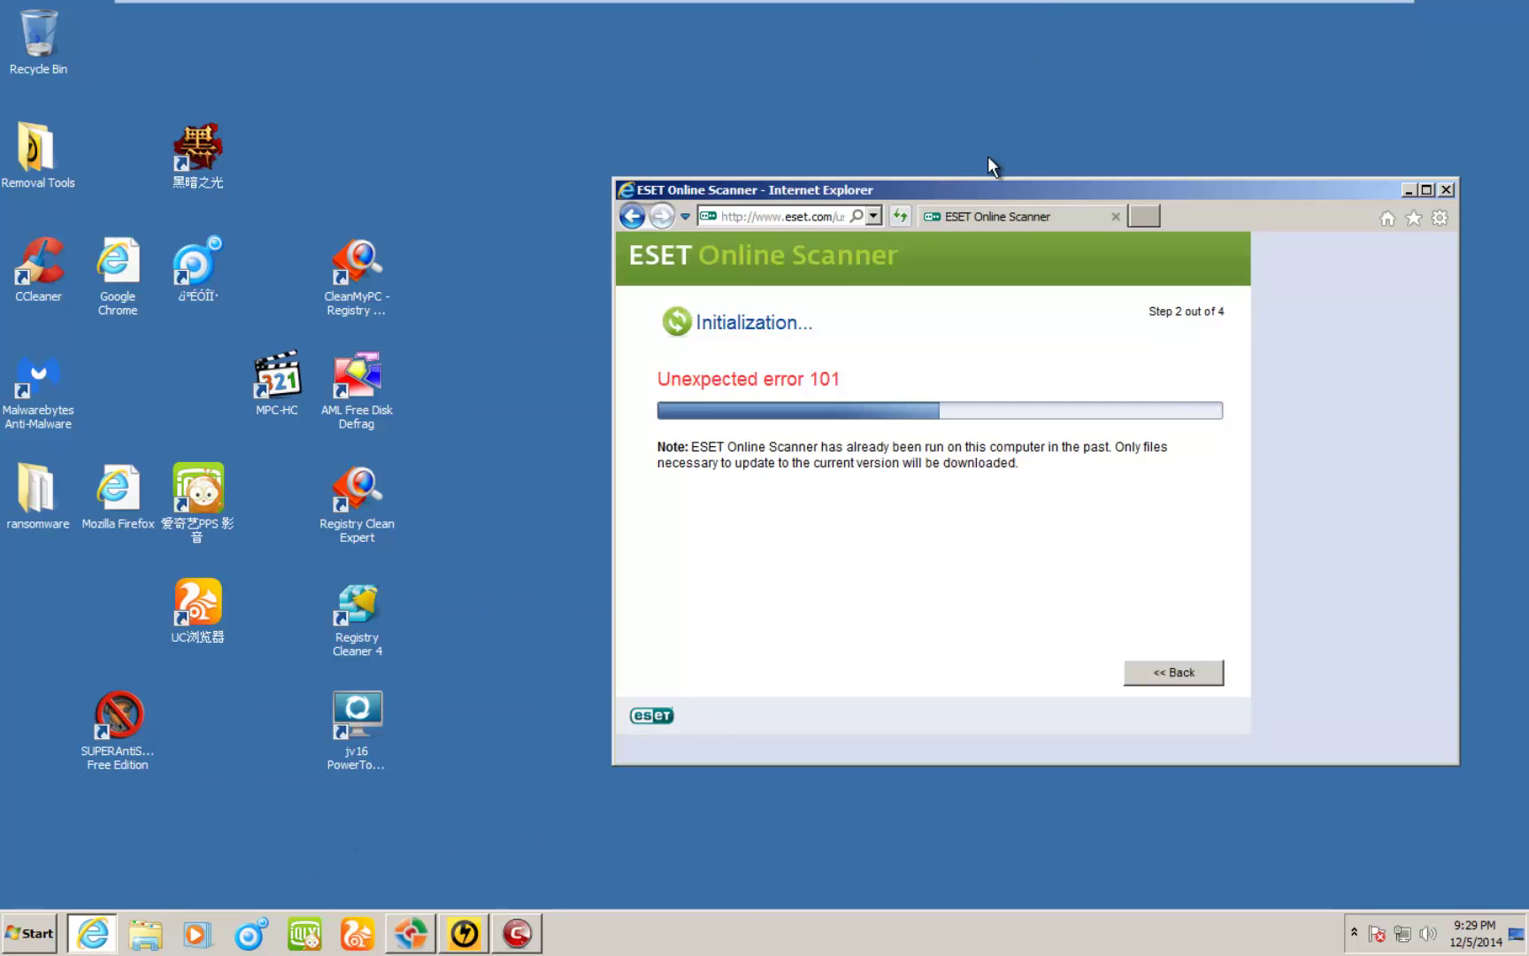
drag(920, 189, 987, 156)
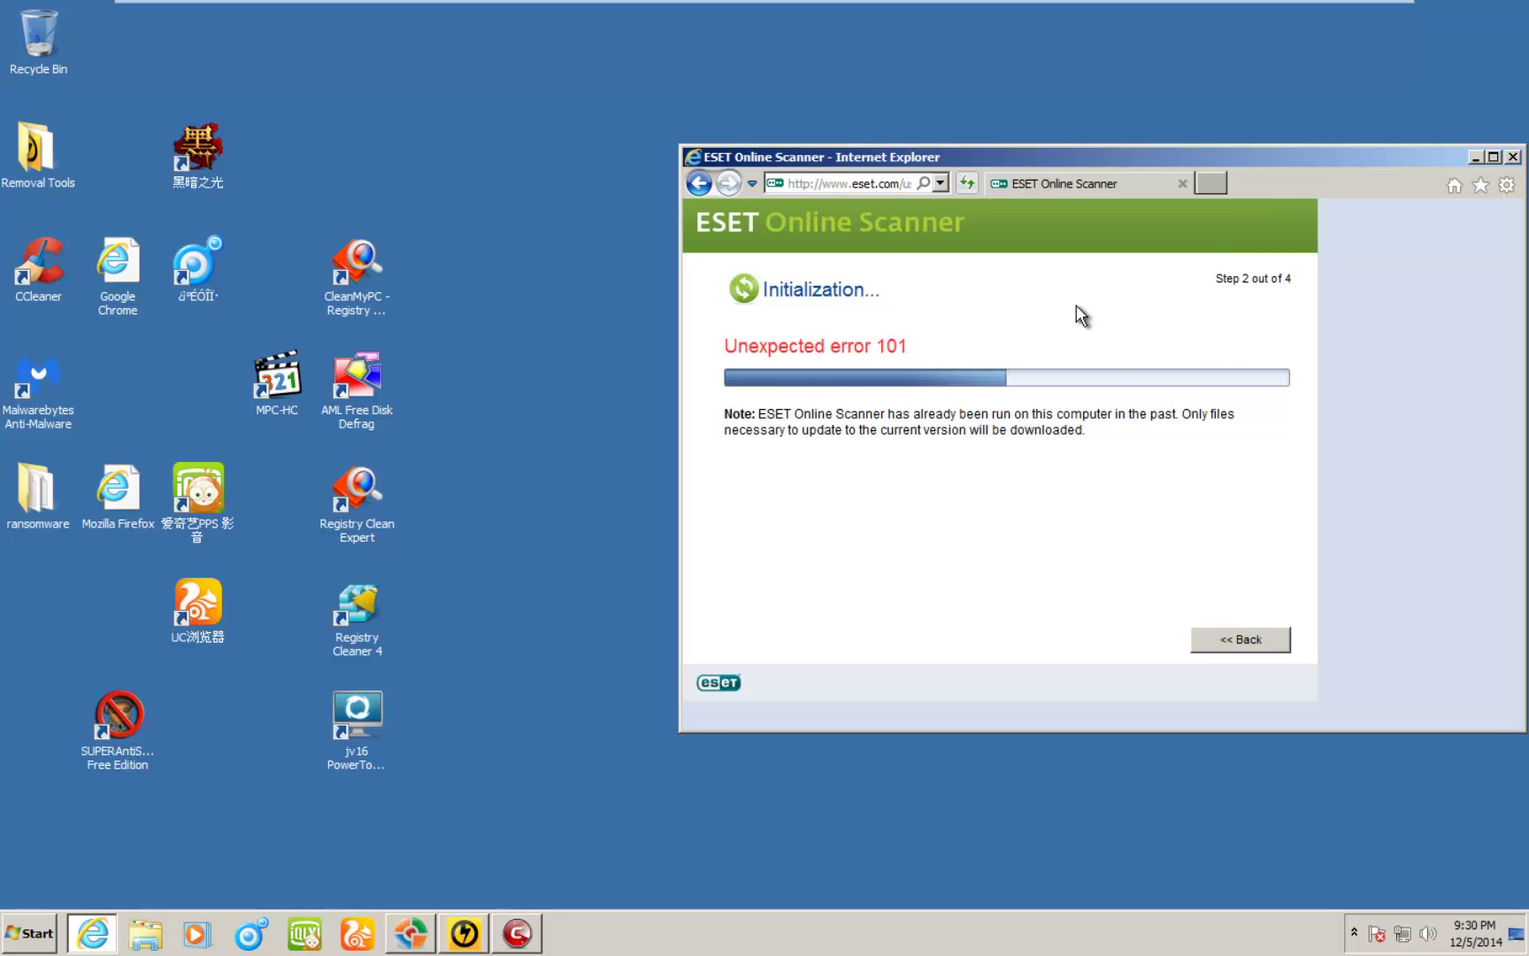
drag(1244, 178, 1244, 136)
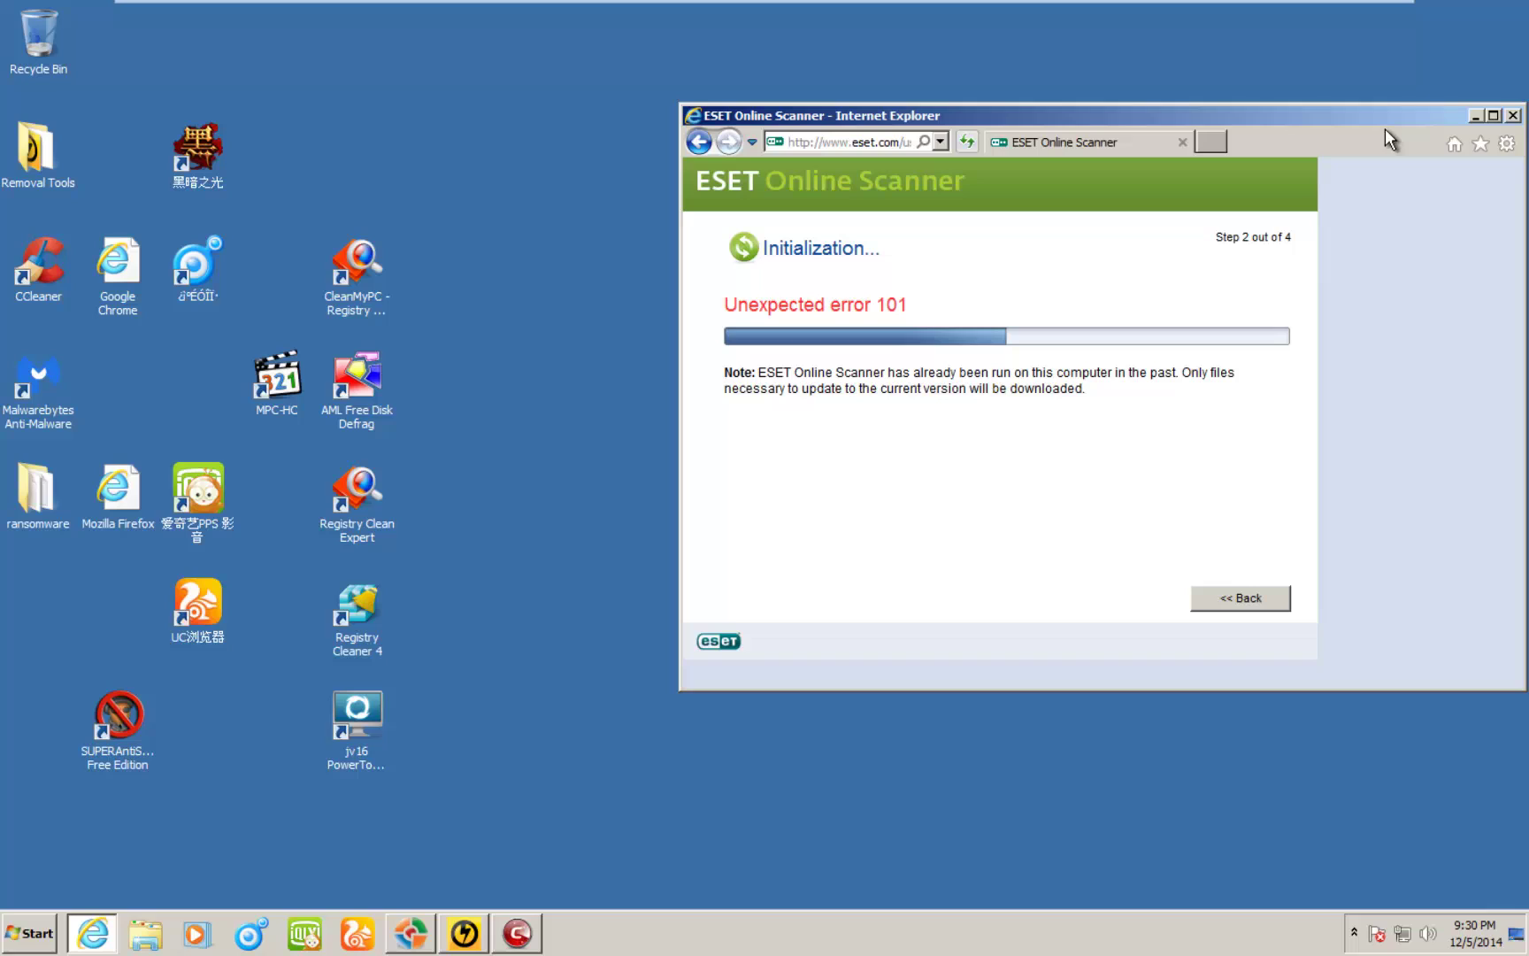
click(1475, 116)
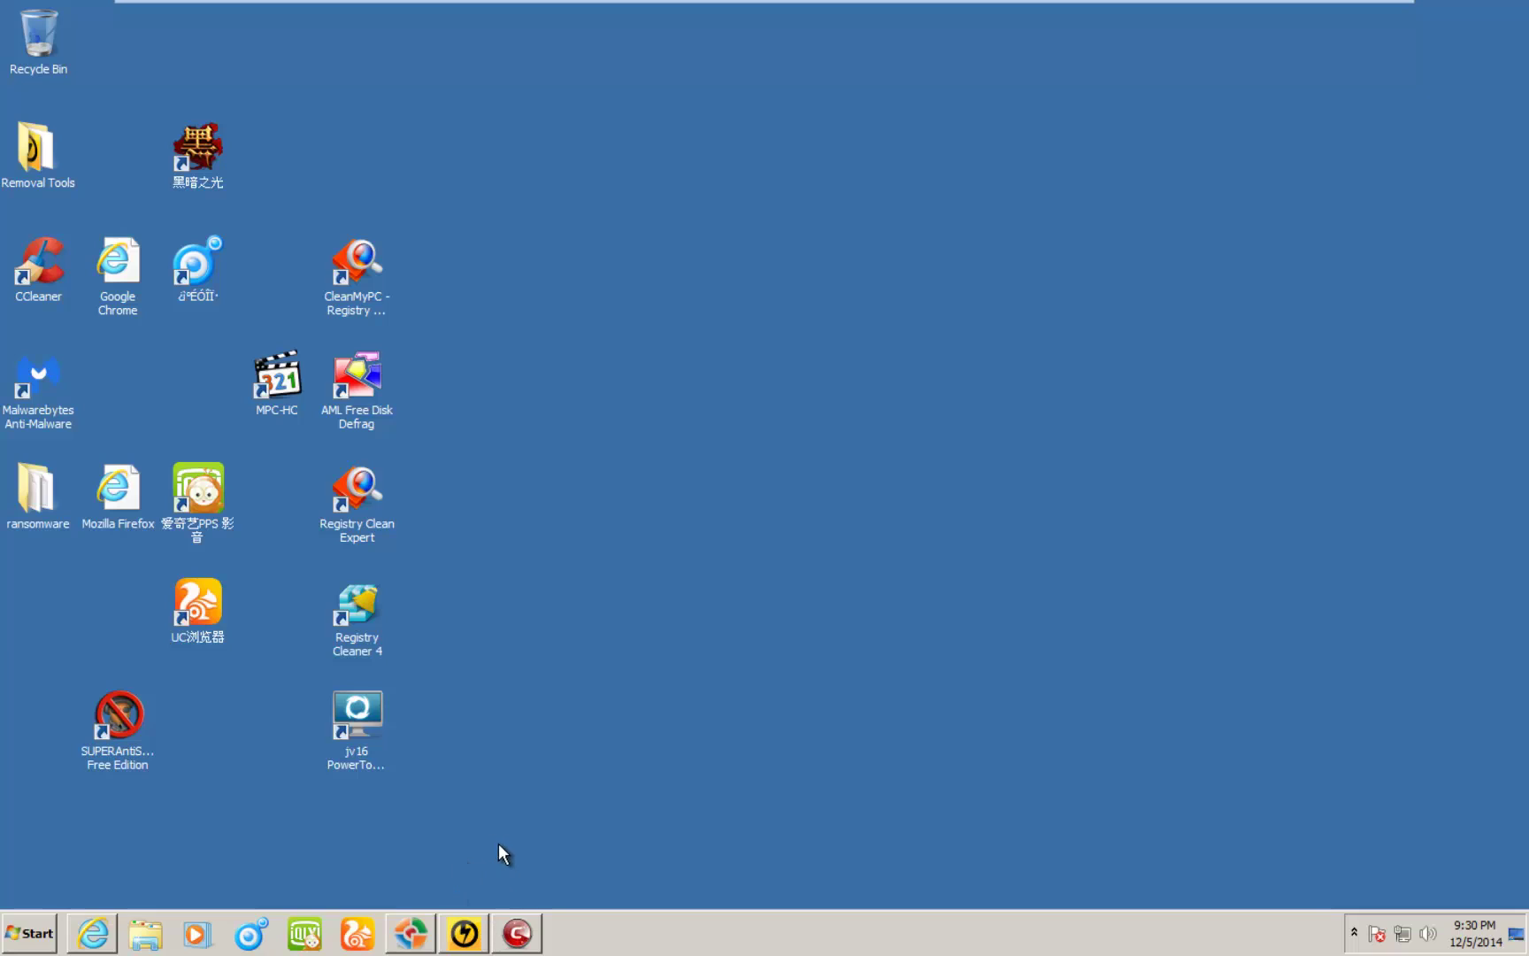
Step: Bring back HitmanPro's 68-threat results and inspect the systemgr.exe and moxita.exe detections
click(410, 932)
drag(770, 76, 765, 131)
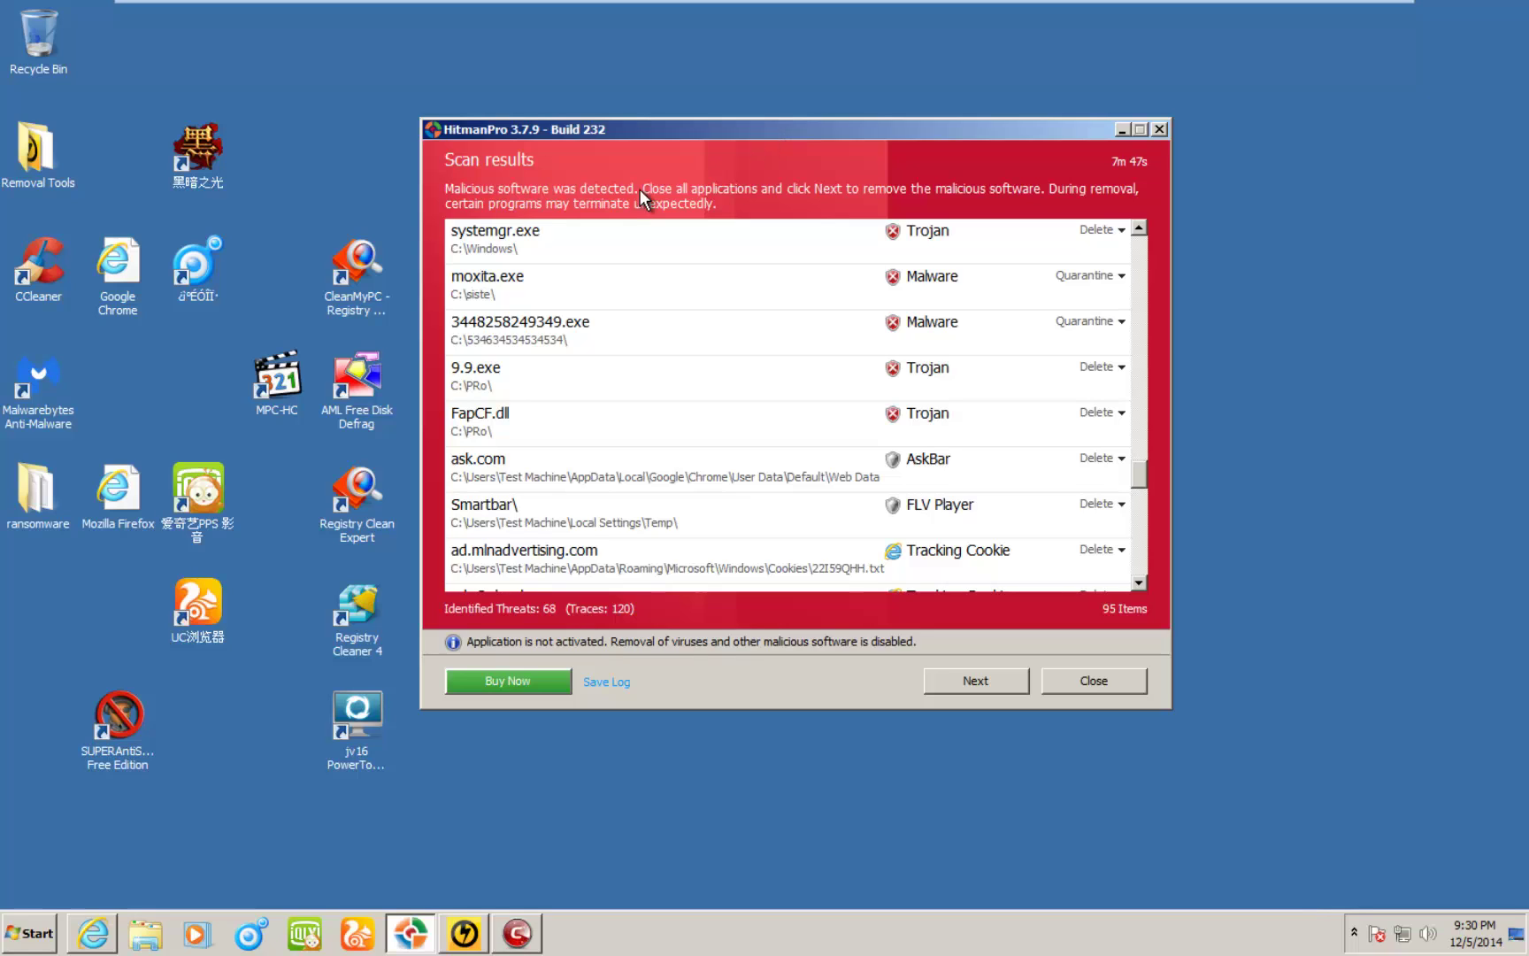
click(512, 248)
click(524, 282)
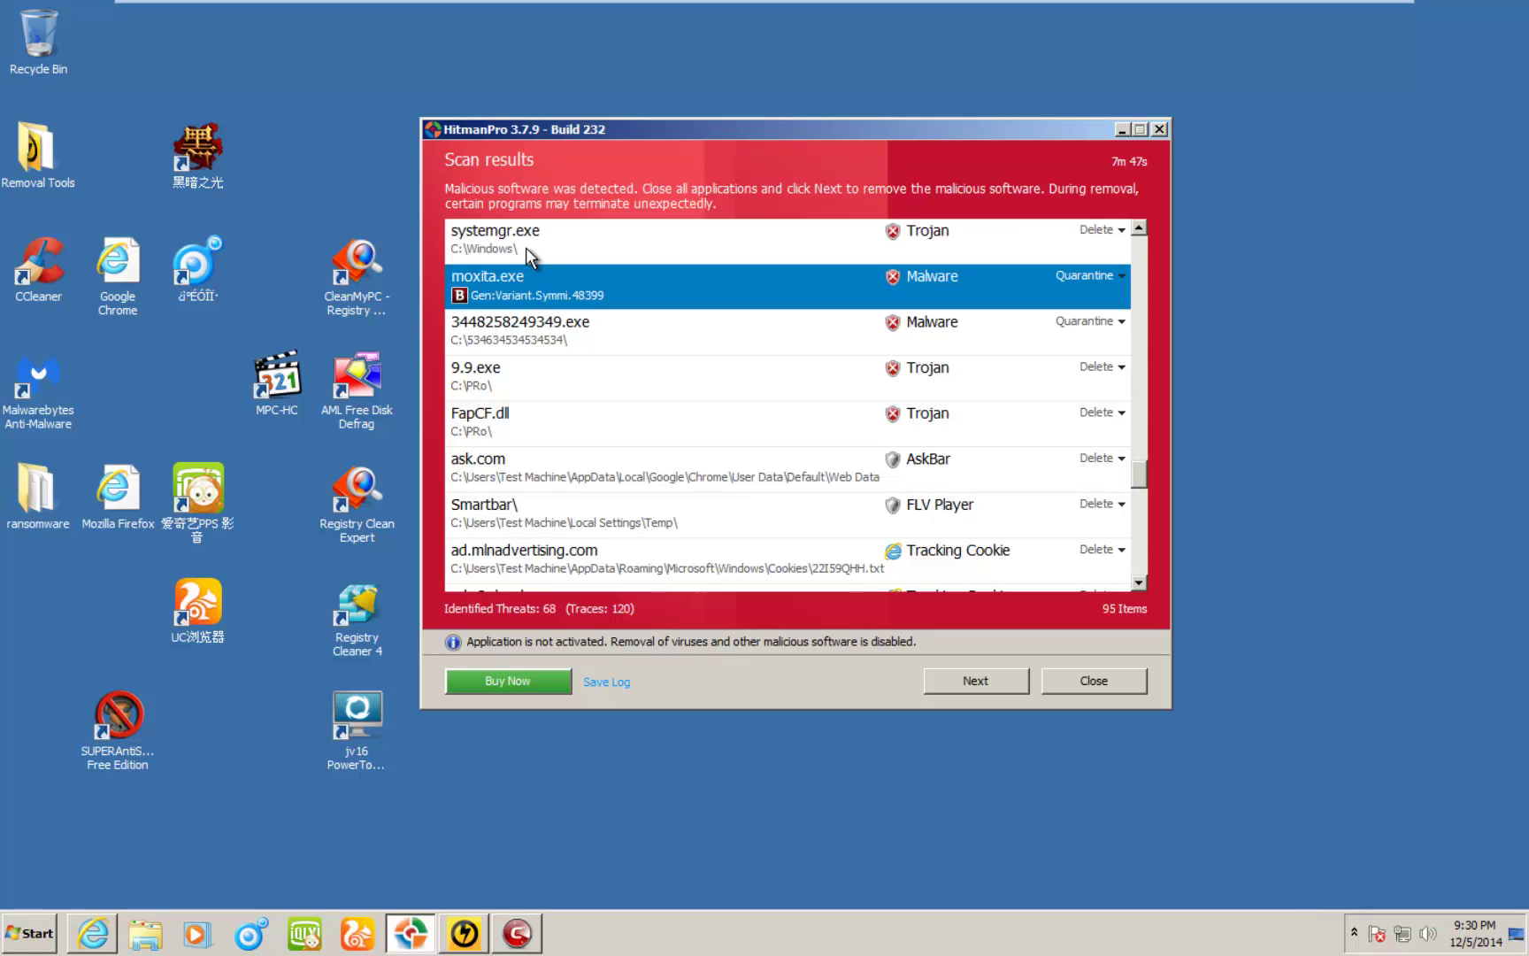
click(528, 251)
click(536, 278)
Step: Open the Removal Tools desktop folder and select the procexp program
double_click(46, 165)
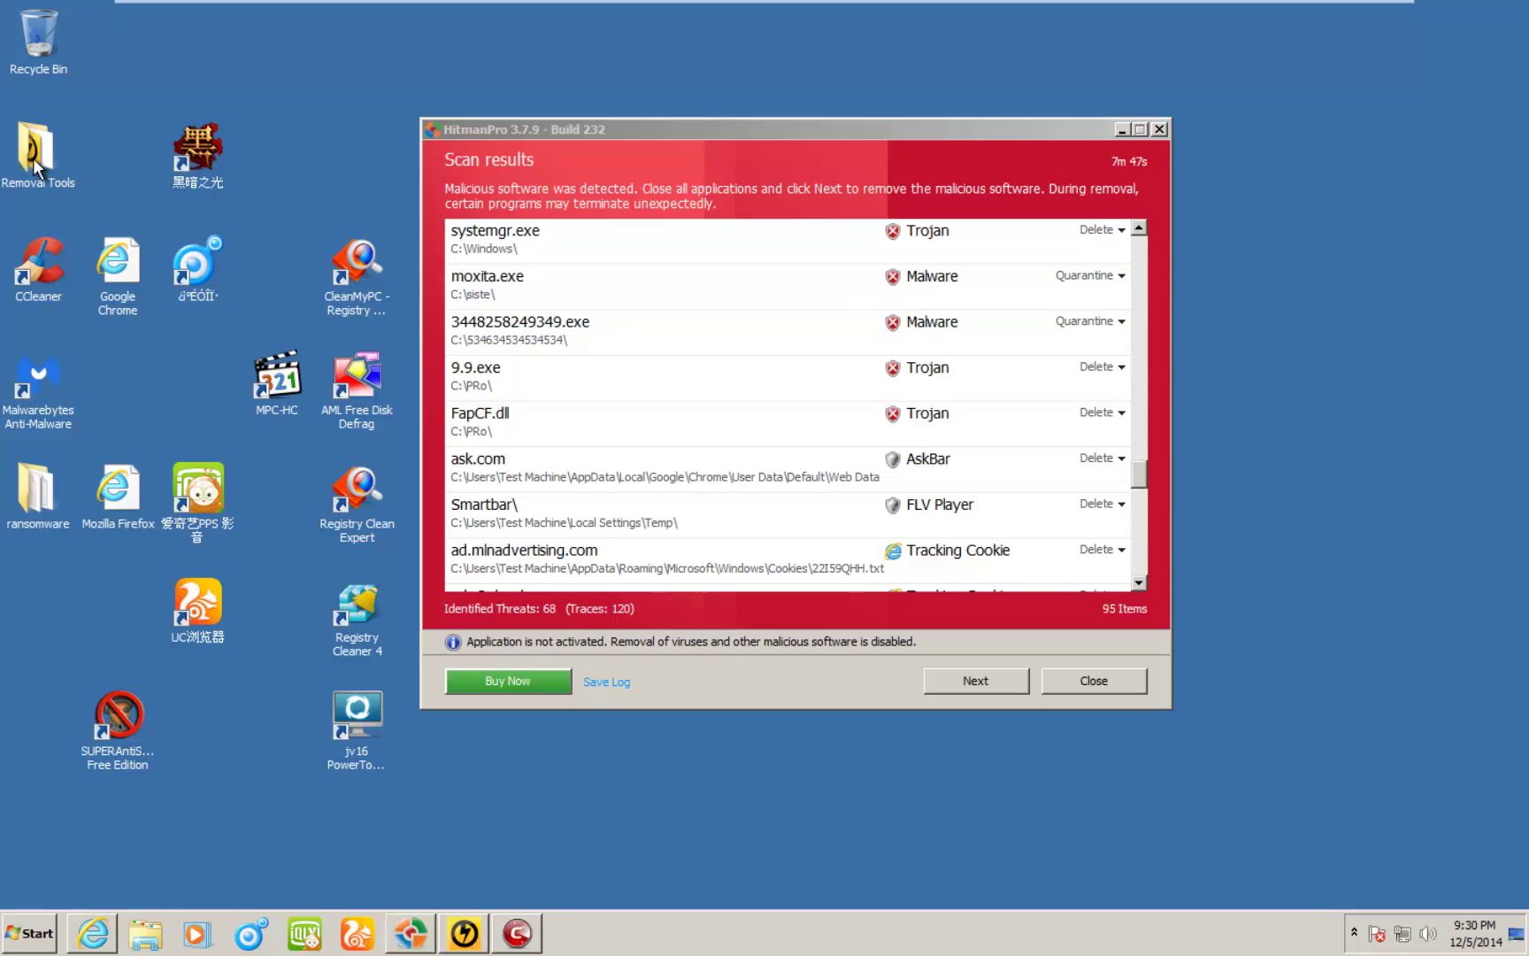
click(1480, 10)
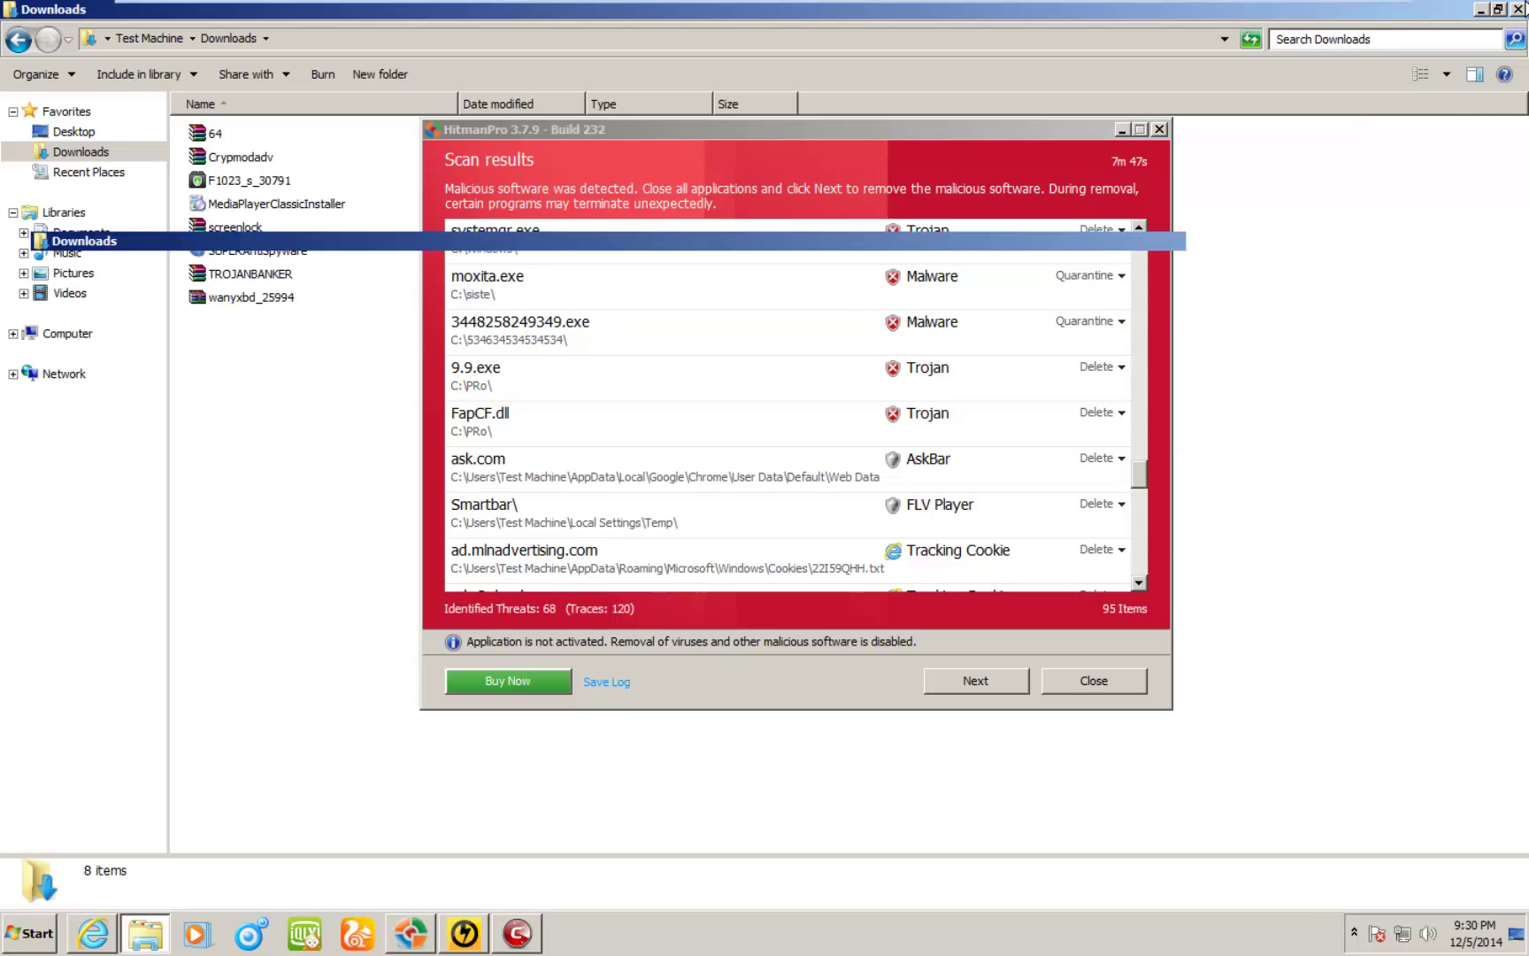
double_click(37, 155)
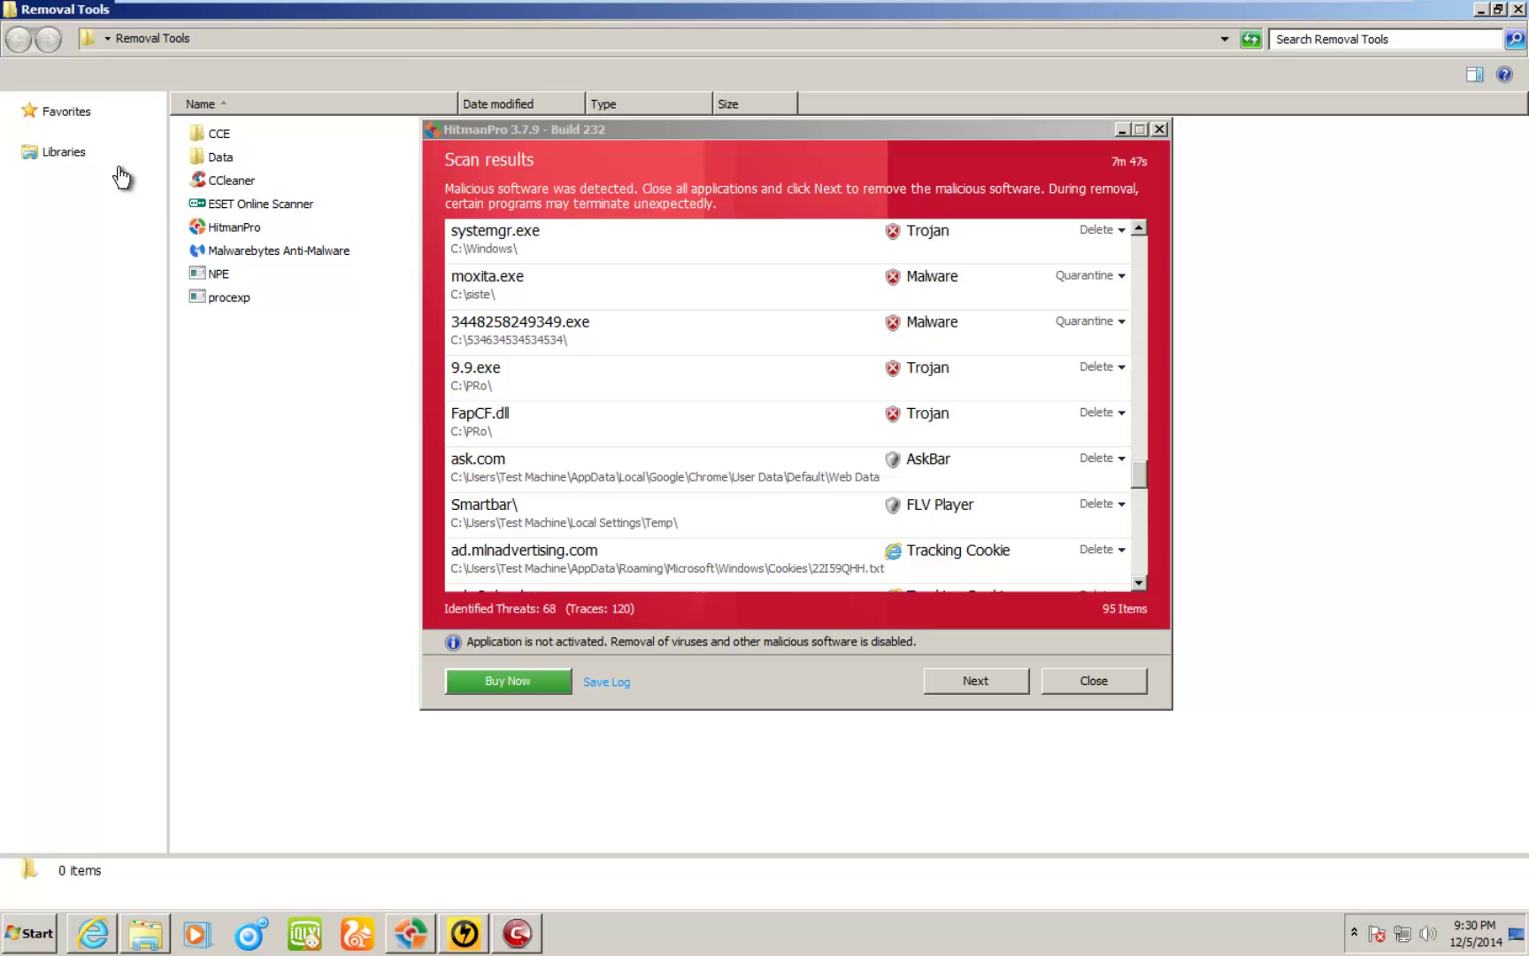
click(203, 301)
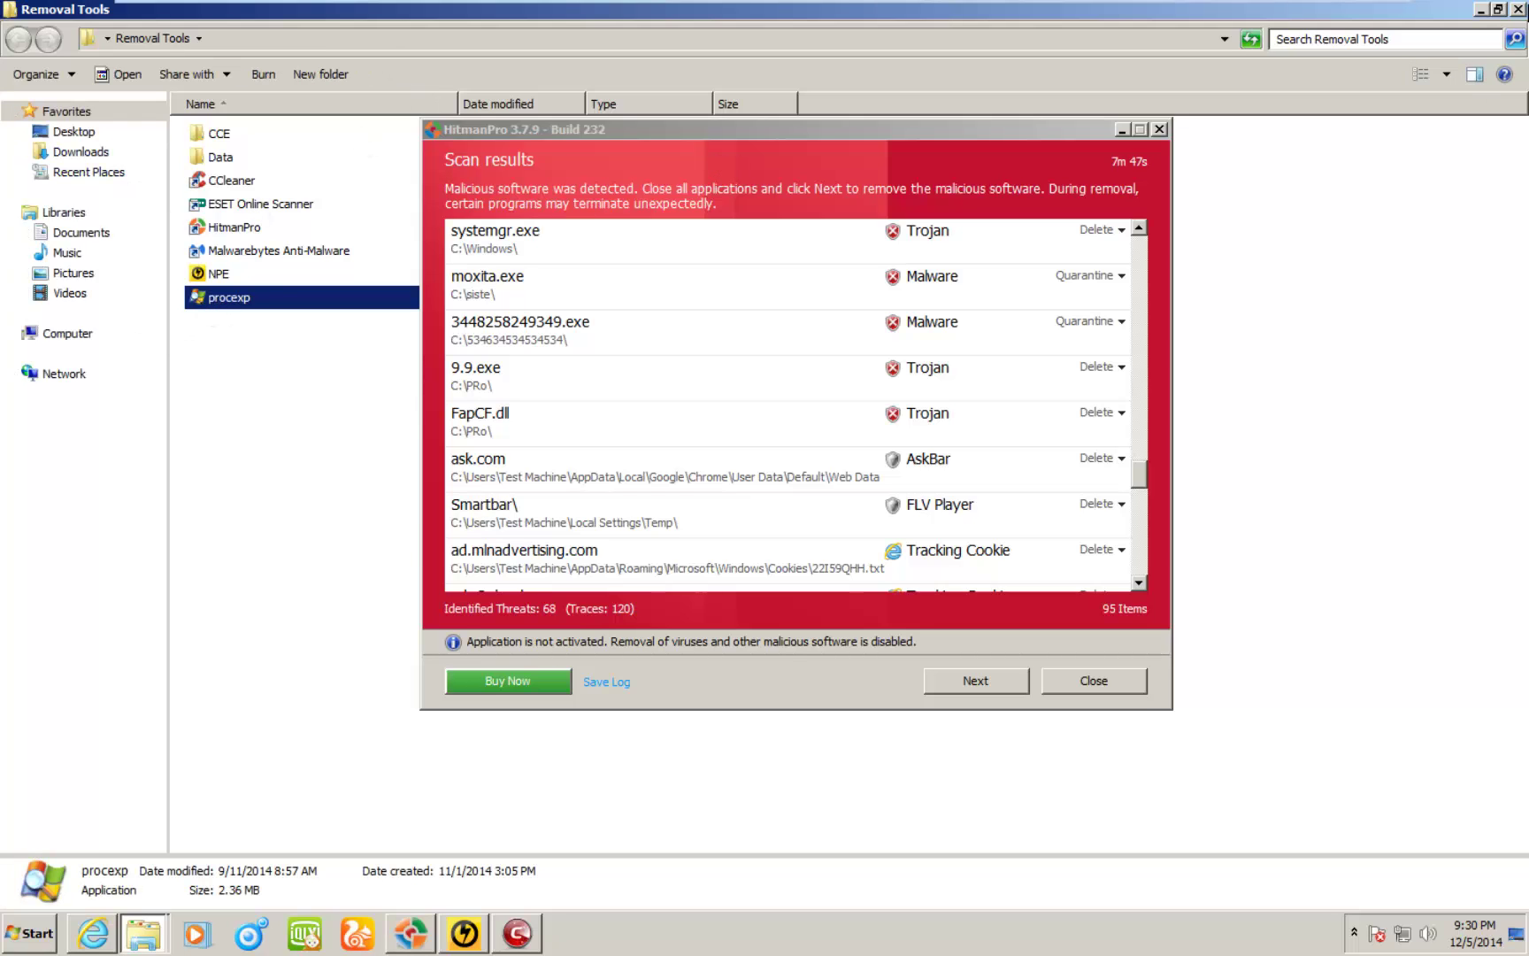
Step: Launch Process Explorer and arrange it beside the HitmanPro window
click(1520, 10)
drag(542, 128, 844, 147)
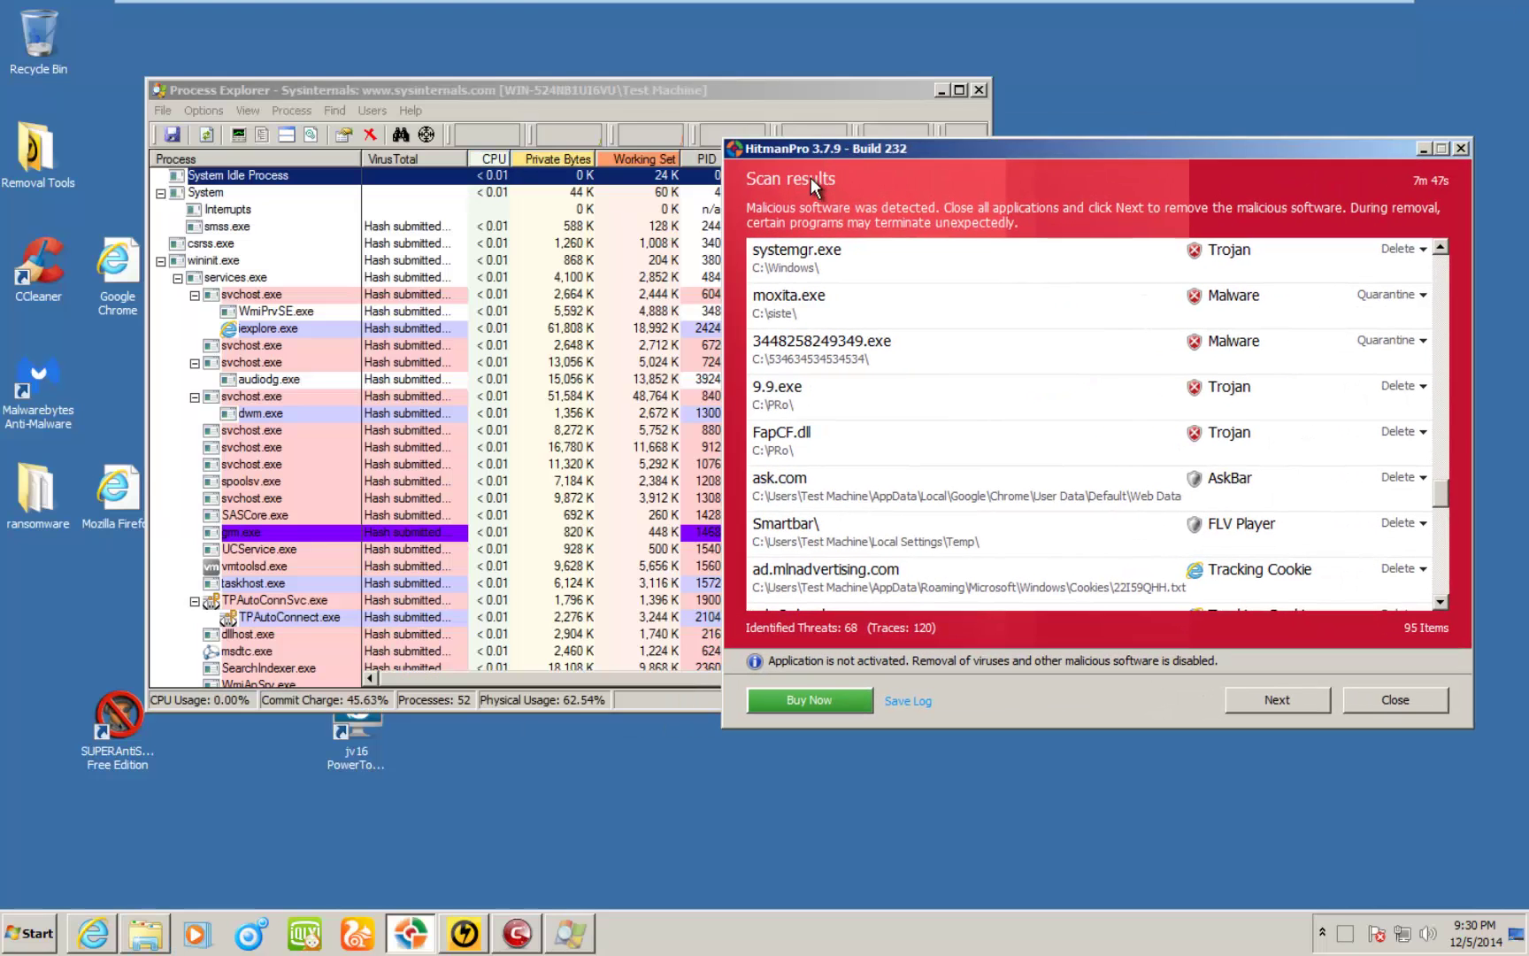
drag(491, 90, 455, 80)
drag(1044, 147, 1148, 114)
drag(508, 81, 476, 83)
Step: Scroll through the processes' VirusTotal scores, then minimize Process Explorer behind HitmanPro
scroll(335, 389, down, 2)
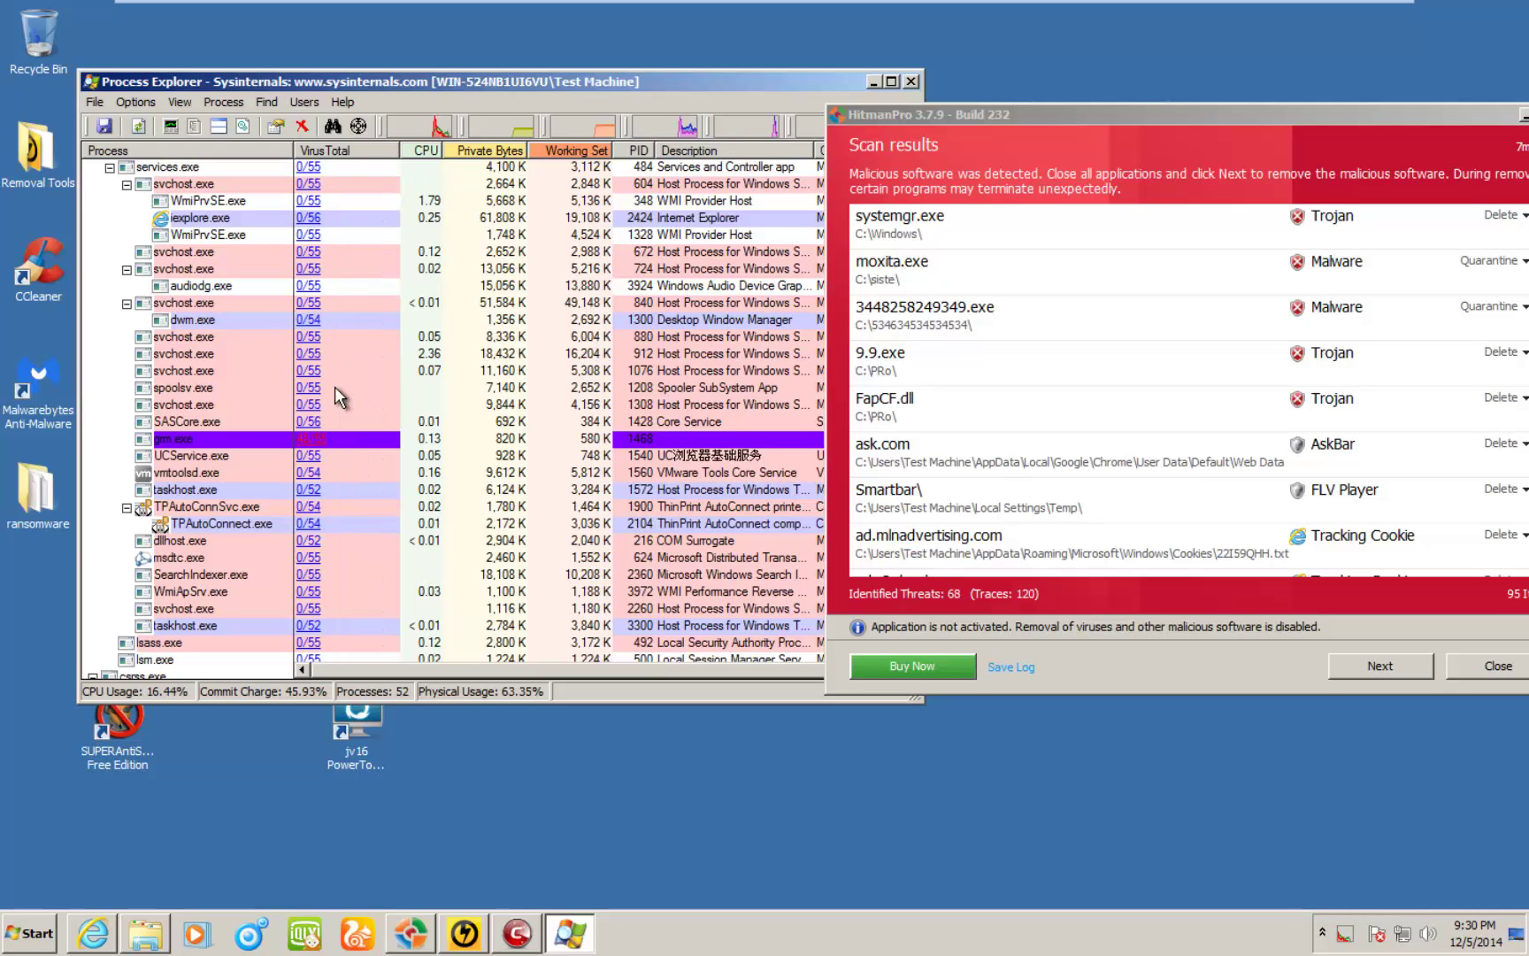
scroll(335, 387, down, 3)
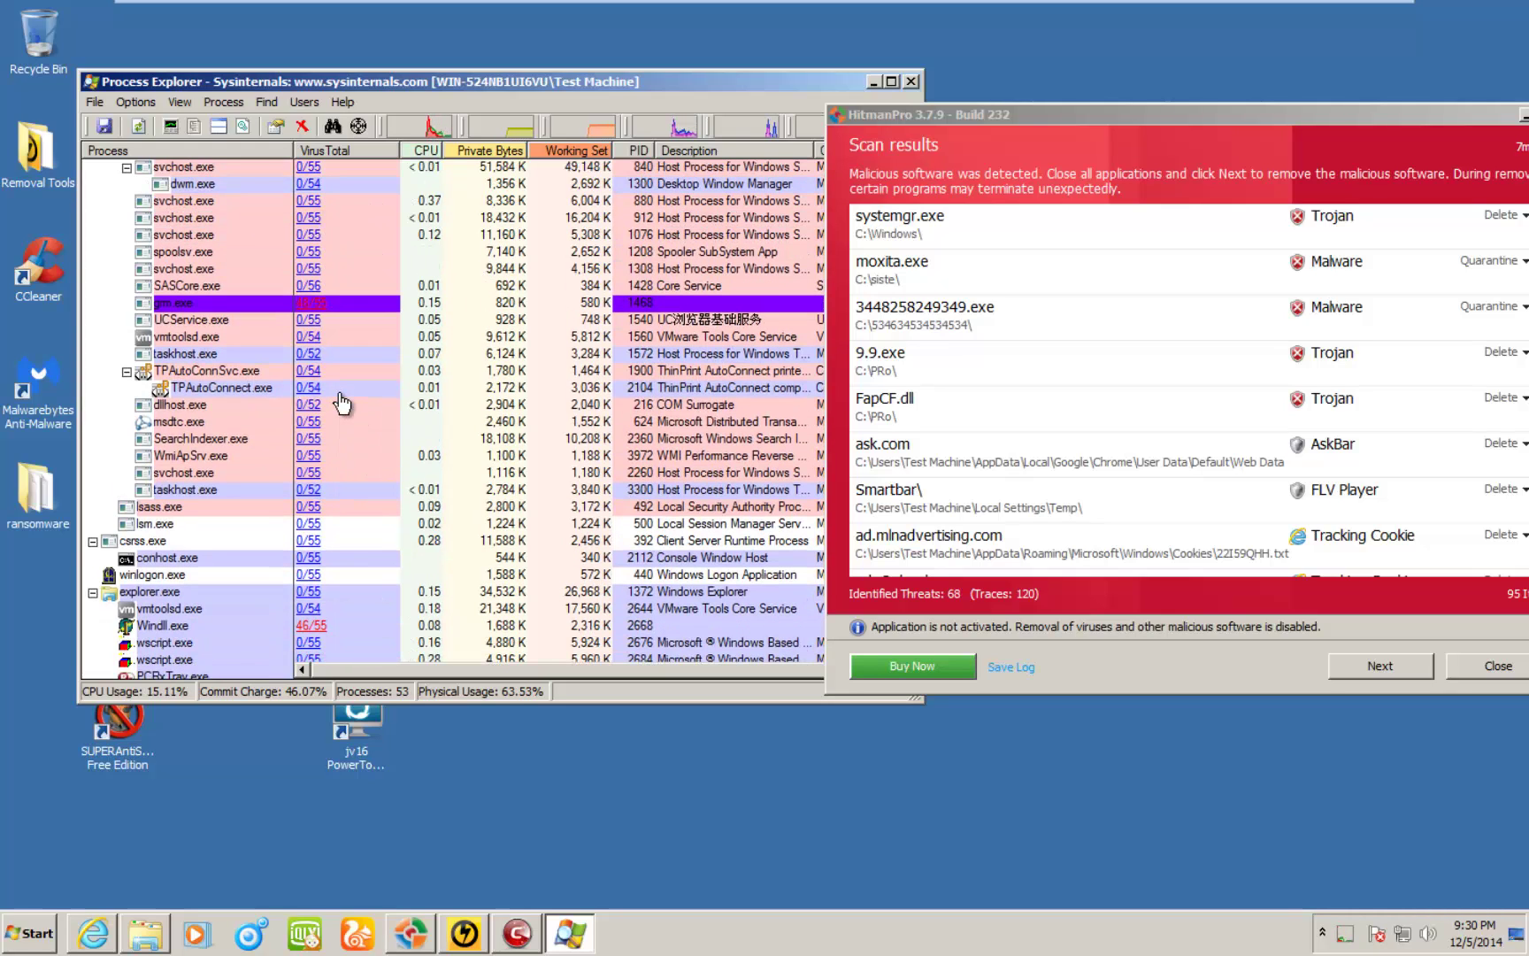
scroll(341, 404, down, 4)
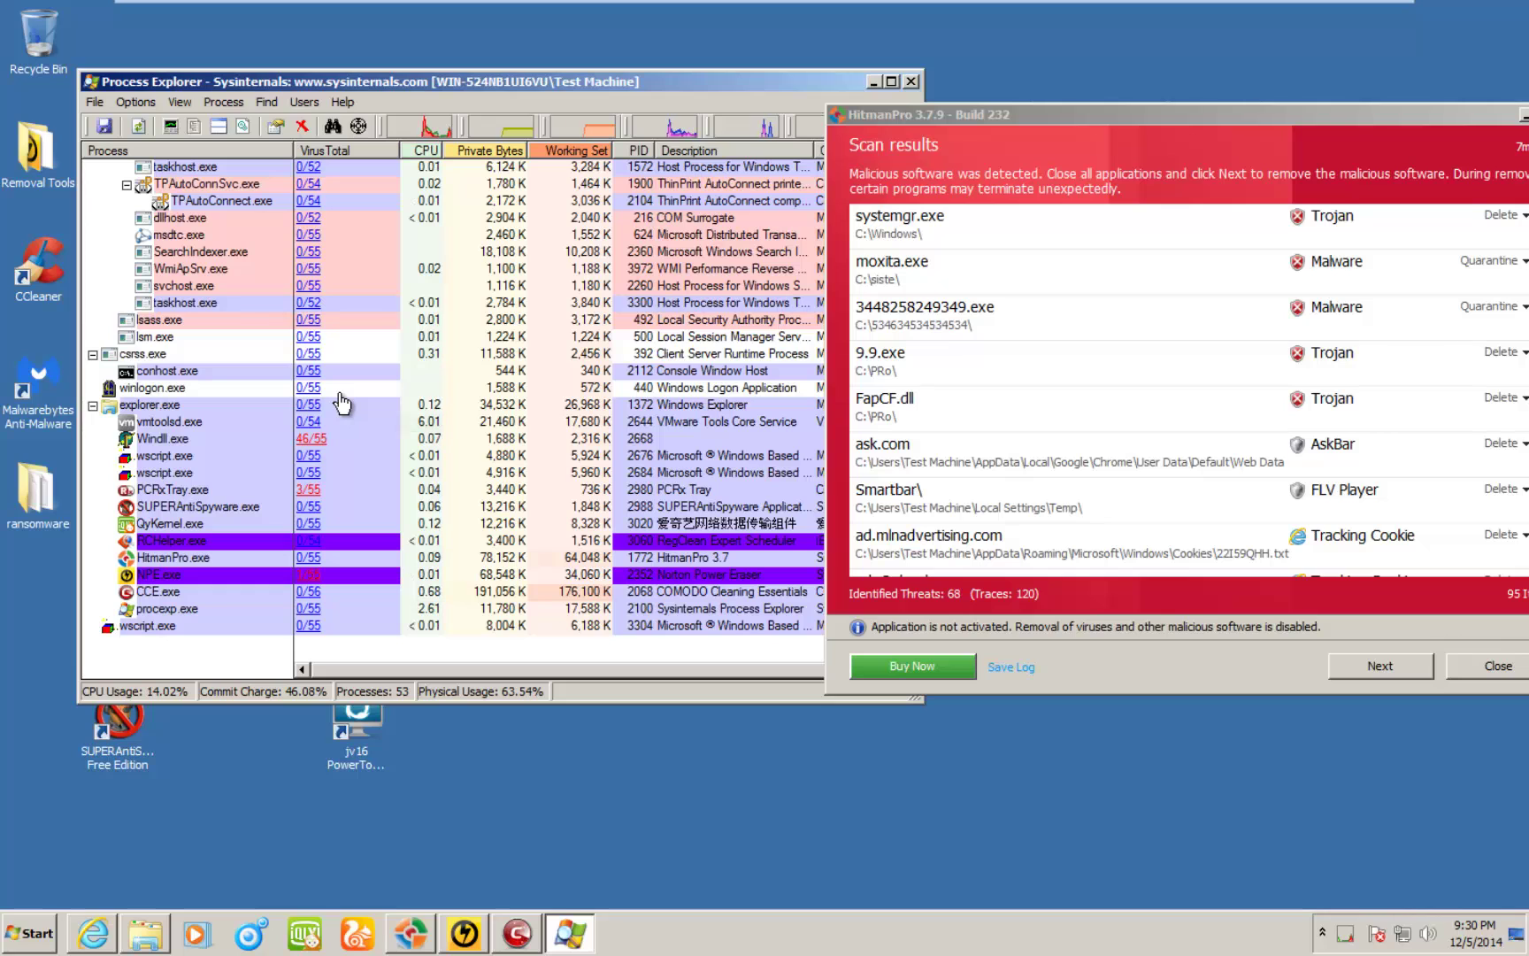
scroll(341, 404, up, 8)
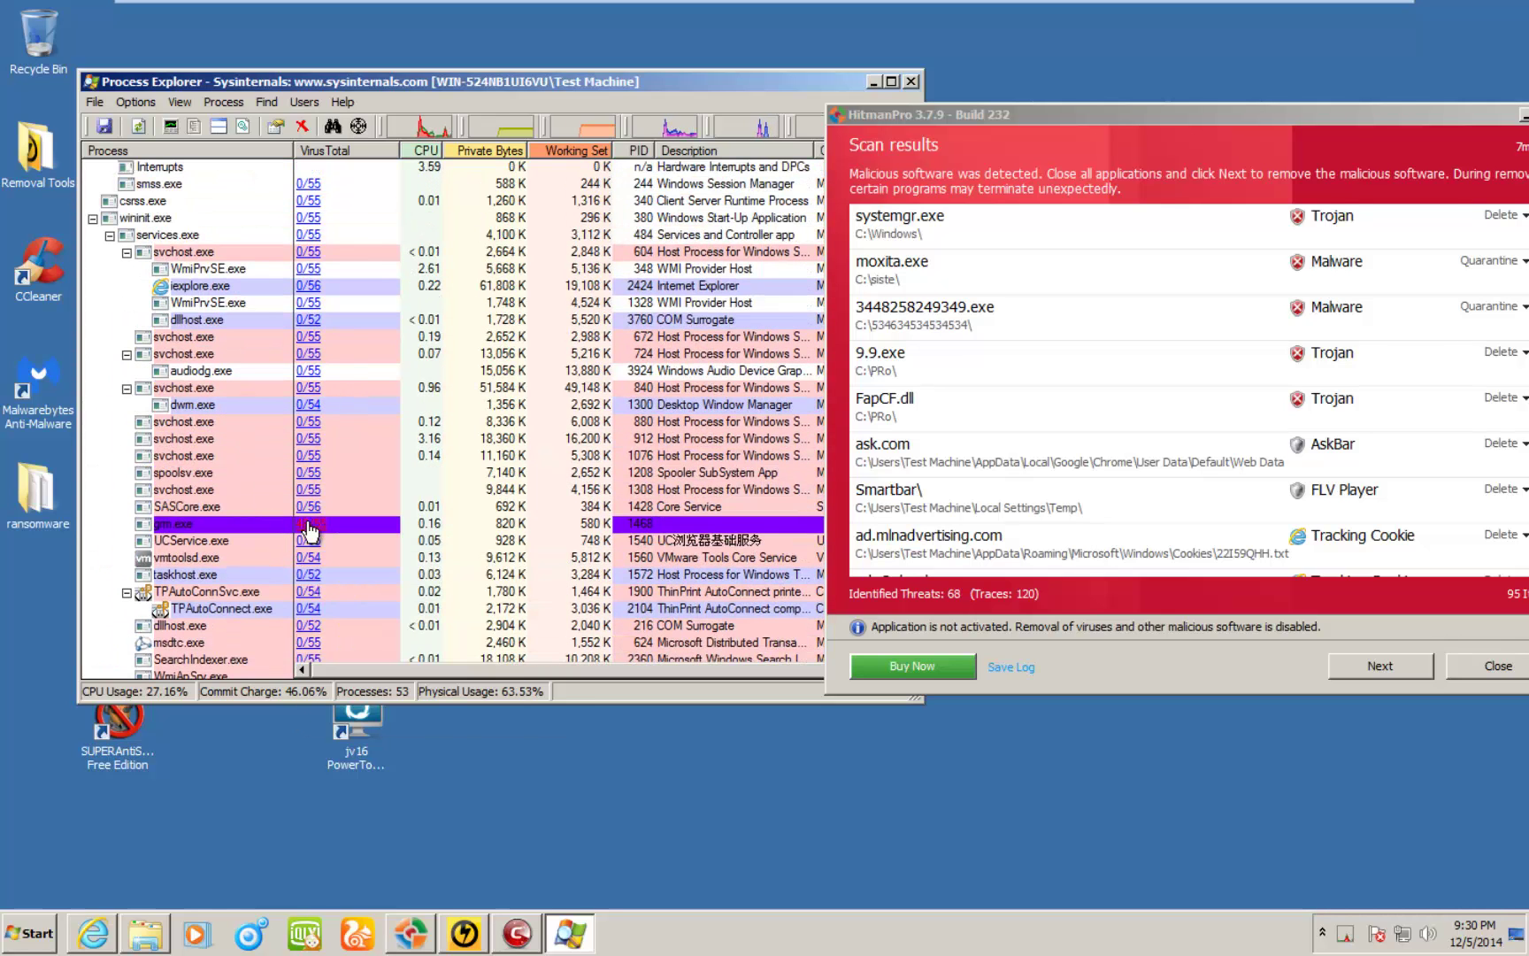
drag(1047, 114, 644, 129)
click(873, 83)
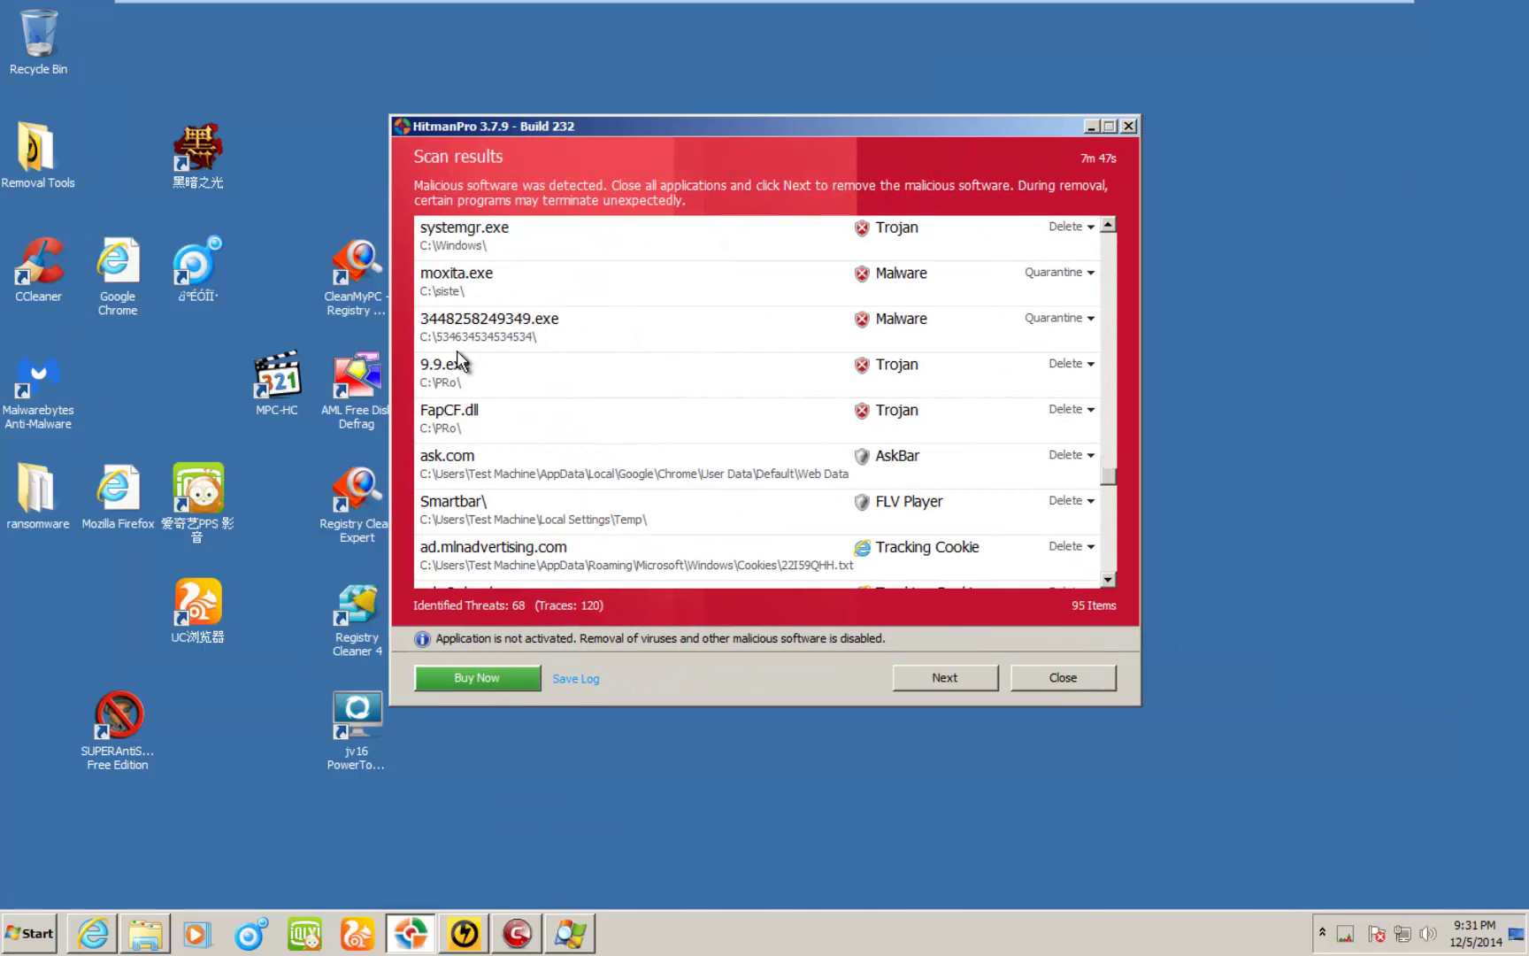
Step: Inspect HitmanPro detections for ask.com, Smartbar, the ads.2xbpub.com tracking cookie and FapCF.dll
scroll(457, 358, down, 1)
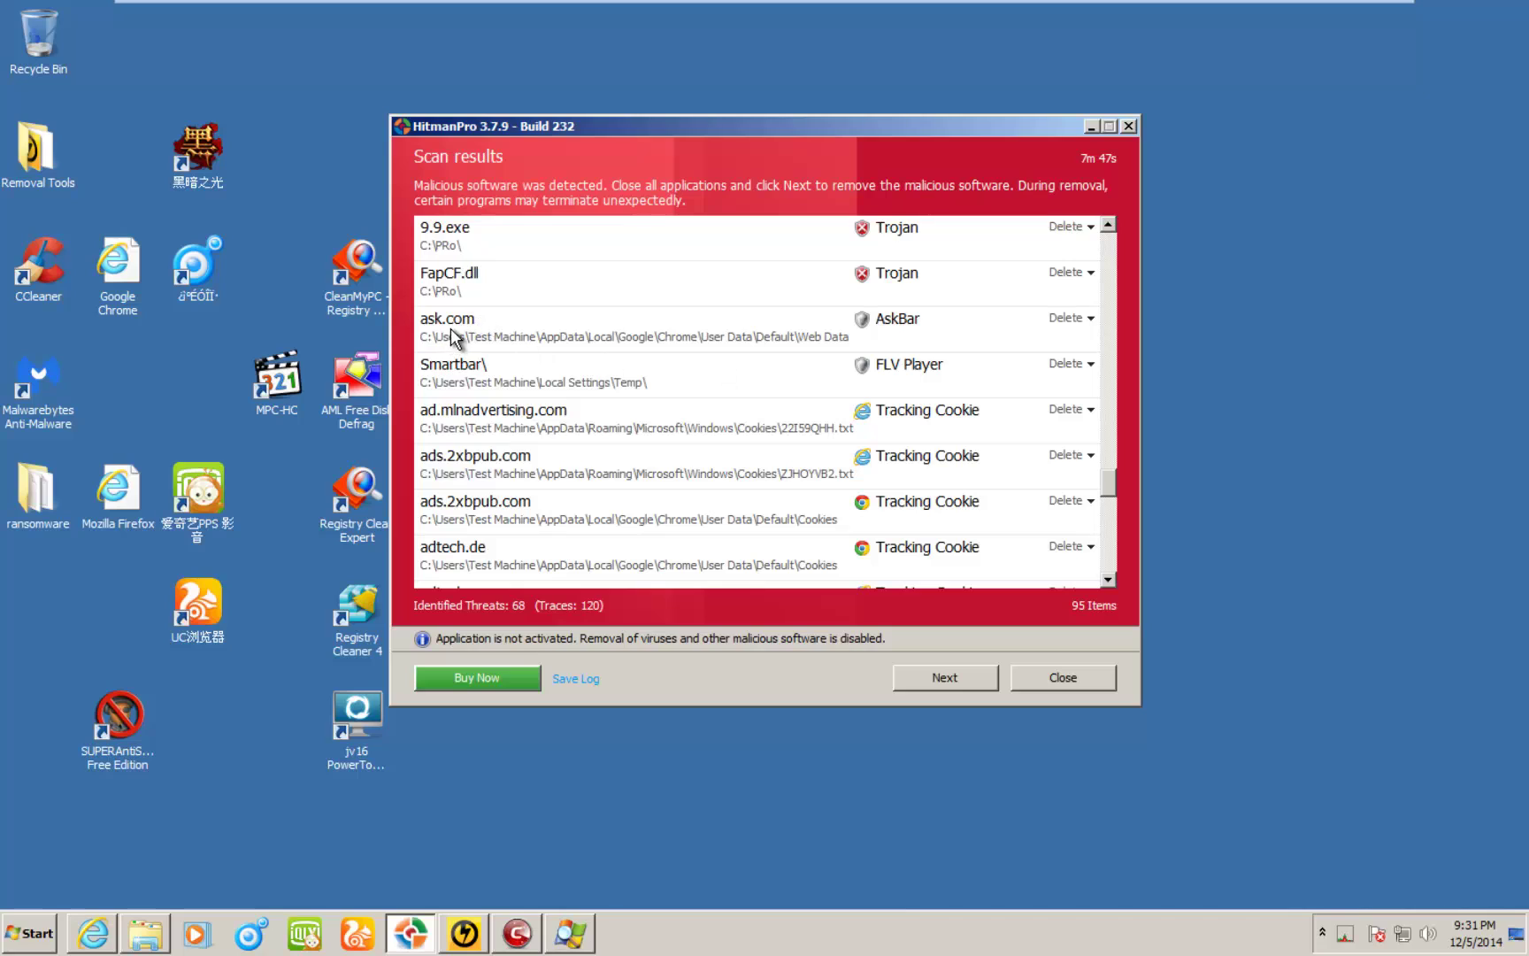
click(454, 337)
click(455, 371)
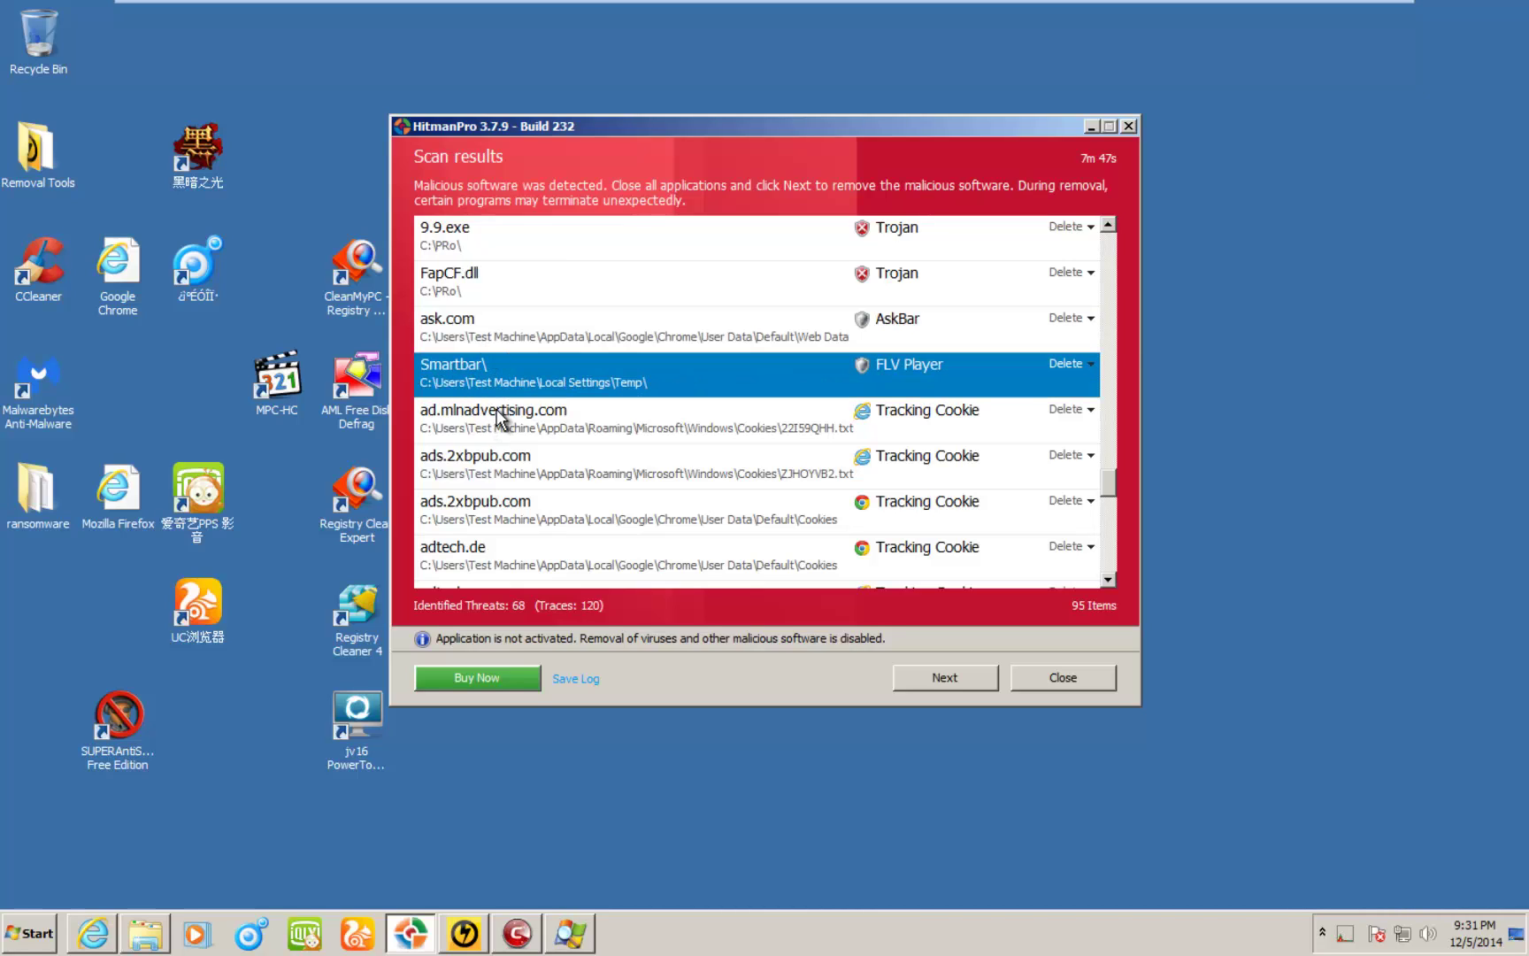
scroll(519, 395, down, 1)
click(563, 314)
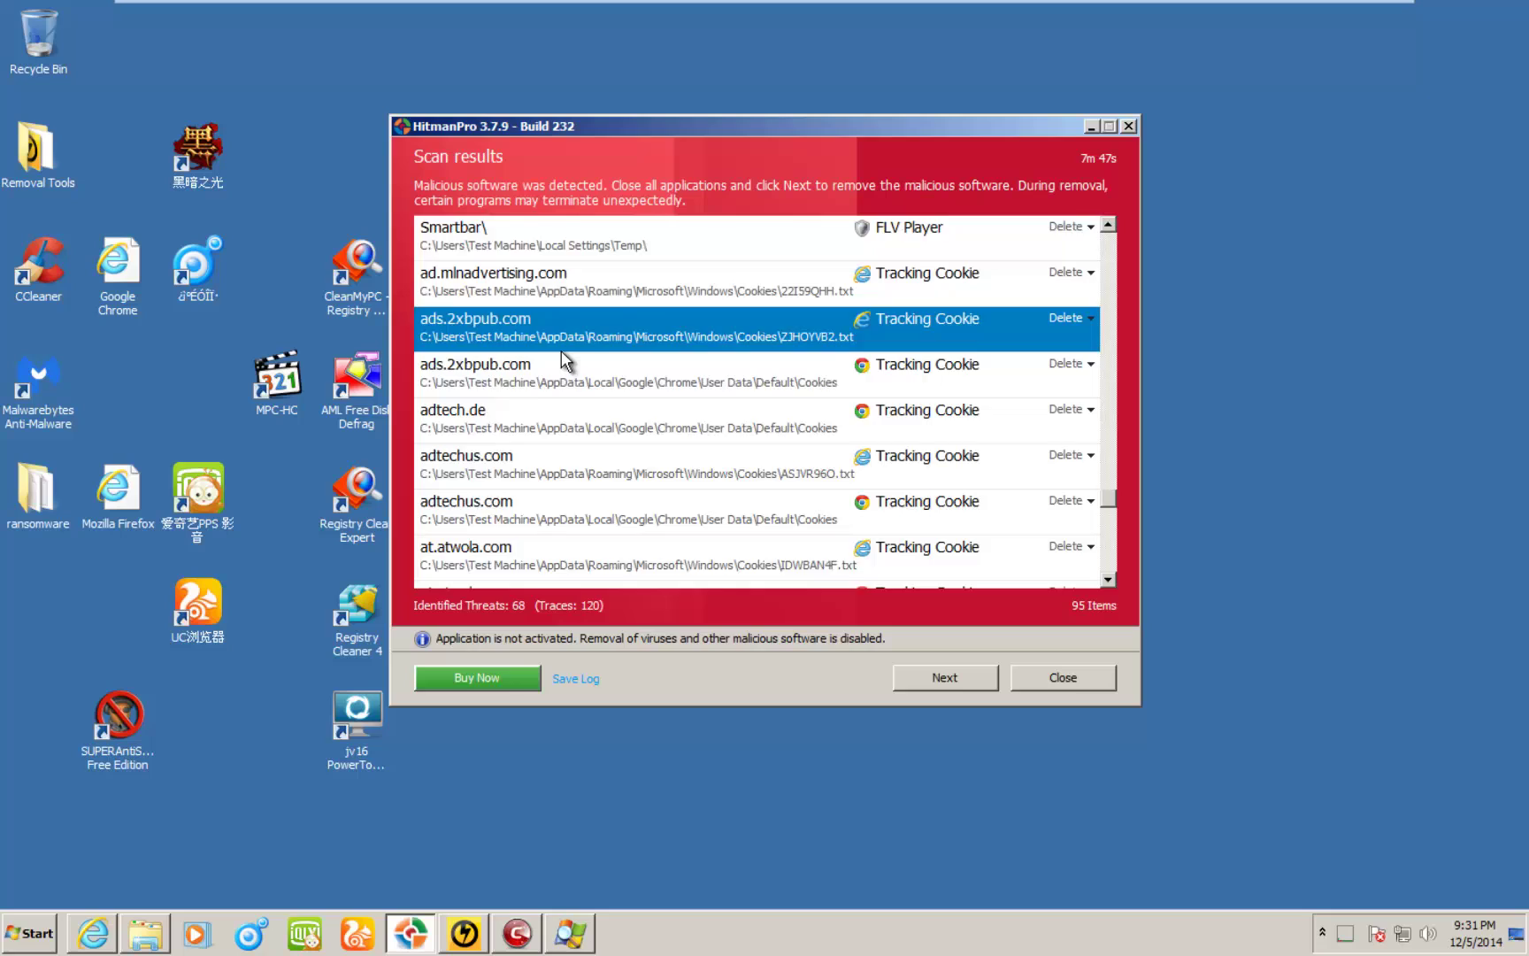
scroll(565, 345, down, 7)
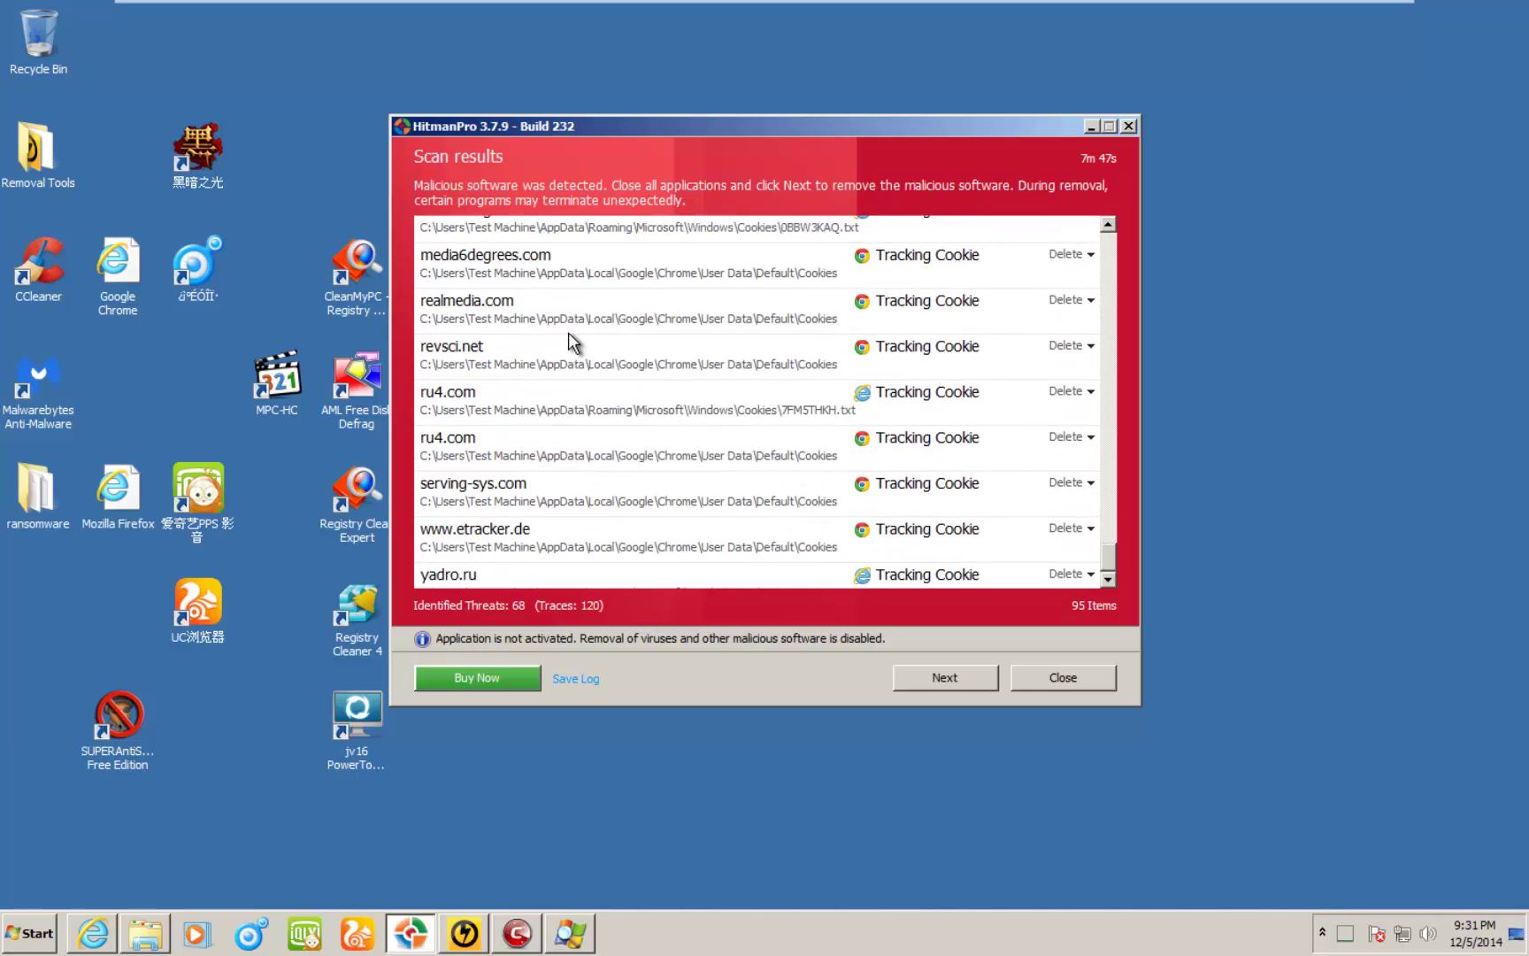
scroll(568, 331, down, 1)
scroll(907, 447, up, 5)
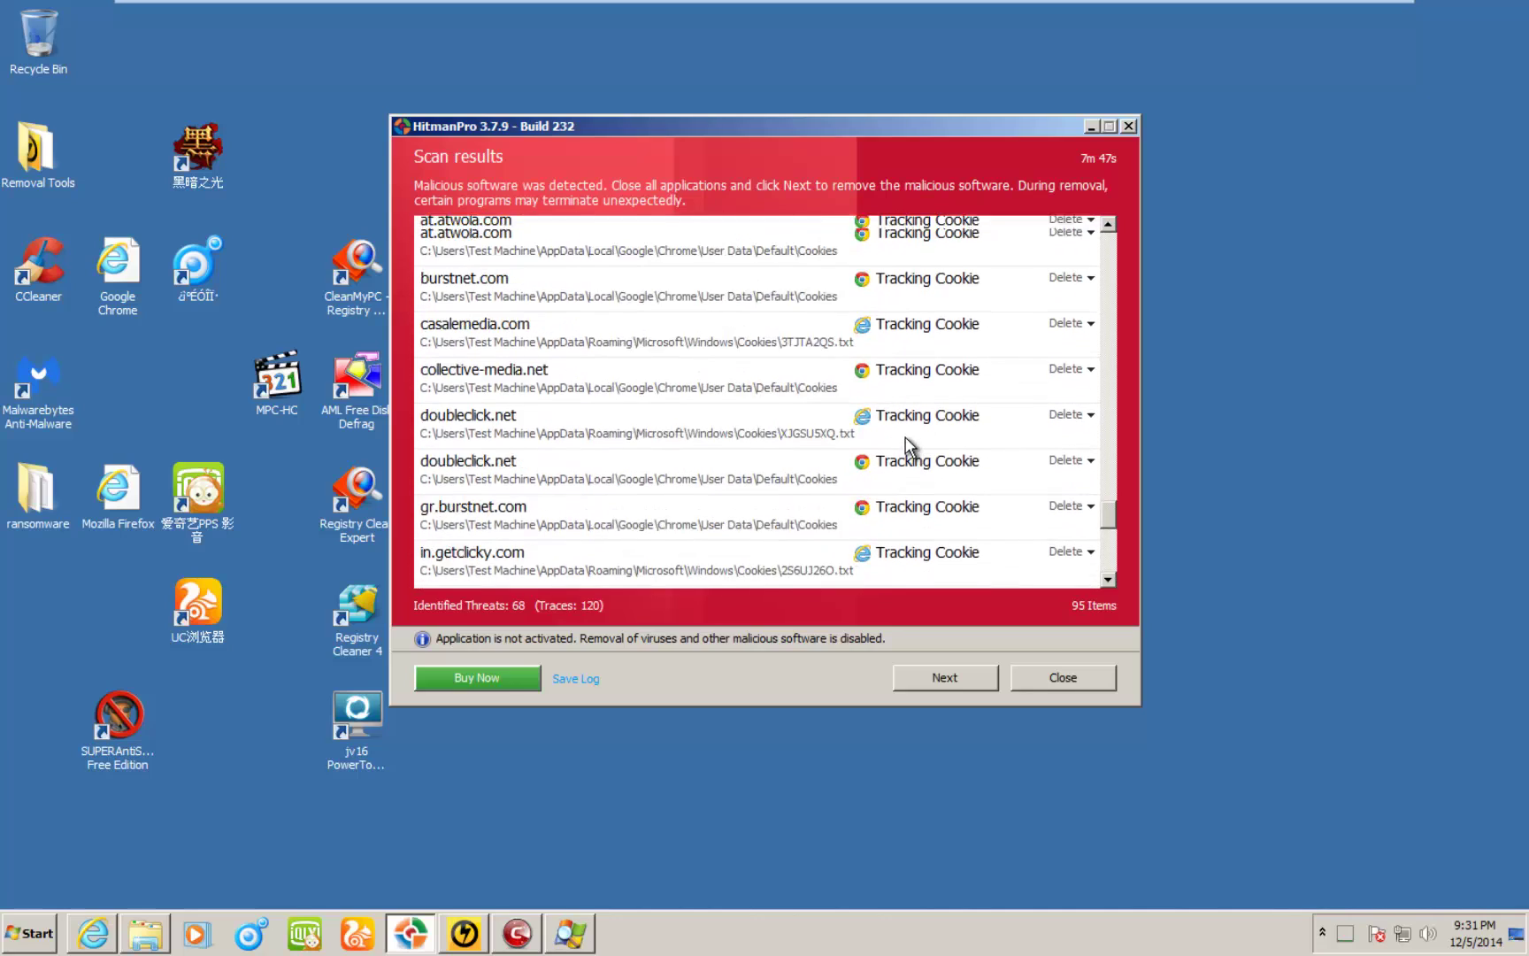
scroll(891, 433, up, 6)
scroll(483, 450, down, 1)
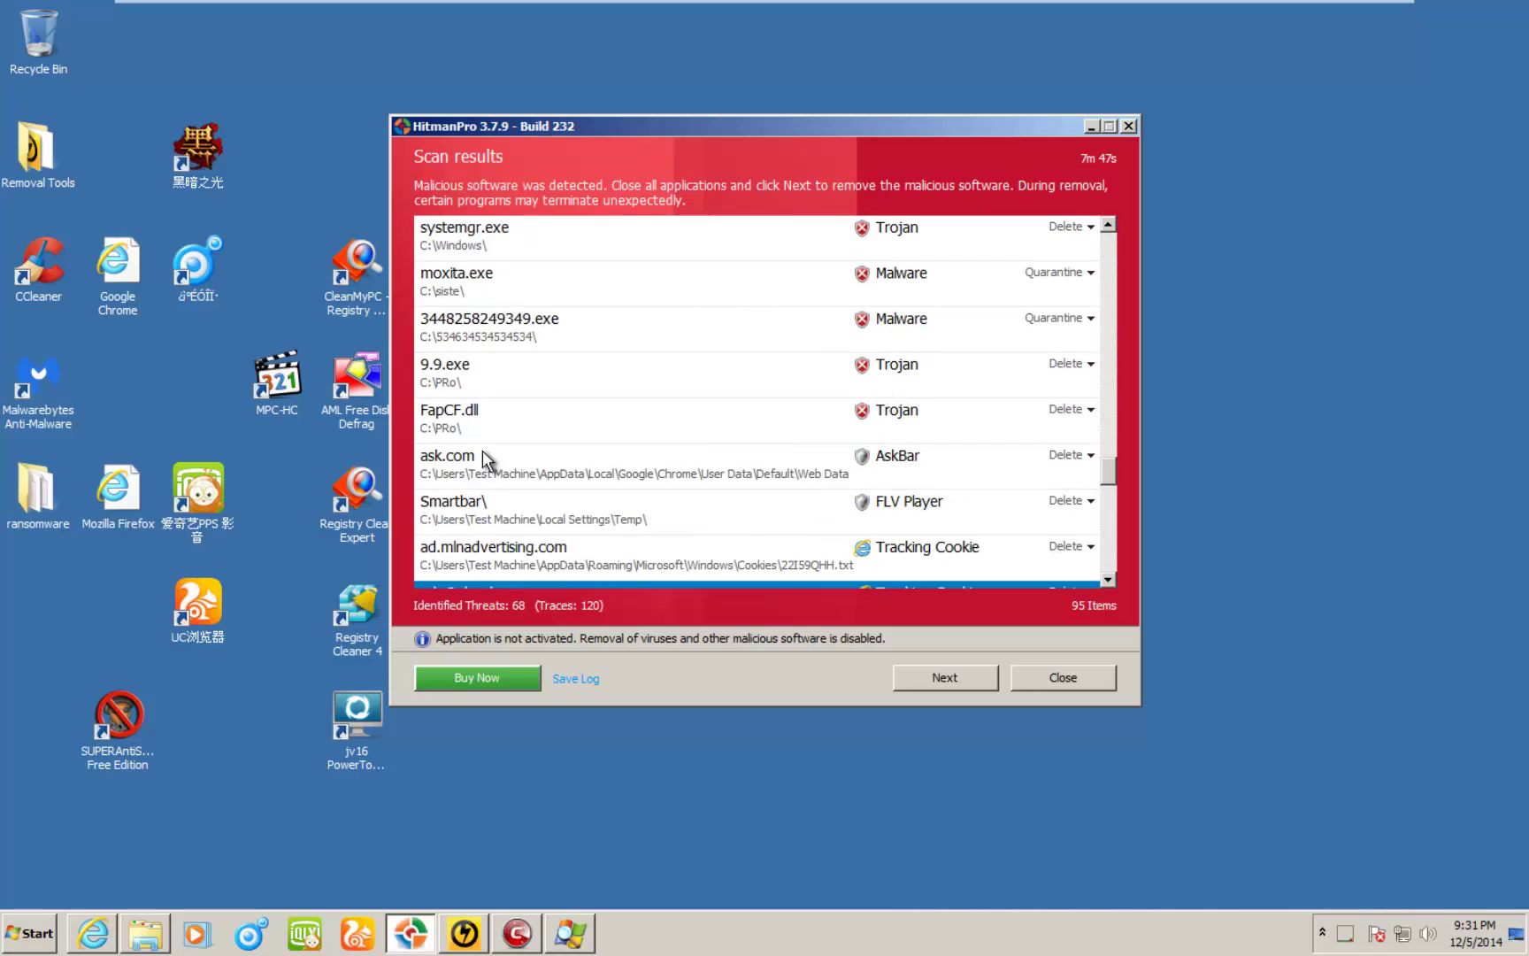
click(460, 422)
scroll(491, 422, up, 1)
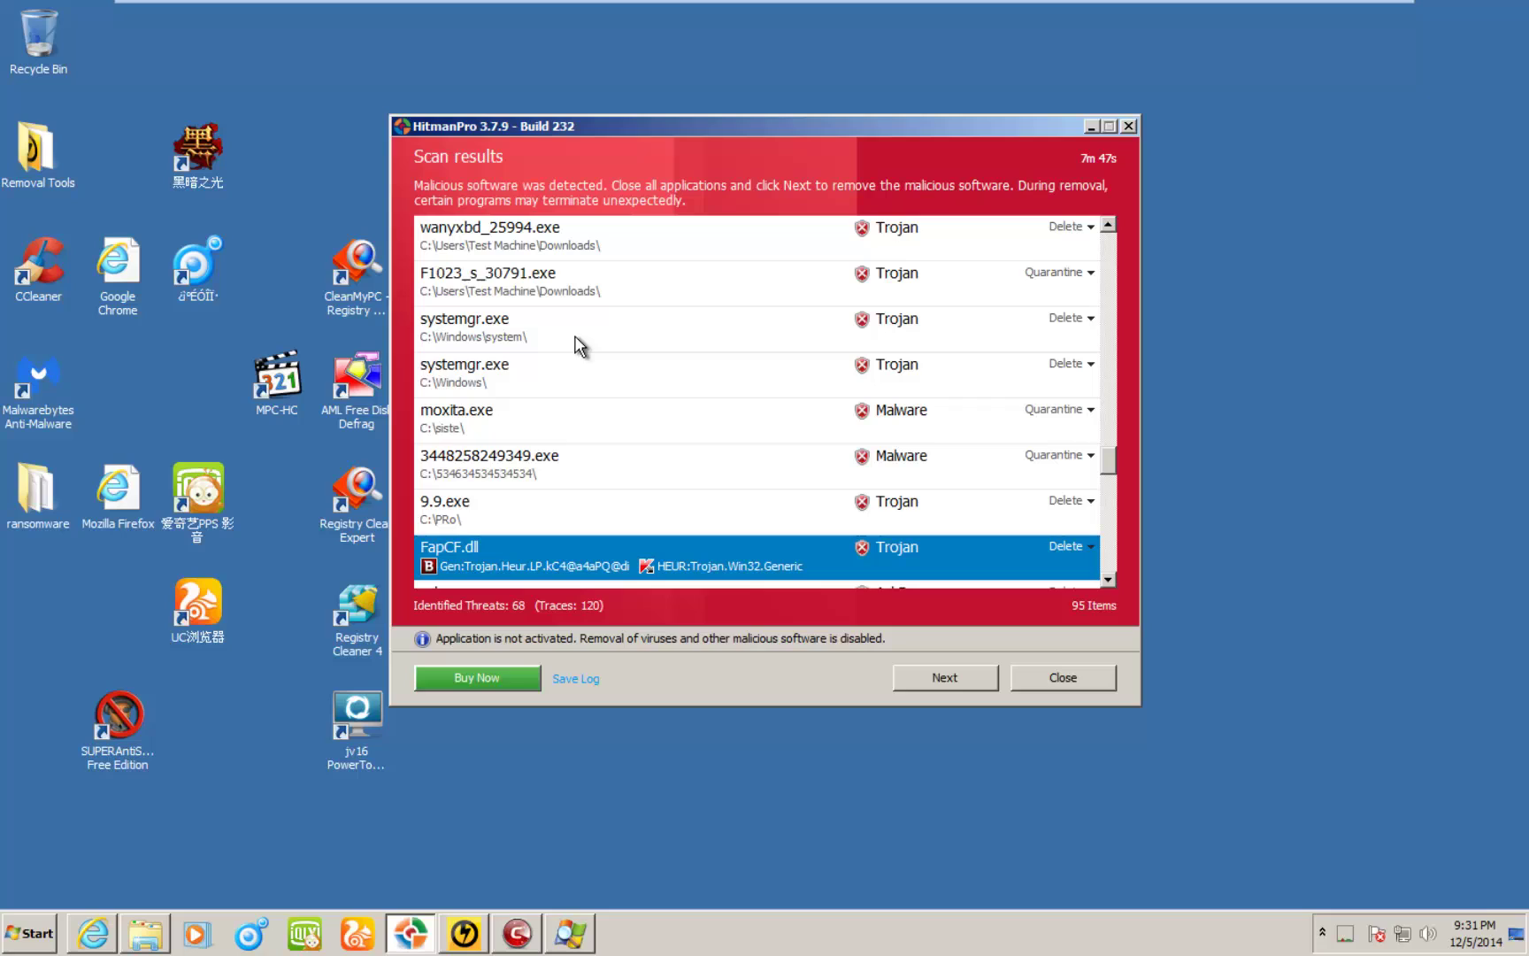
Step: Restore Process Explorer and check grm.exe's Backdoor.Galaxy.11 detection in HitmanPro
mouse_move(568, 929)
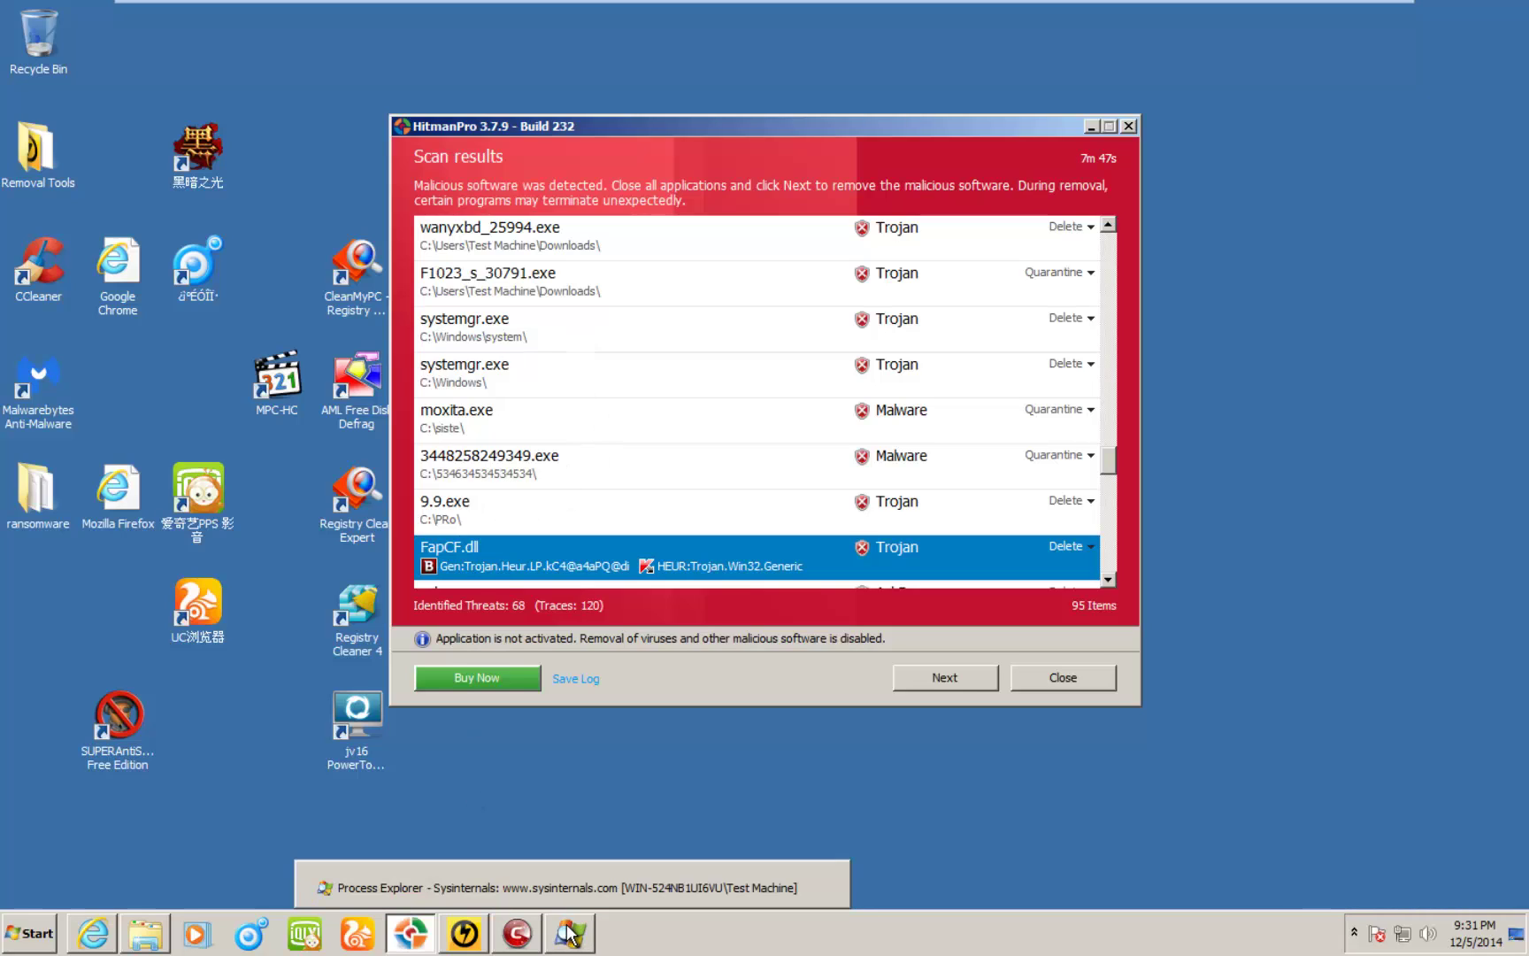
click(566, 931)
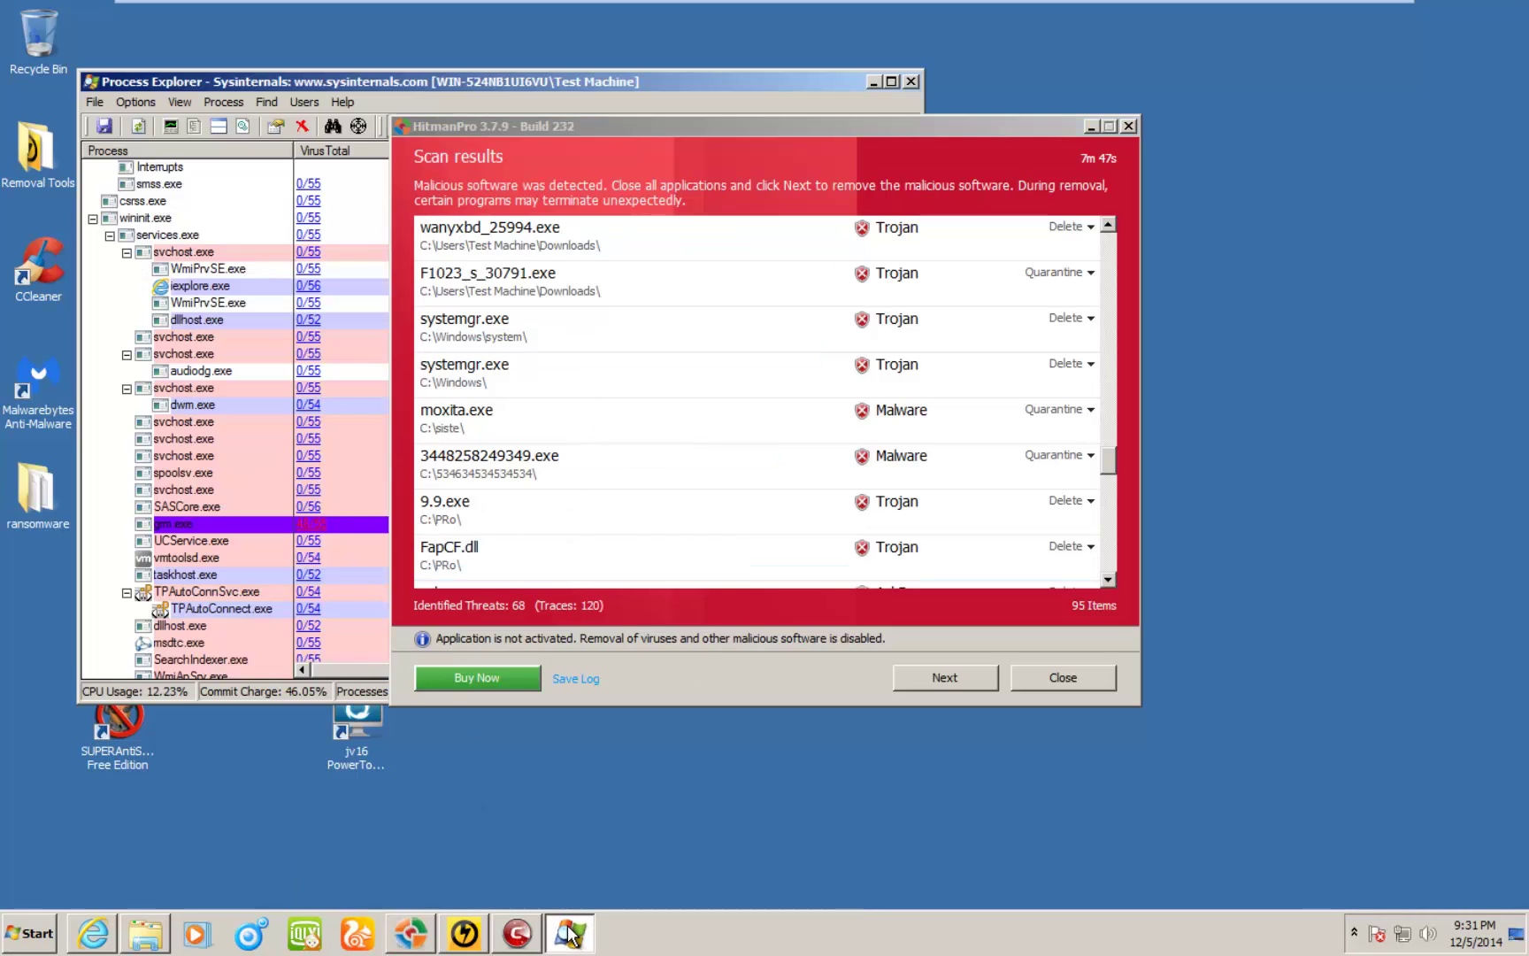
click(512, 338)
scroll(513, 309, up, 5)
scroll(509, 303, up, 15)
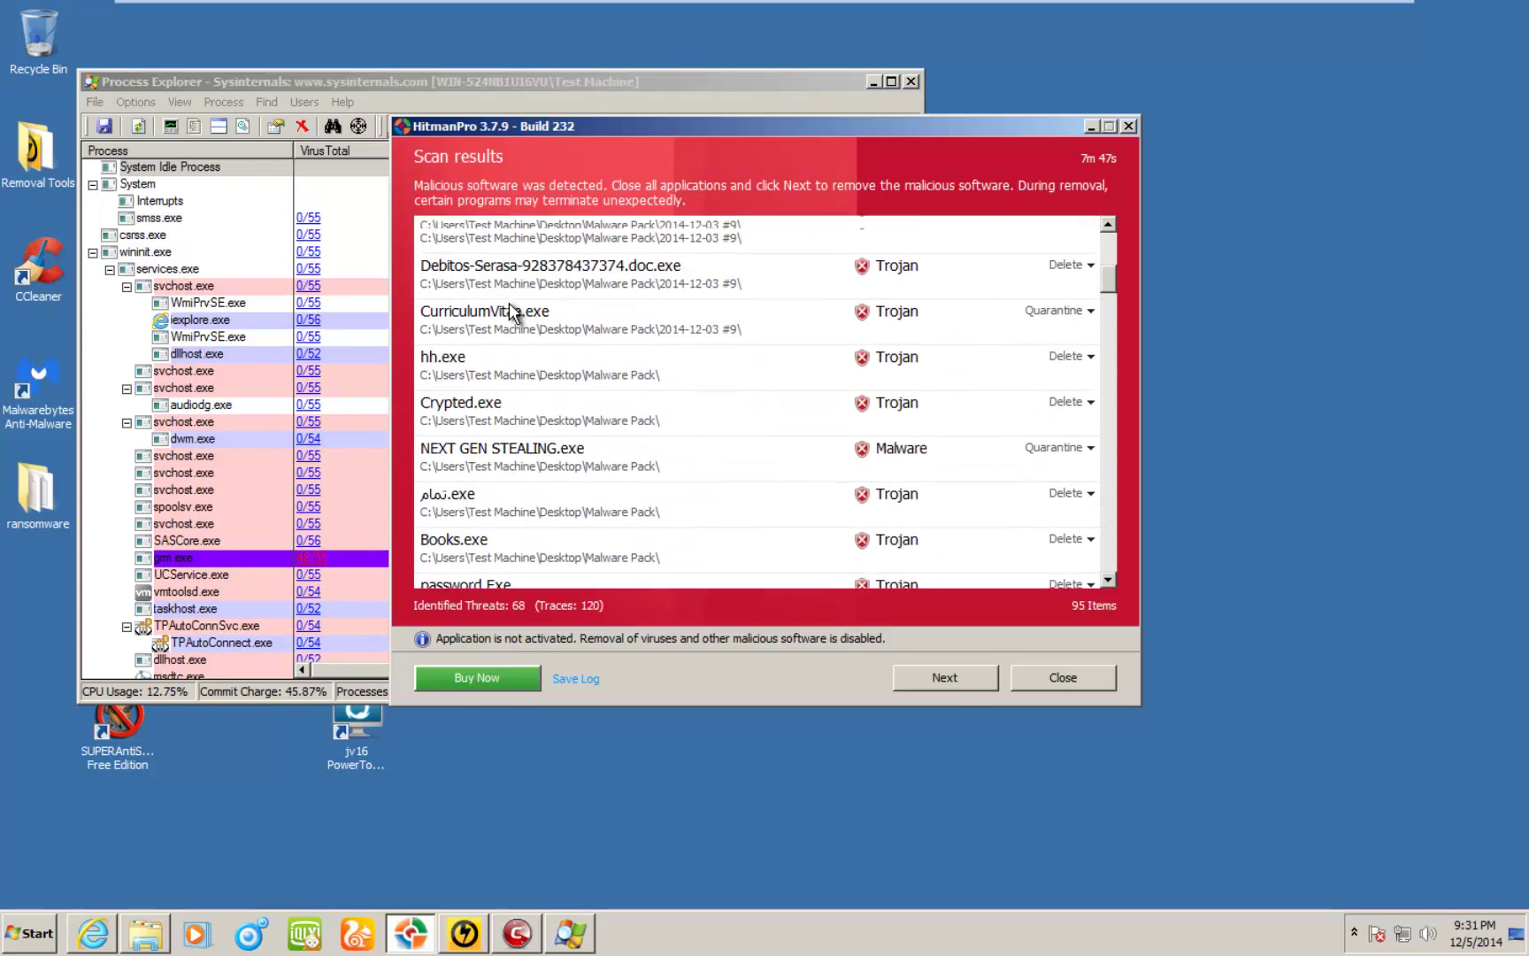
scroll(508, 302, up, 3)
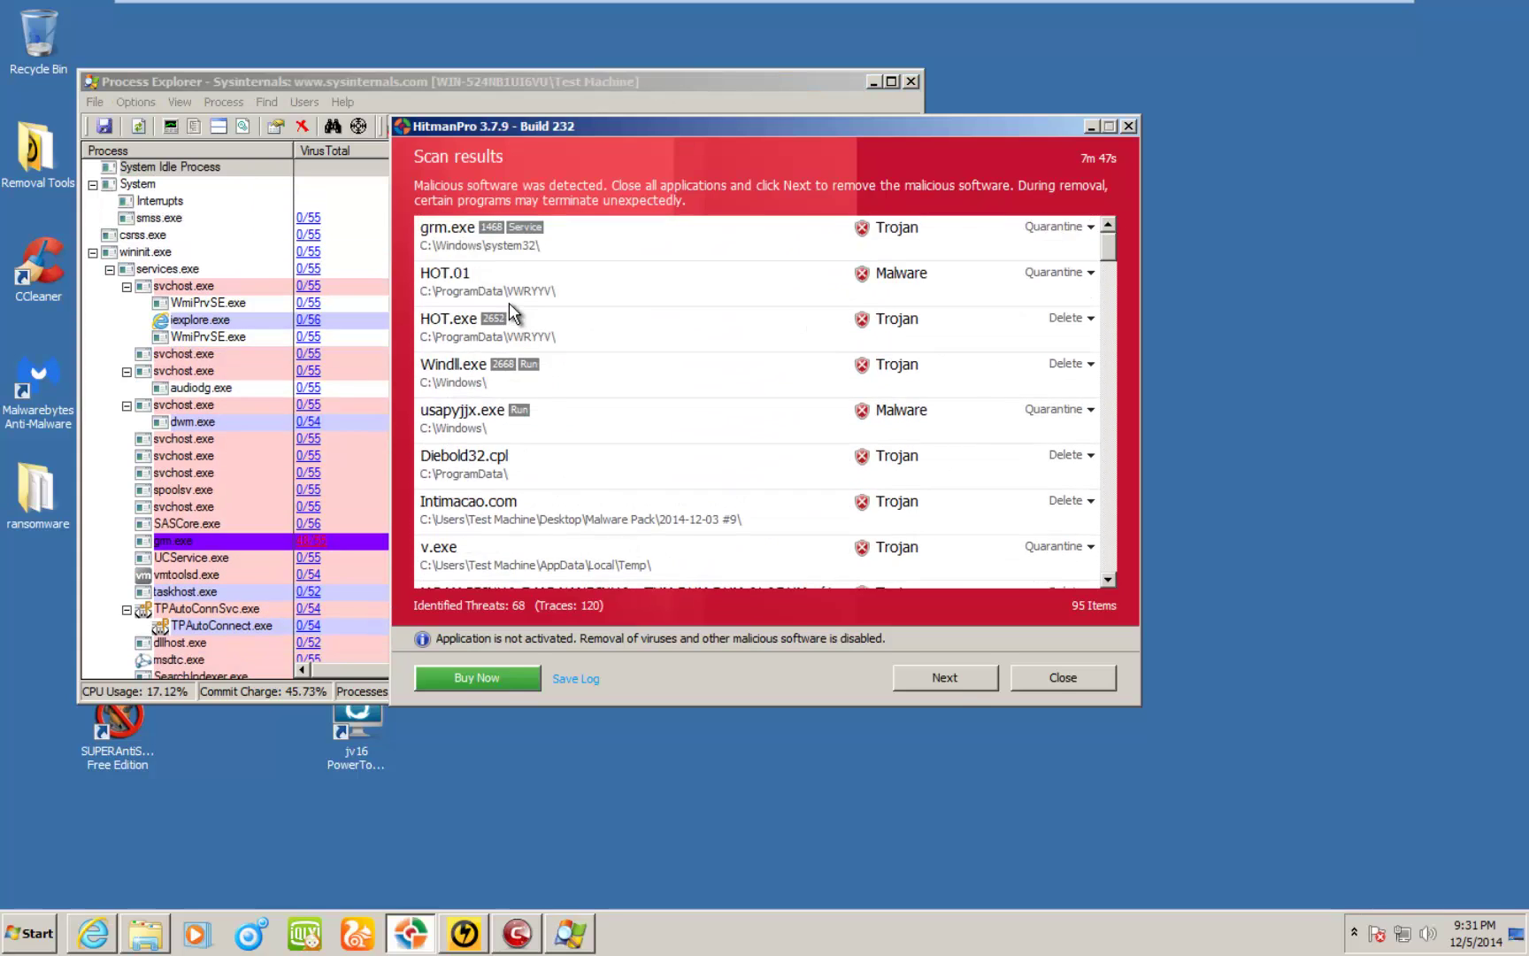
click(466, 237)
drag(748, 186, 1065, 217)
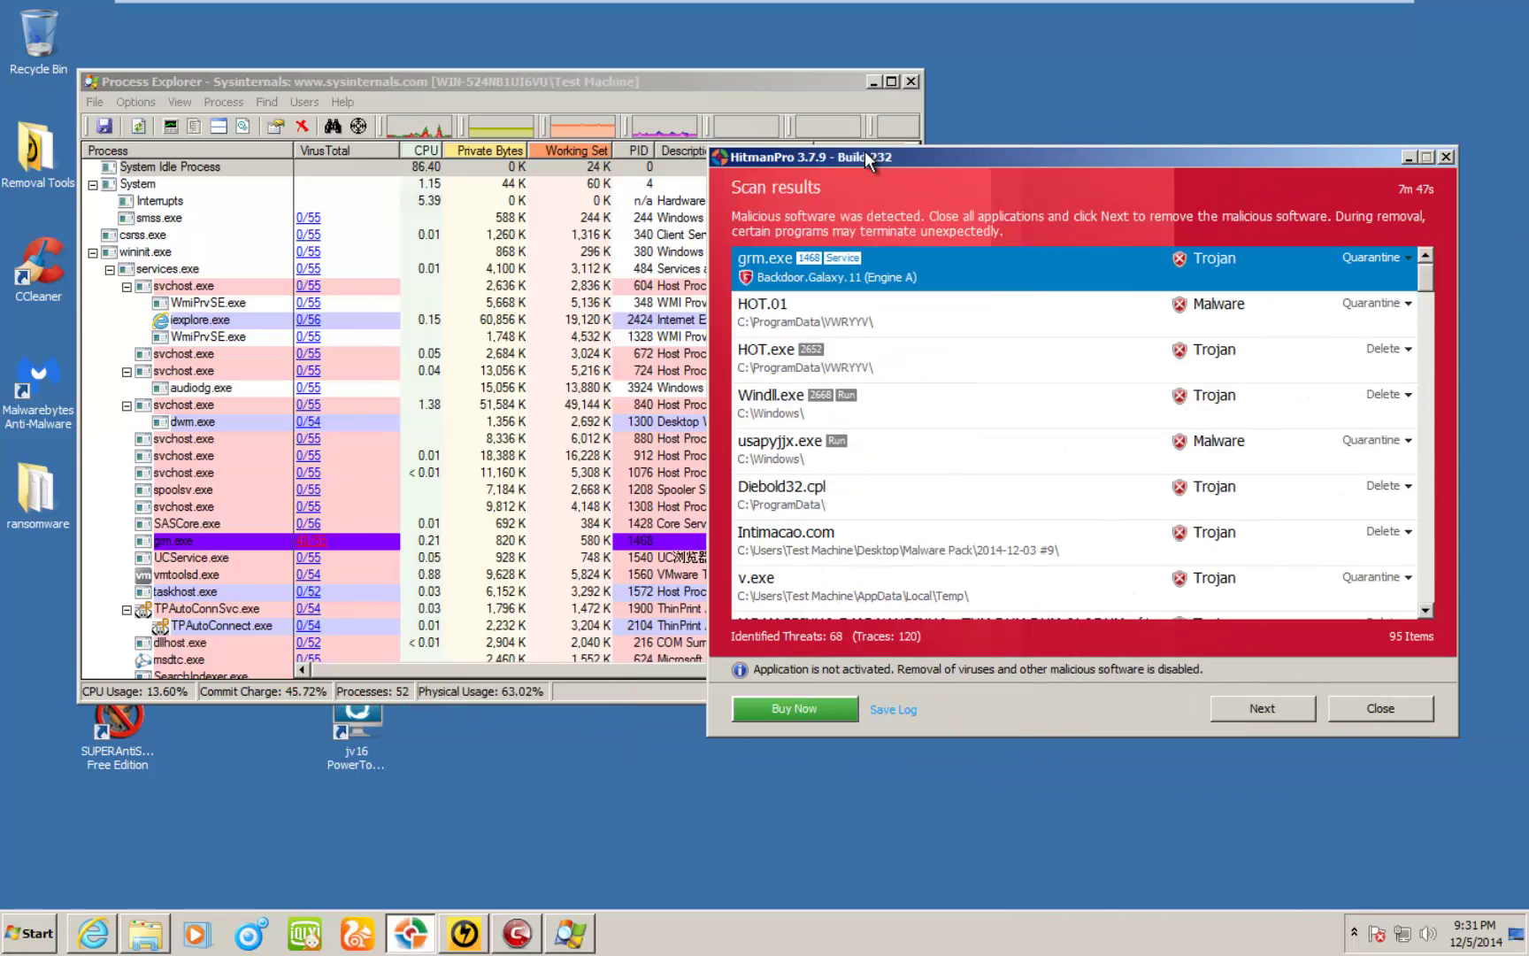
Step: Open grm.exe's 48/55 VirusTotal report and scroll to clean engines like SUPERAntiSpyware
click(310, 543)
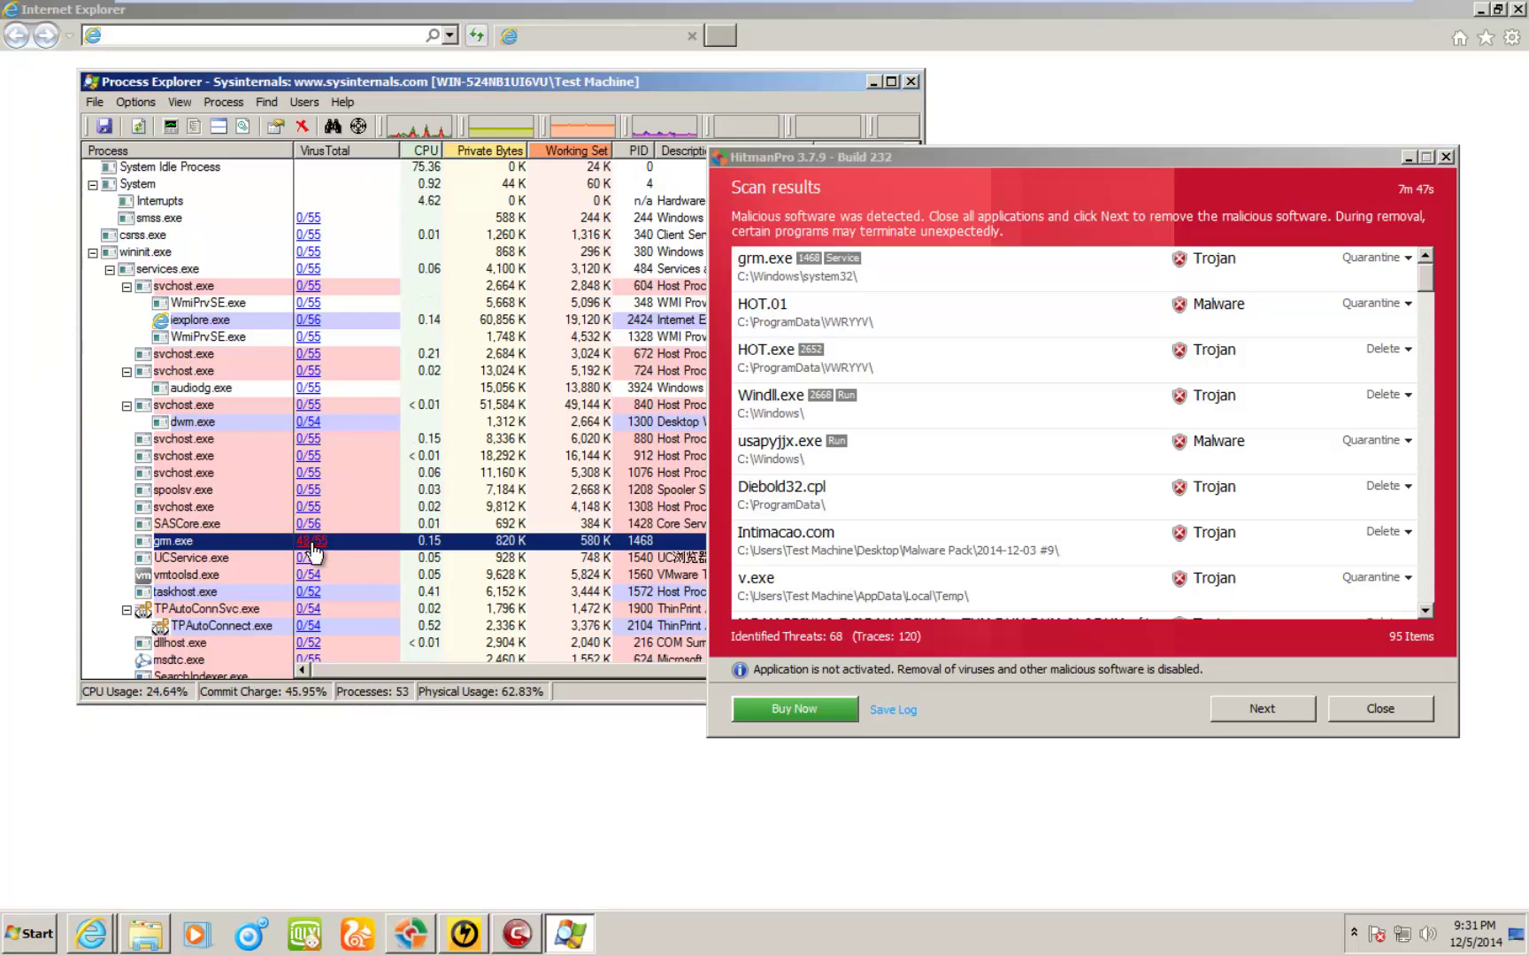
click(234, 12)
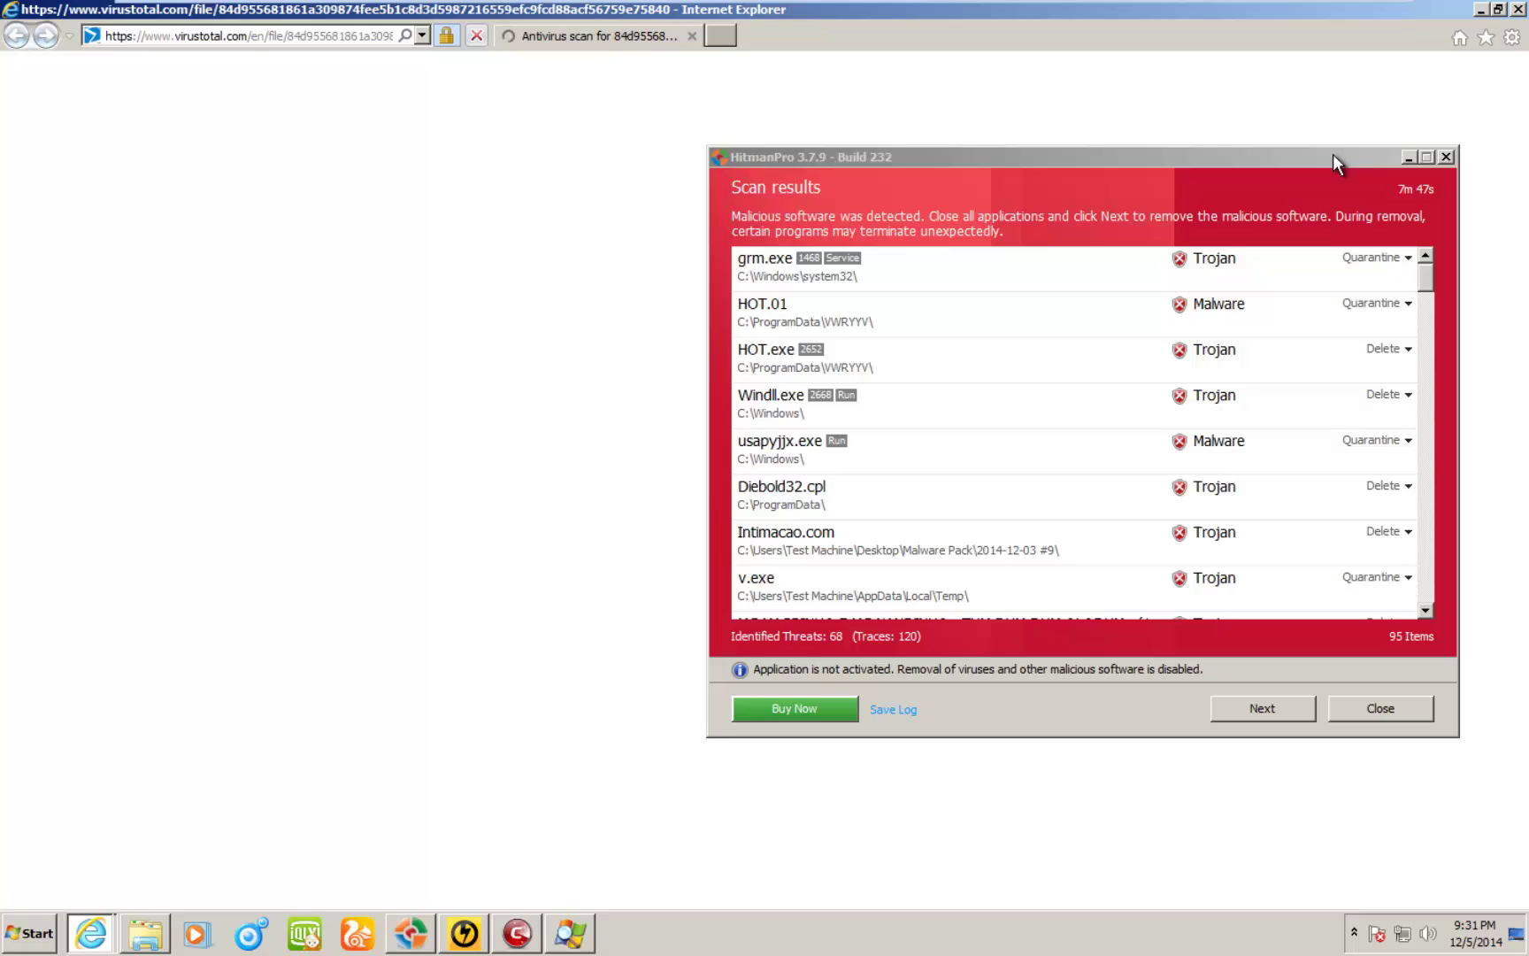
click(1406, 156)
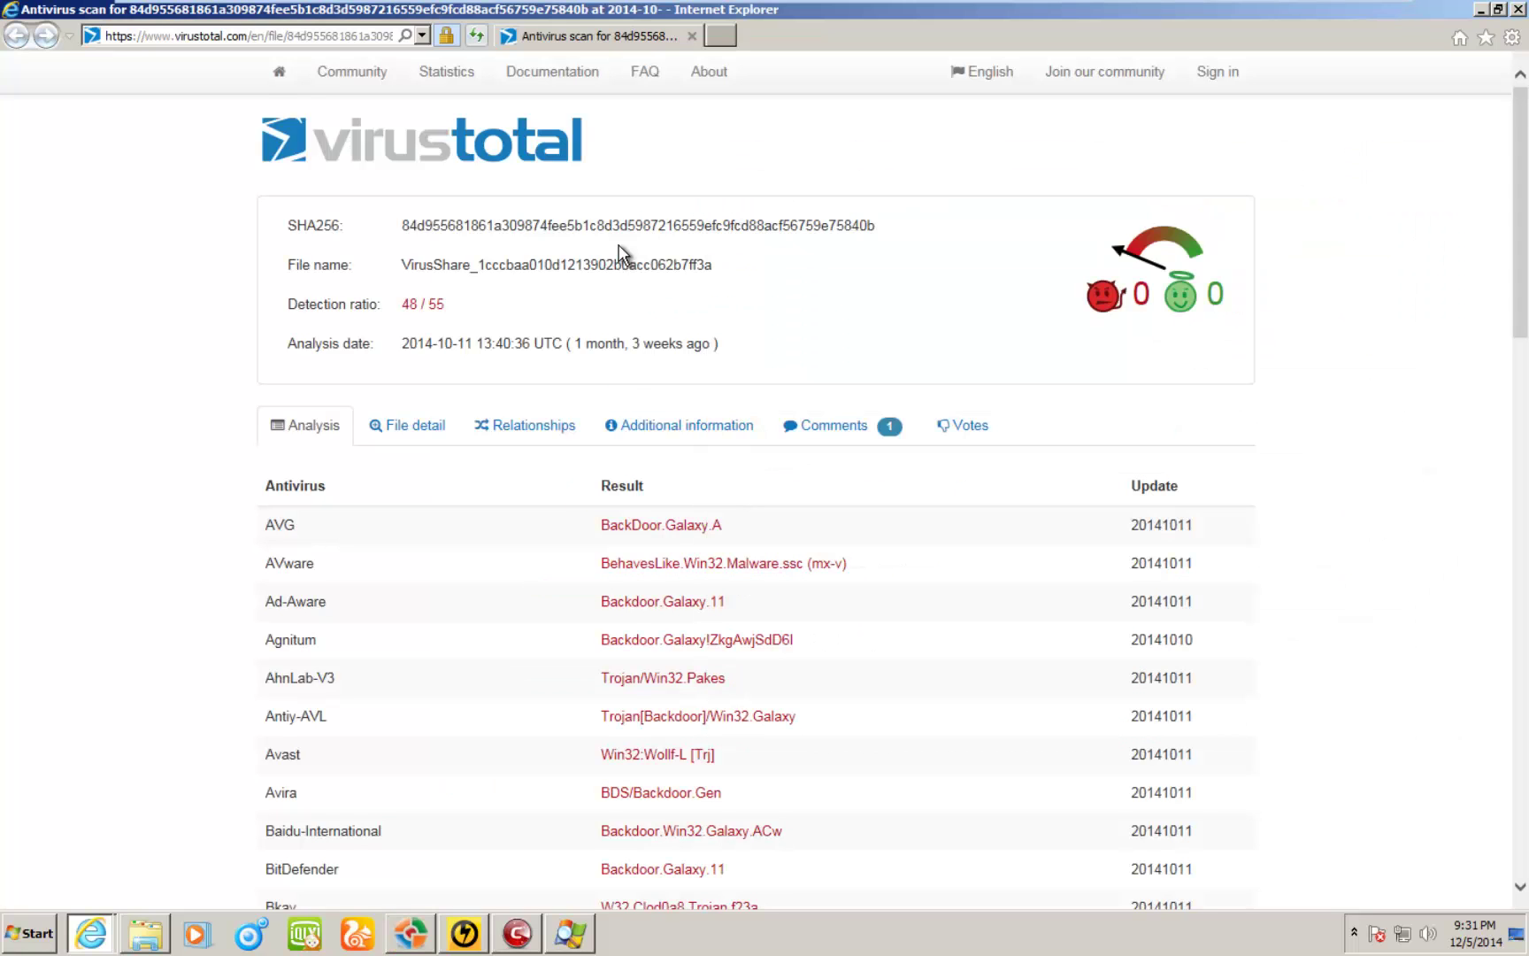
scroll(480, 324, down, 4)
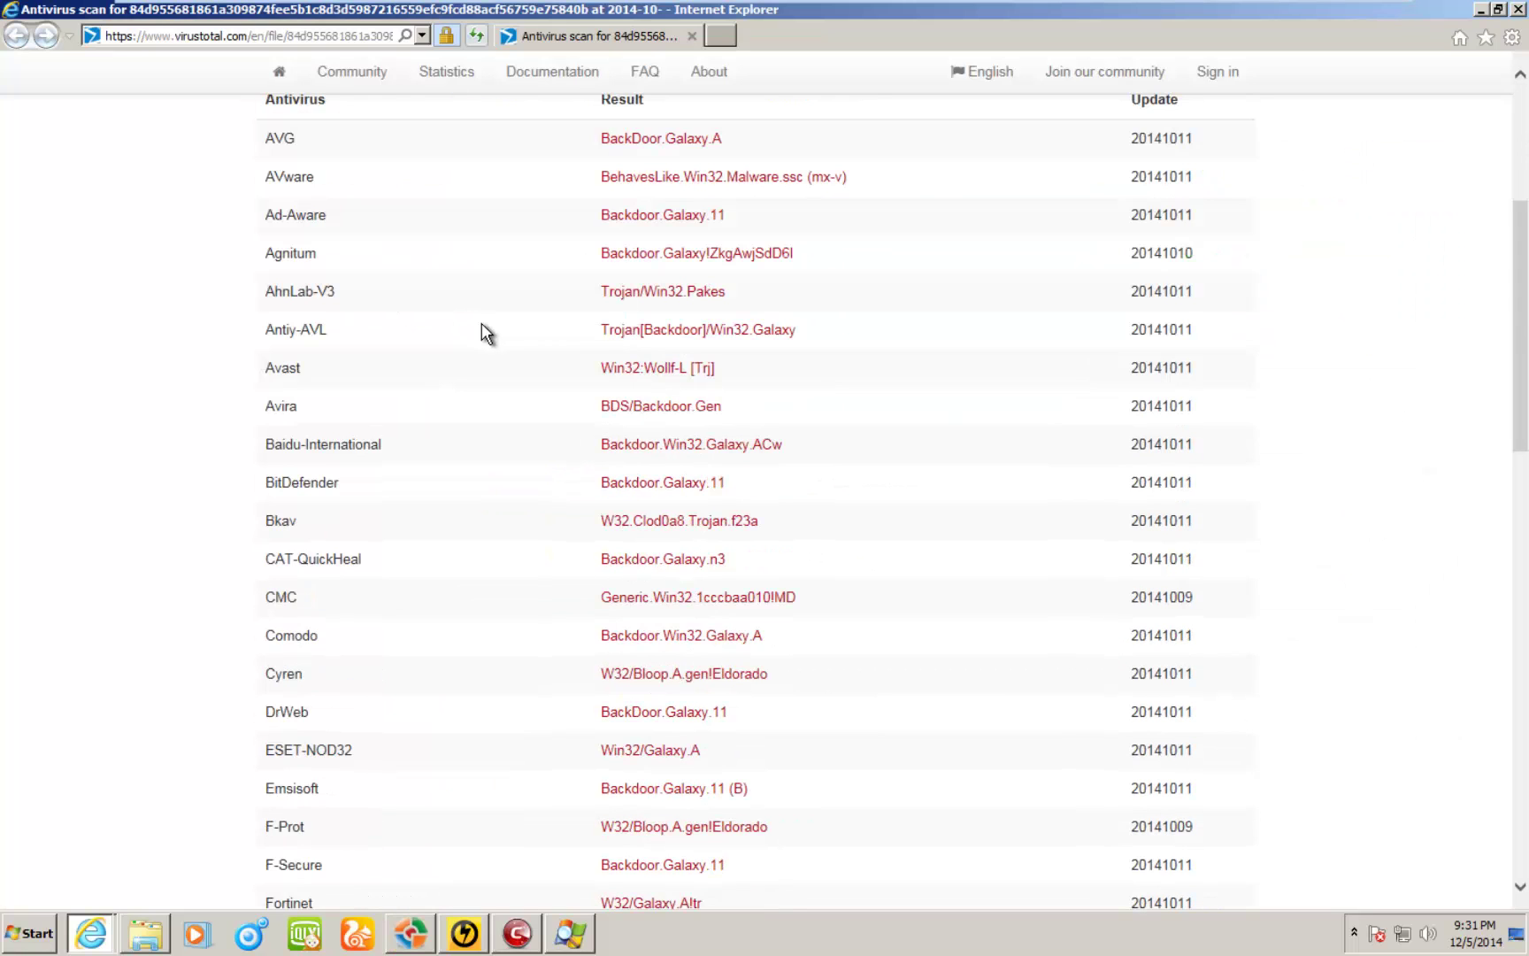
scroll(660, 322, up, 1)
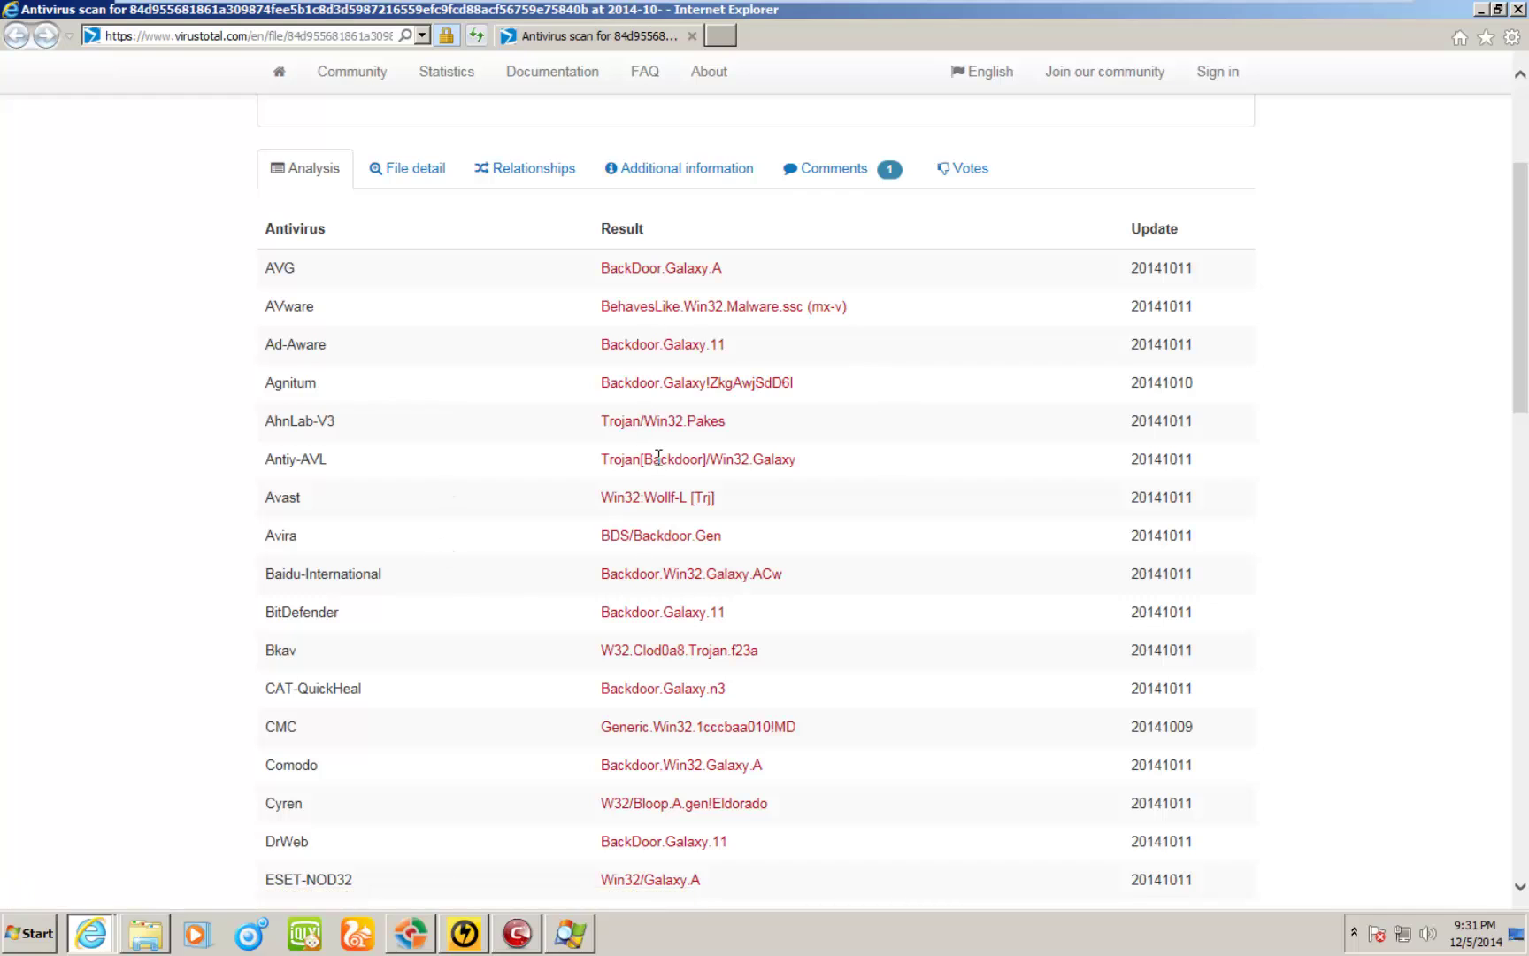
scroll(659, 457, down, 15)
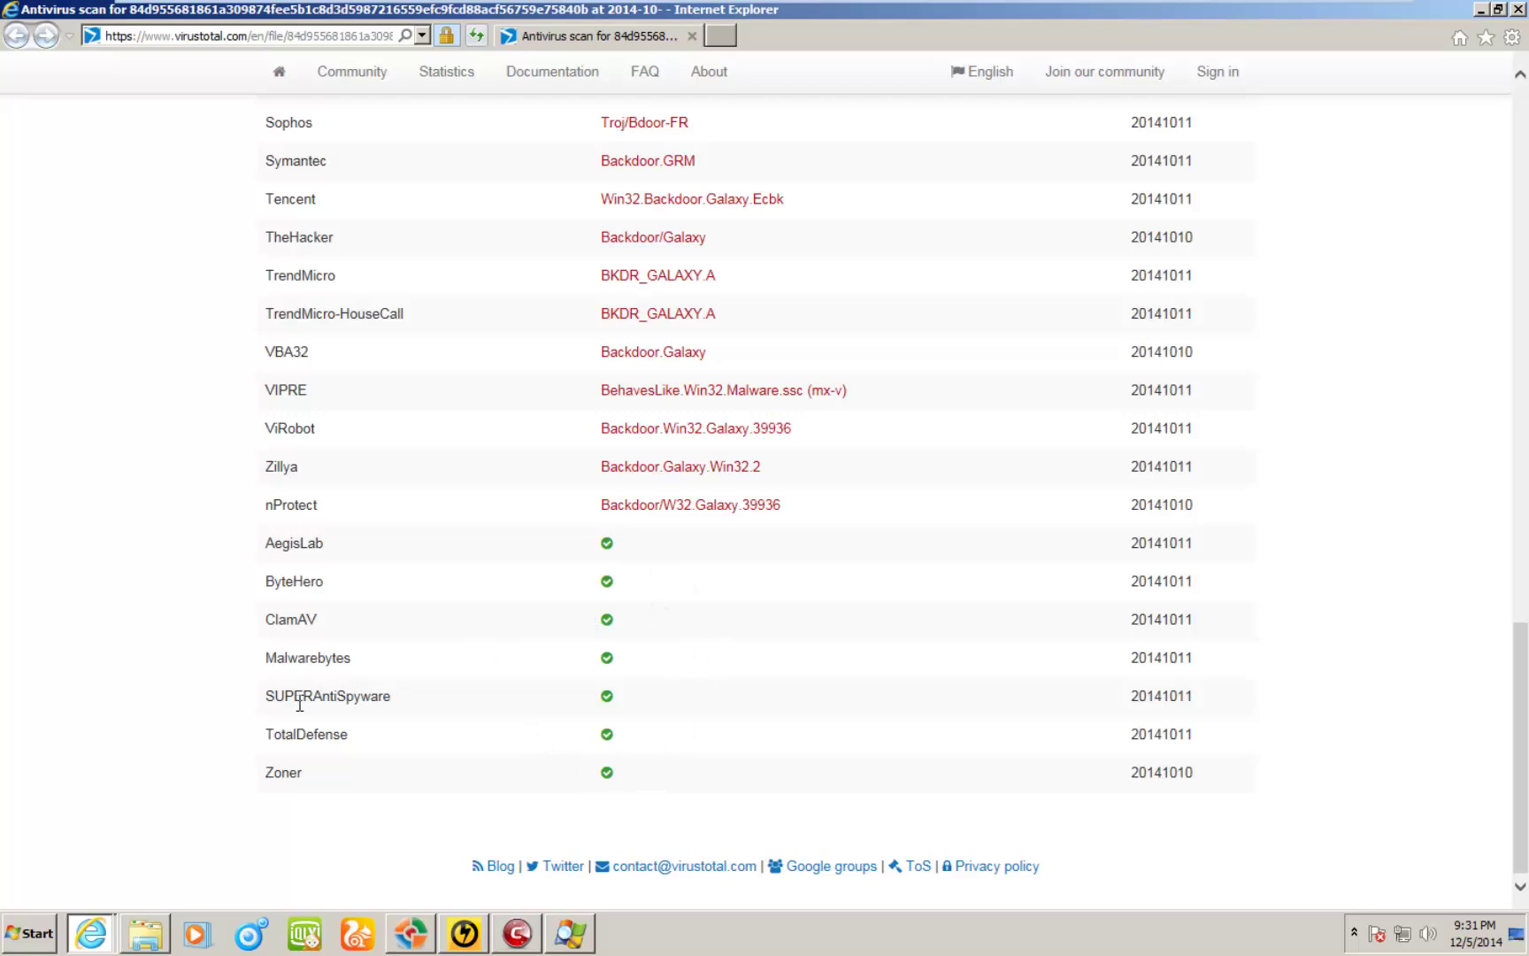
drag(268, 703, 420, 713)
Step: Close the VirusTotal browser and Process Explorer, and center Comodo's finished scan summary
click(1519, 10)
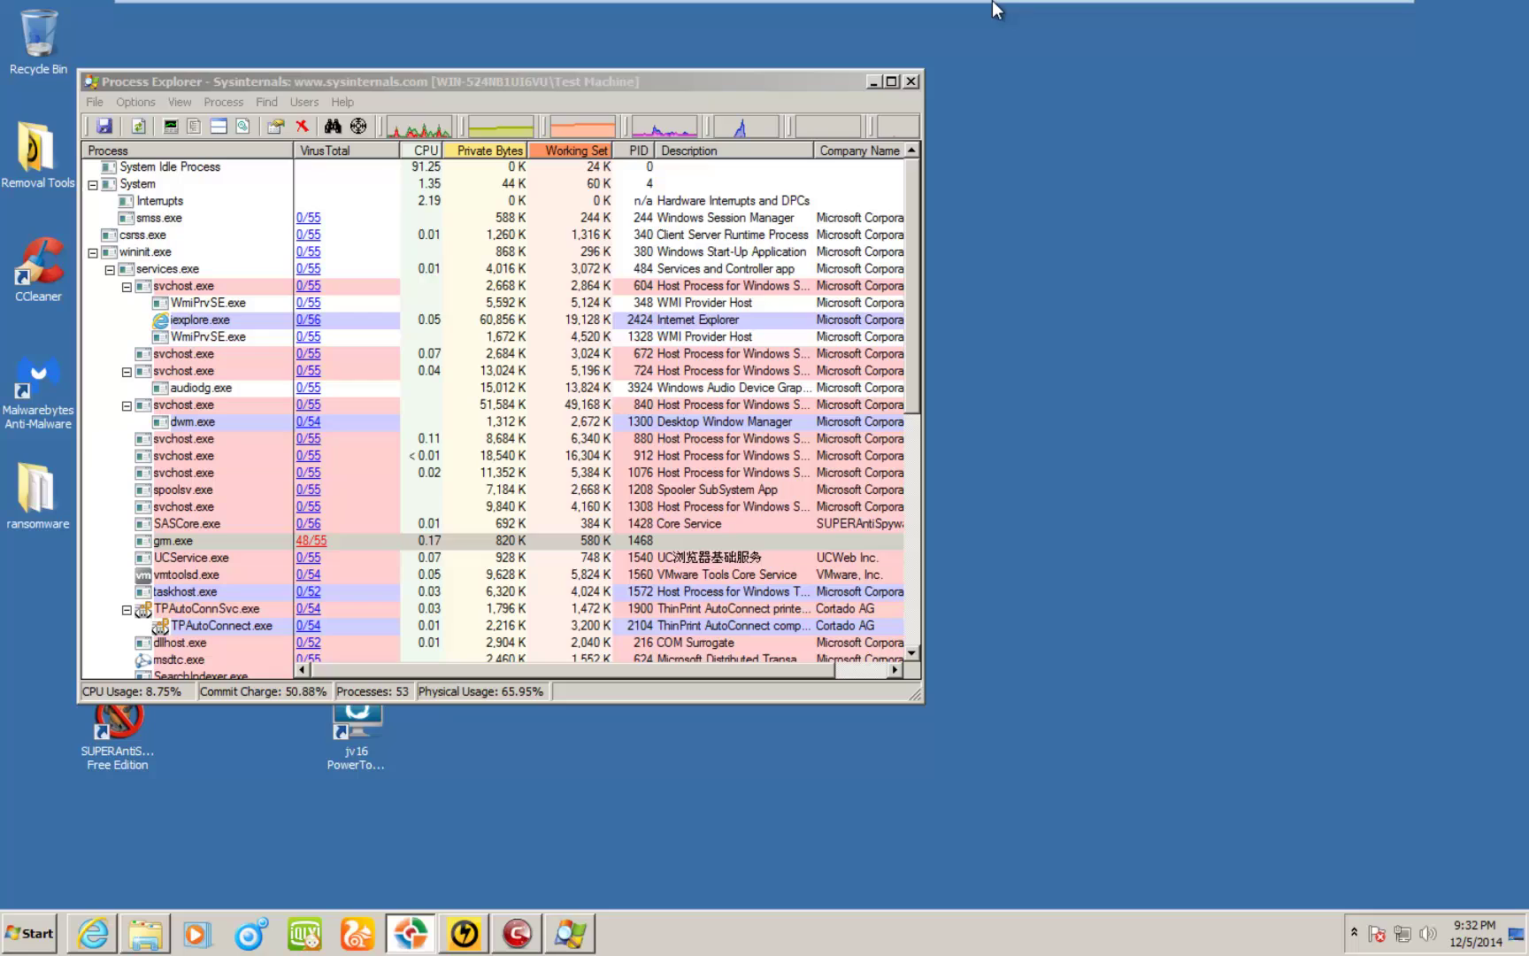
click(911, 80)
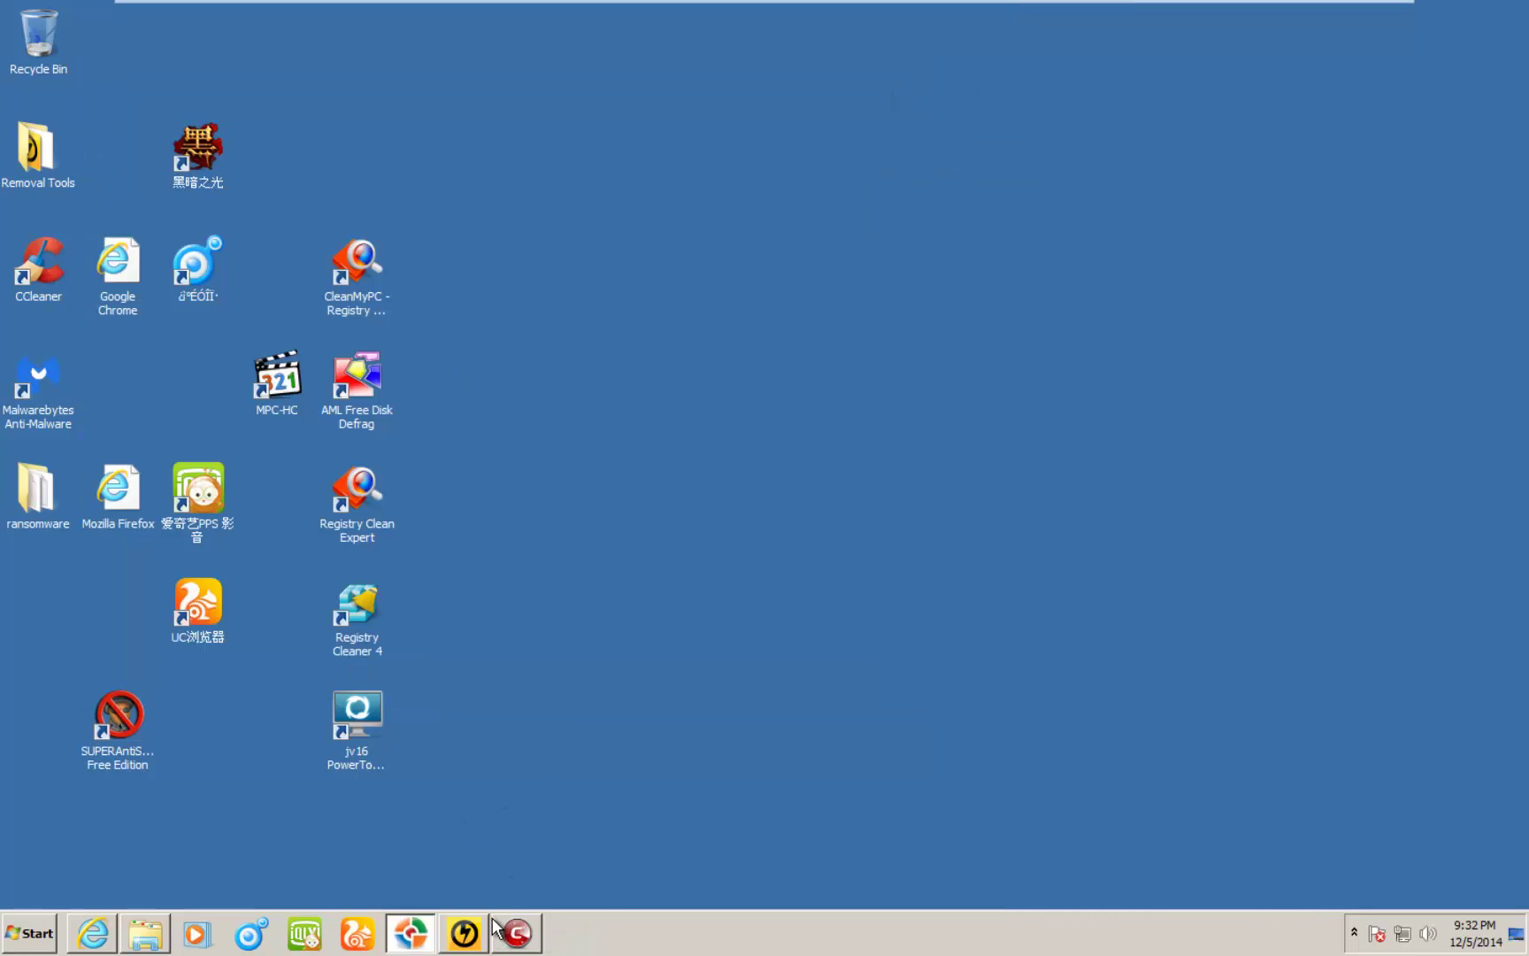
click(517, 933)
drag(740, 500, 761, 170)
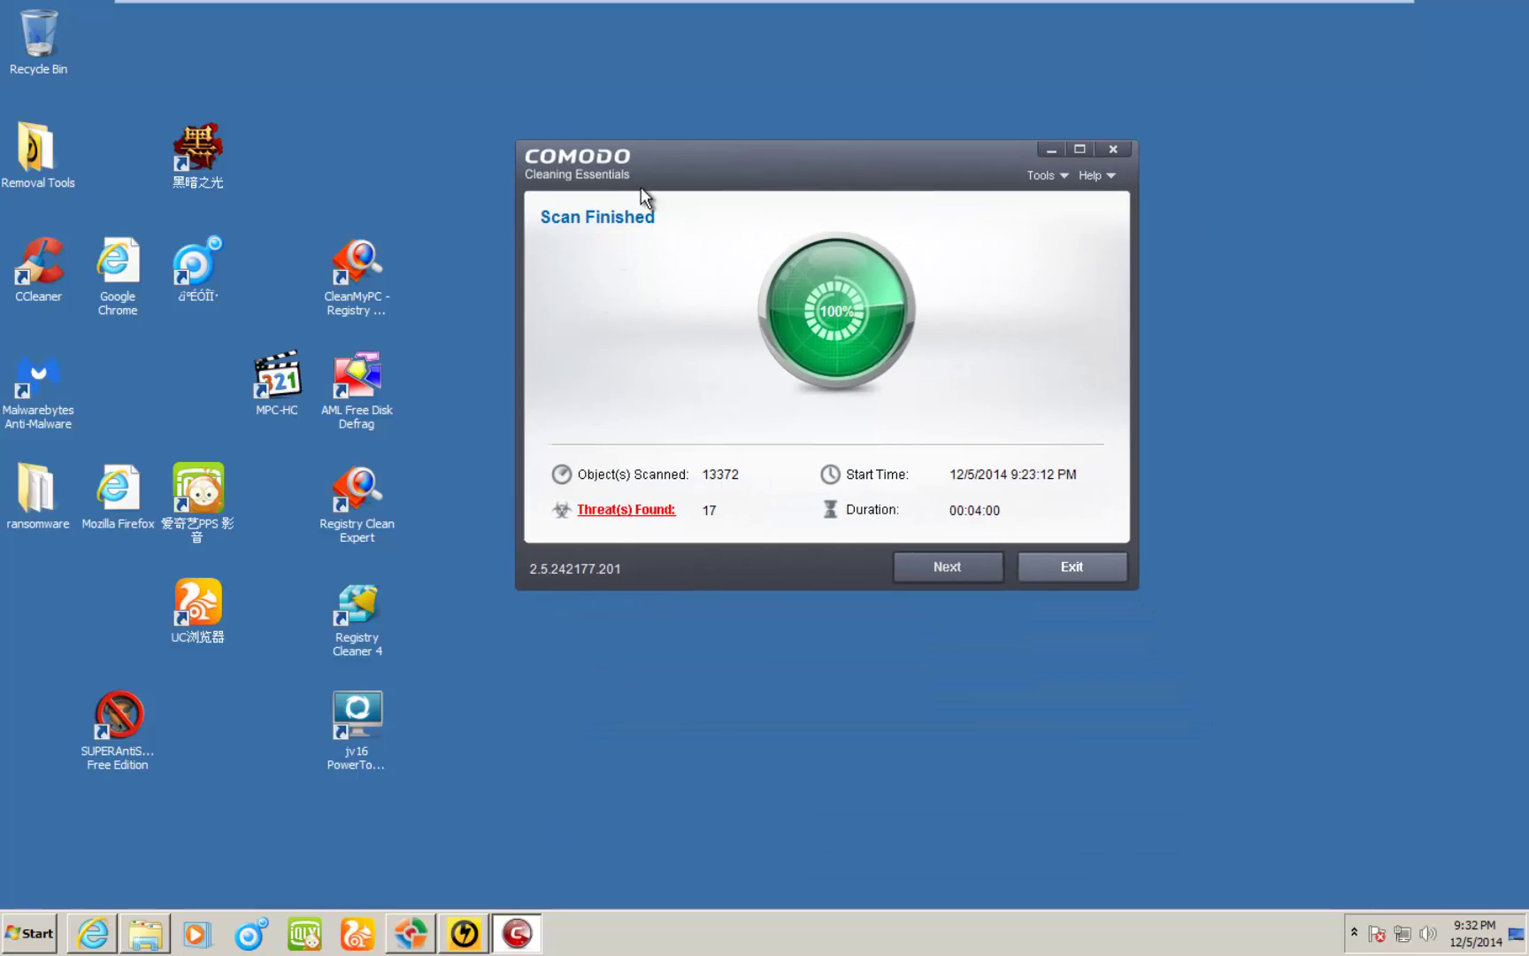
drag(658, 151, 627, 133)
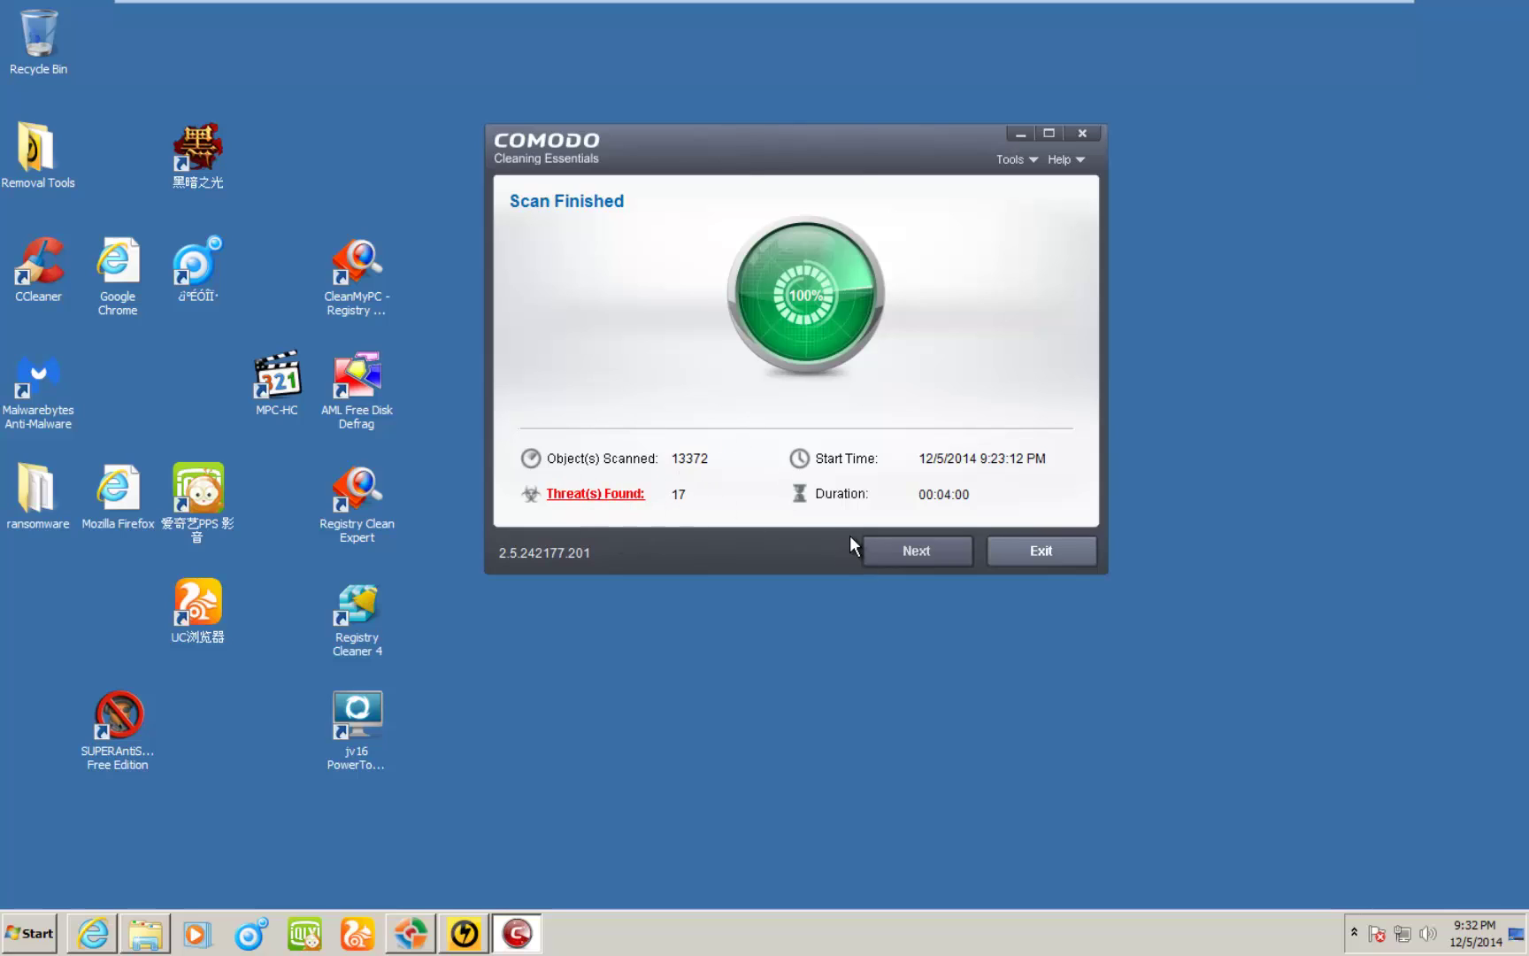
Step: Review the 17 threats found, including grm.exe, Windll.exe, HOT.exe and TrojWare startup scripts
click(602, 495)
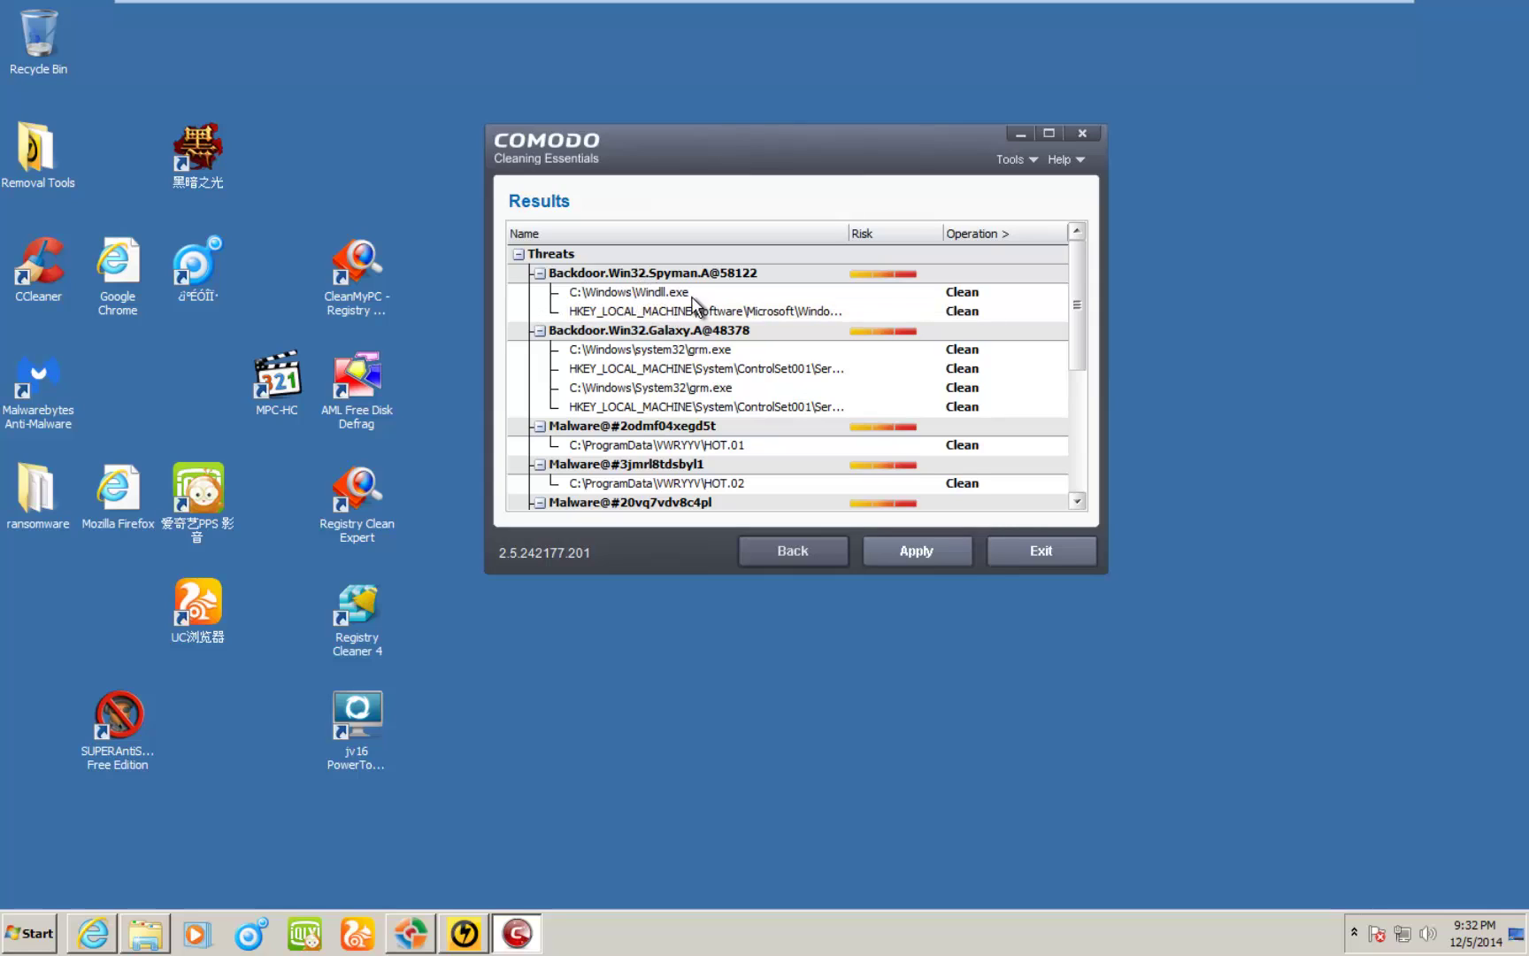
click(641, 350)
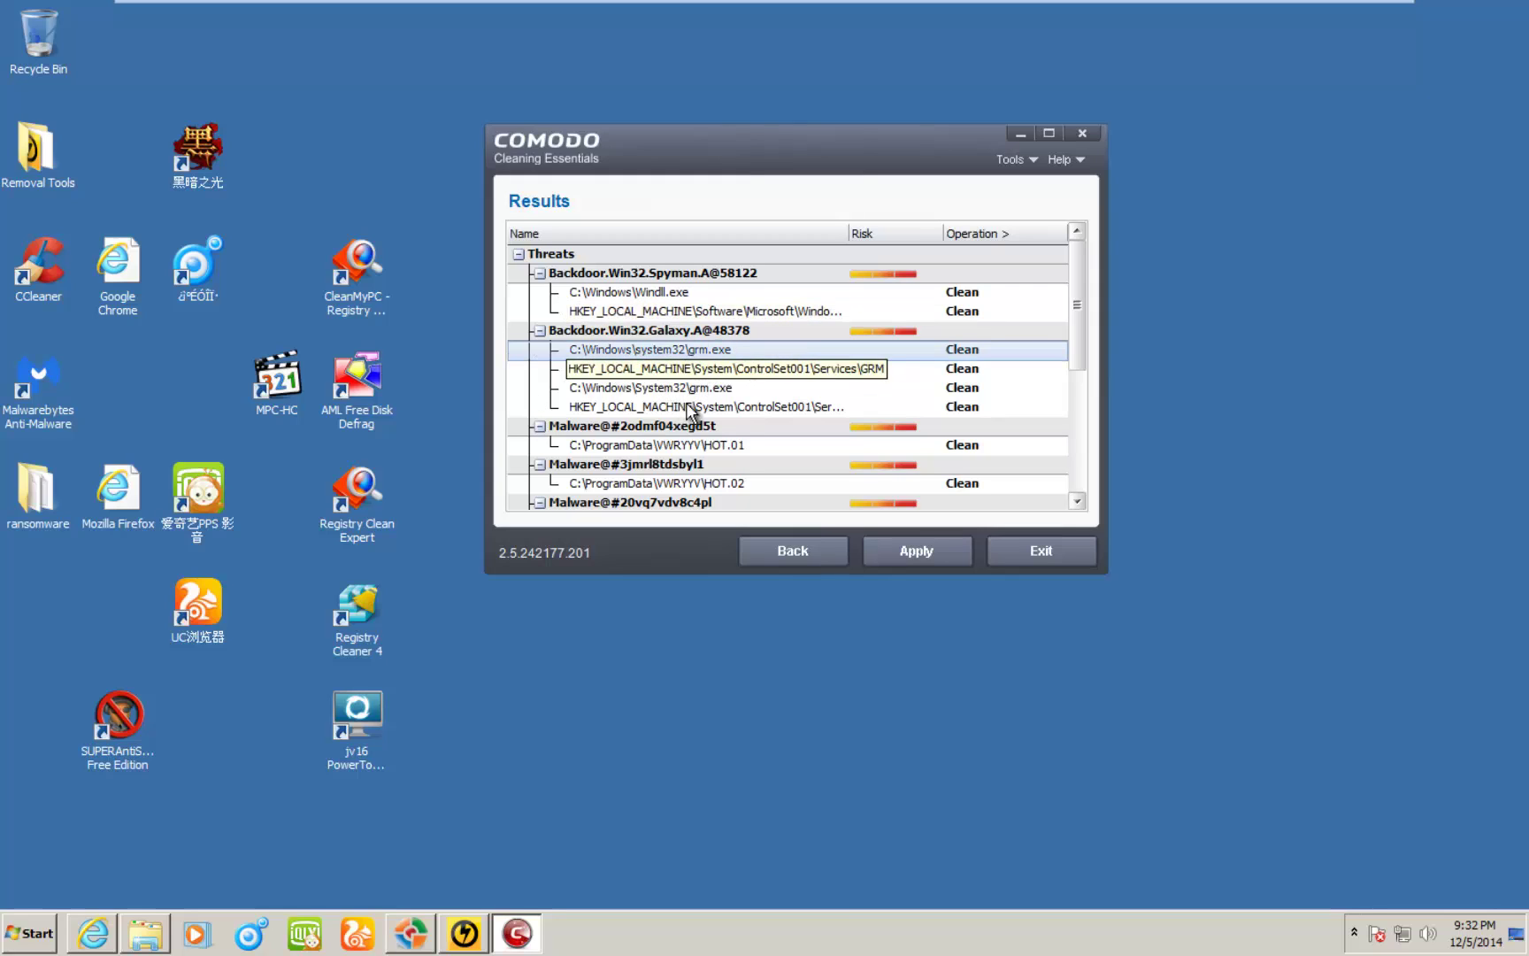
click(616, 294)
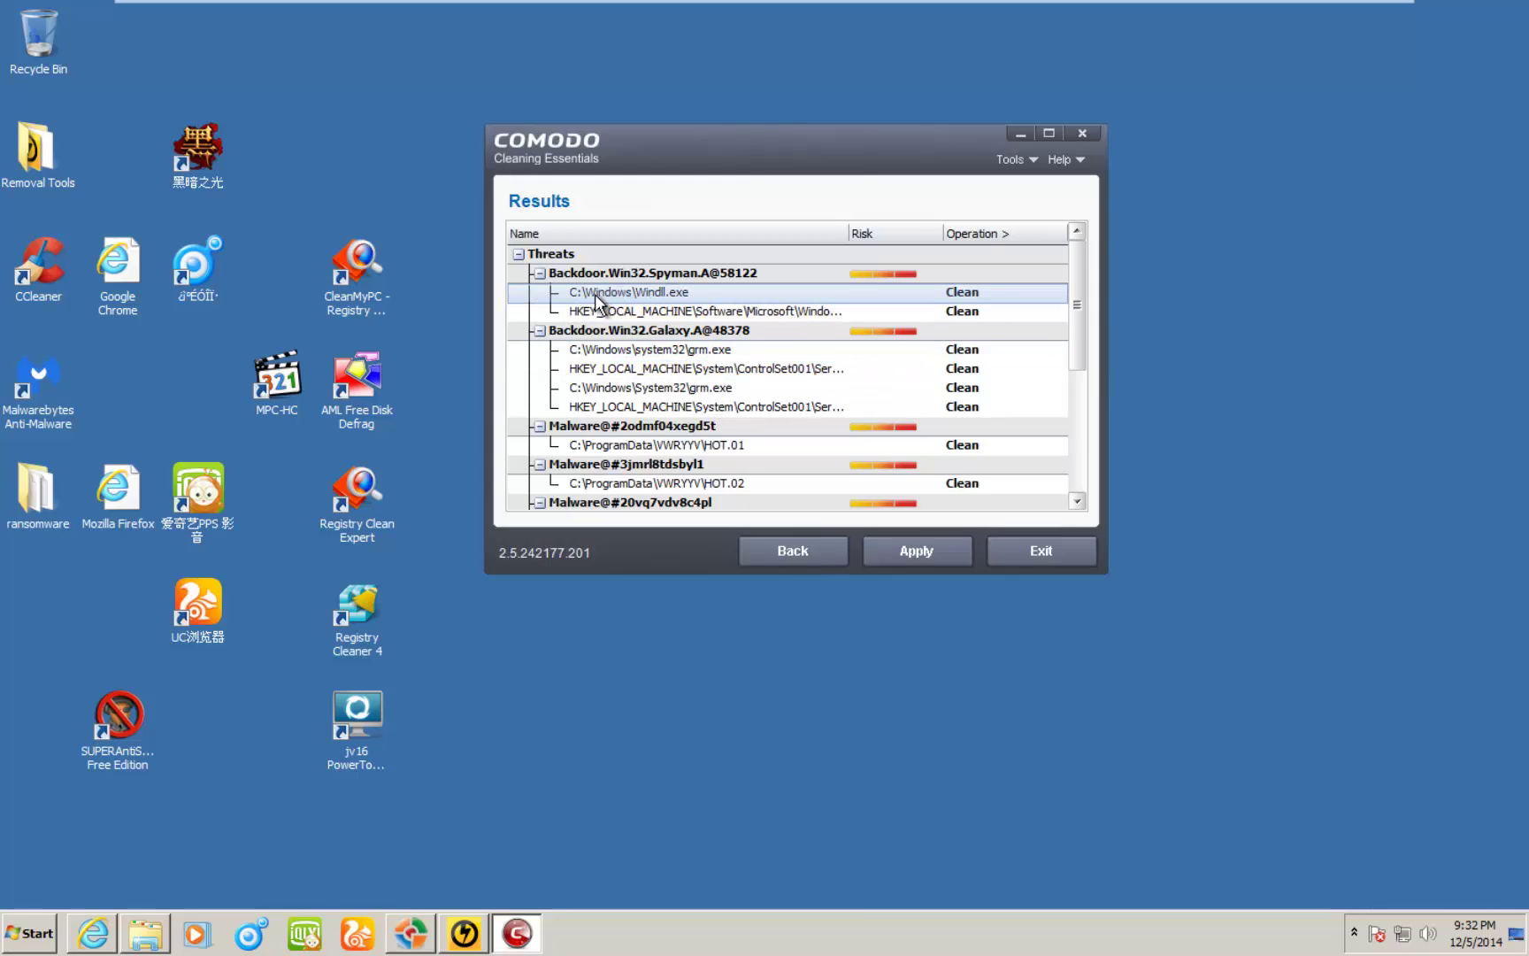
scroll(638, 363, down, 3)
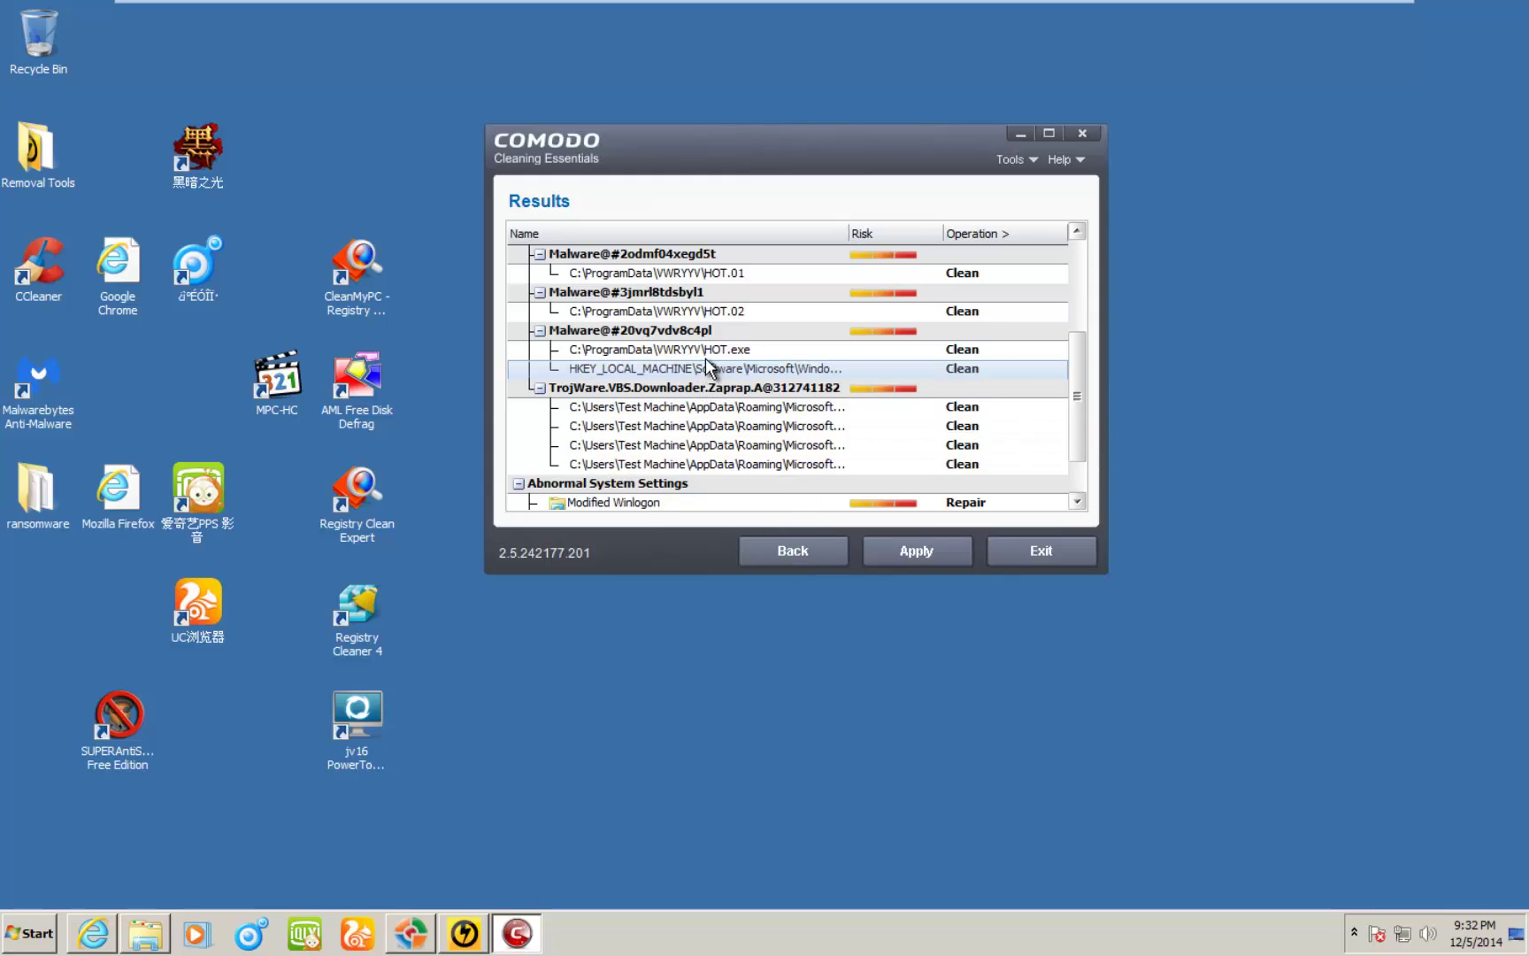
click(705, 356)
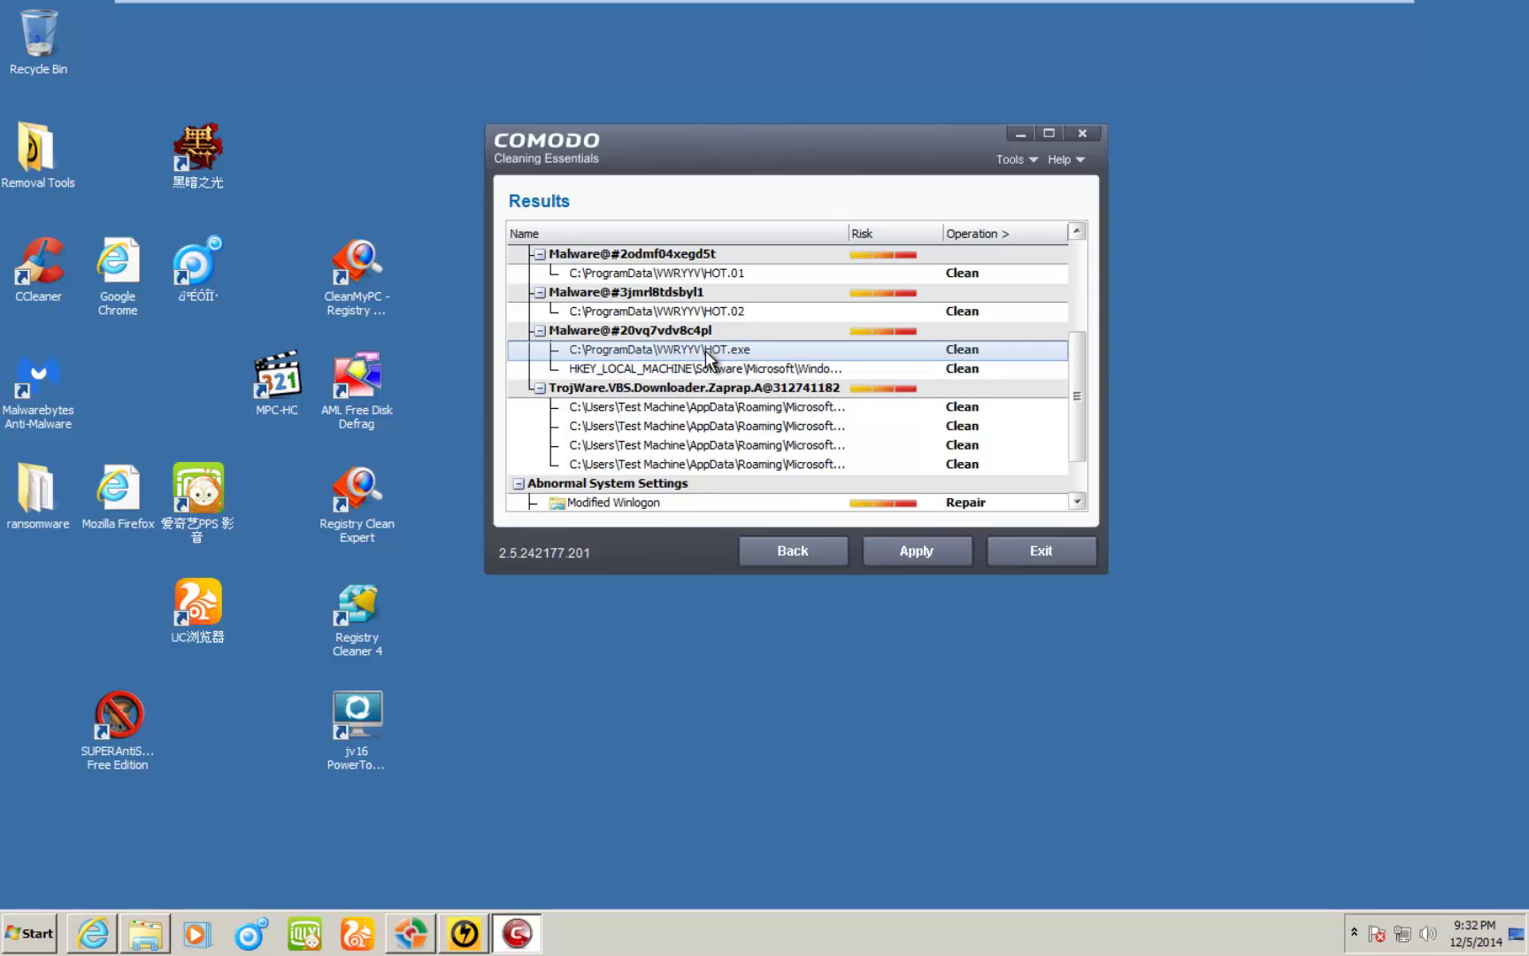
scroll(694, 357, down, 1)
click(685, 353)
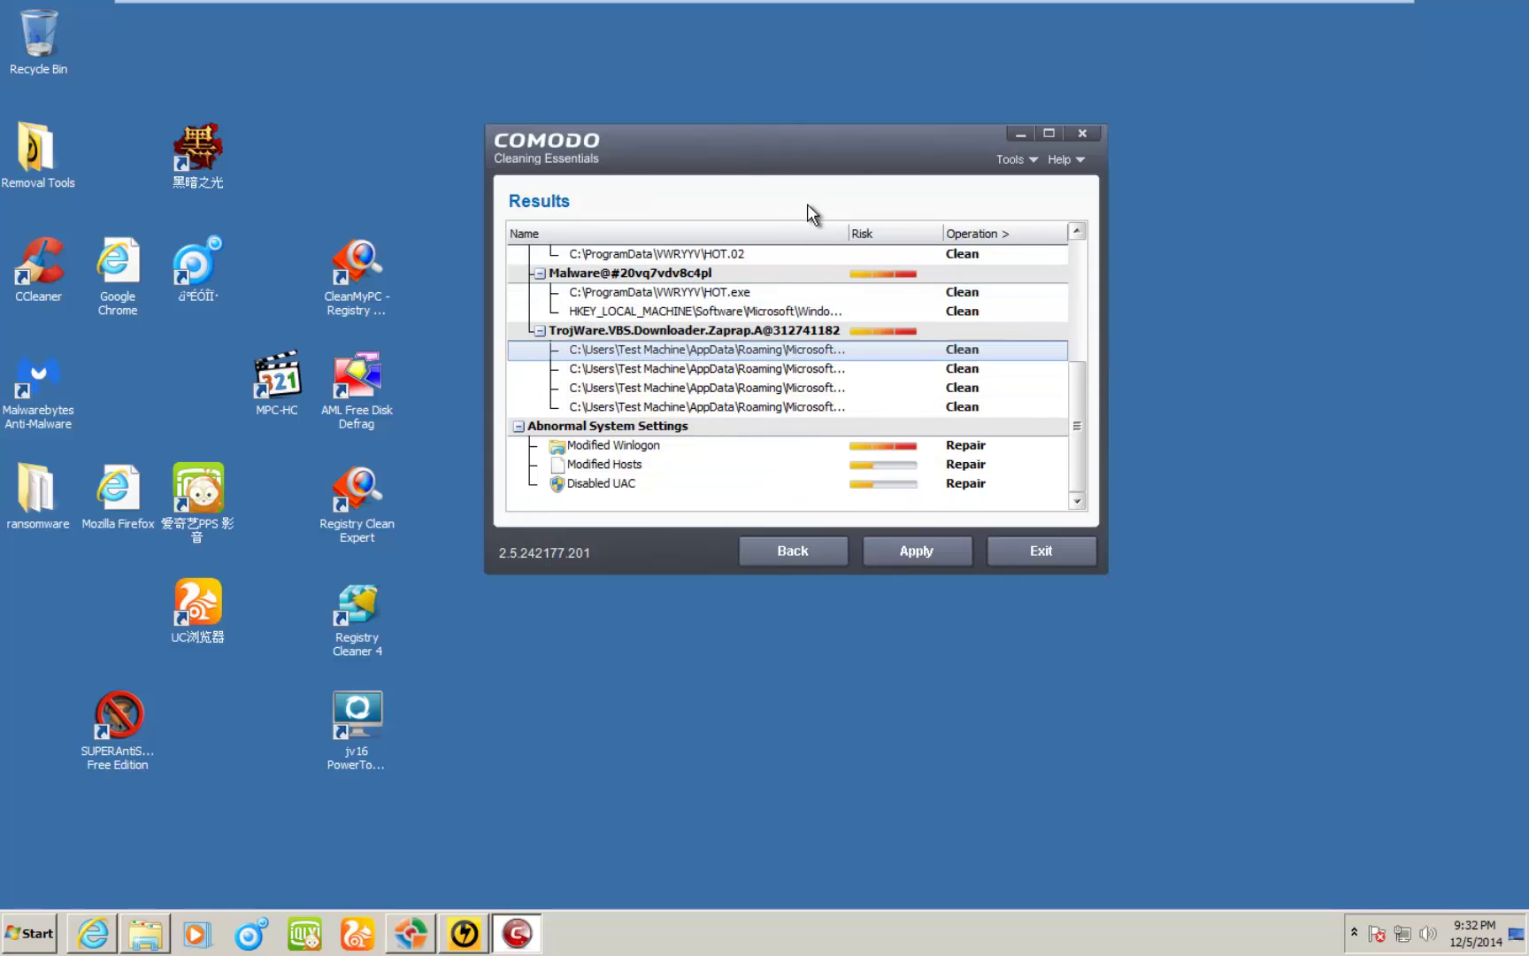
drag(850, 232, 973, 232)
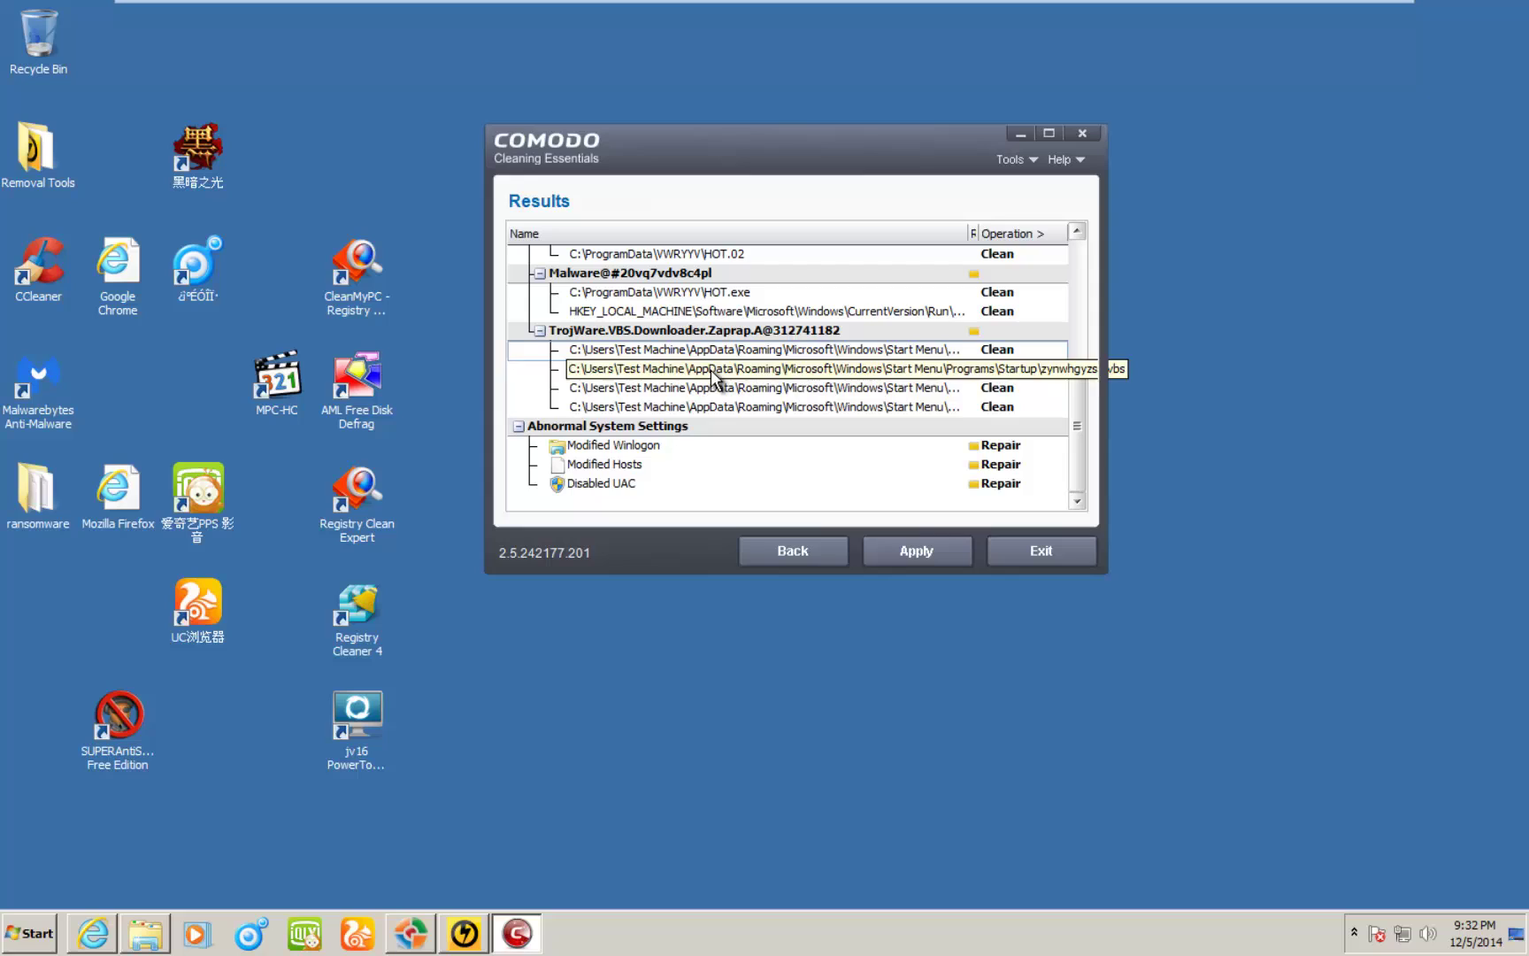
Step: Inspect the abnormal settings: Modified Winlogon, Modified Hosts and Disabled UAC
click(615, 452)
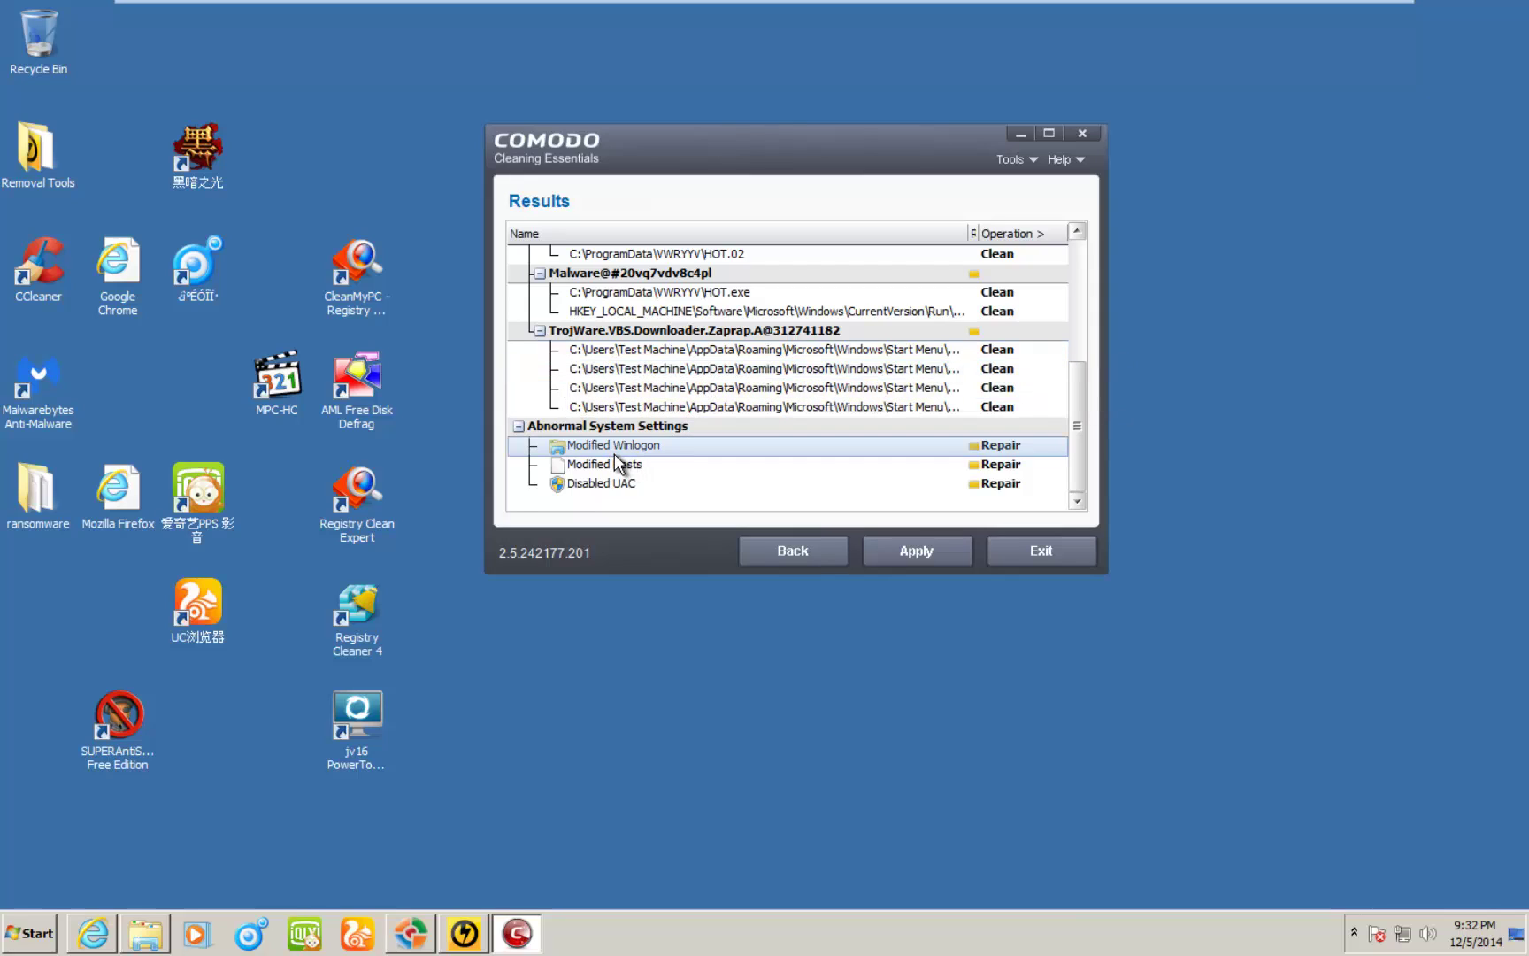
click(618, 464)
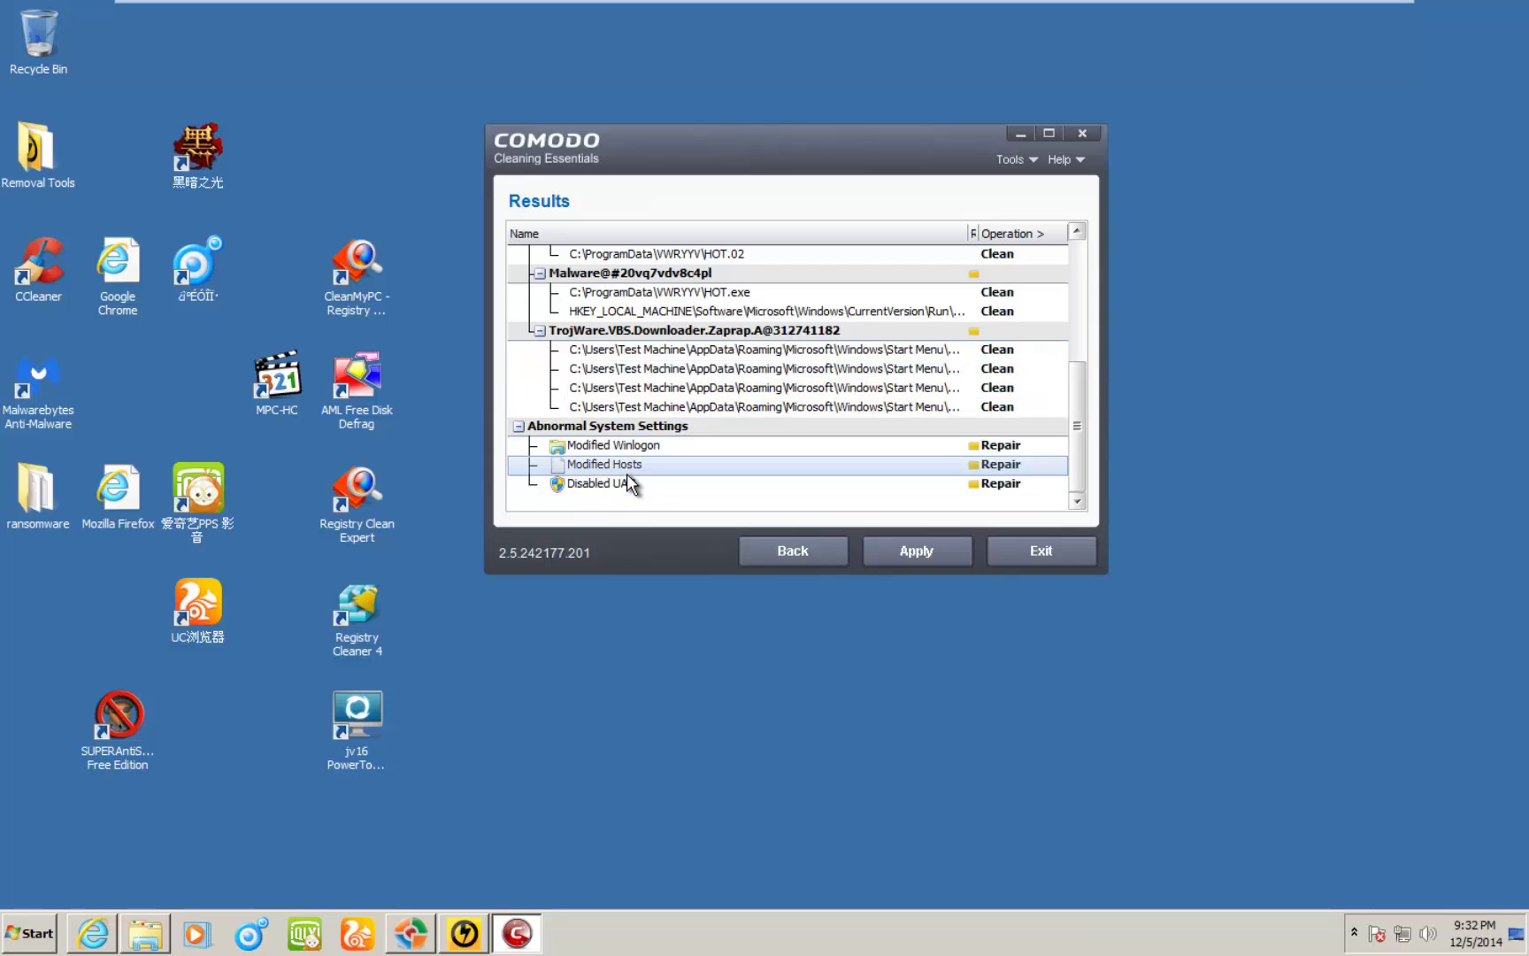
click(632, 452)
click(625, 484)
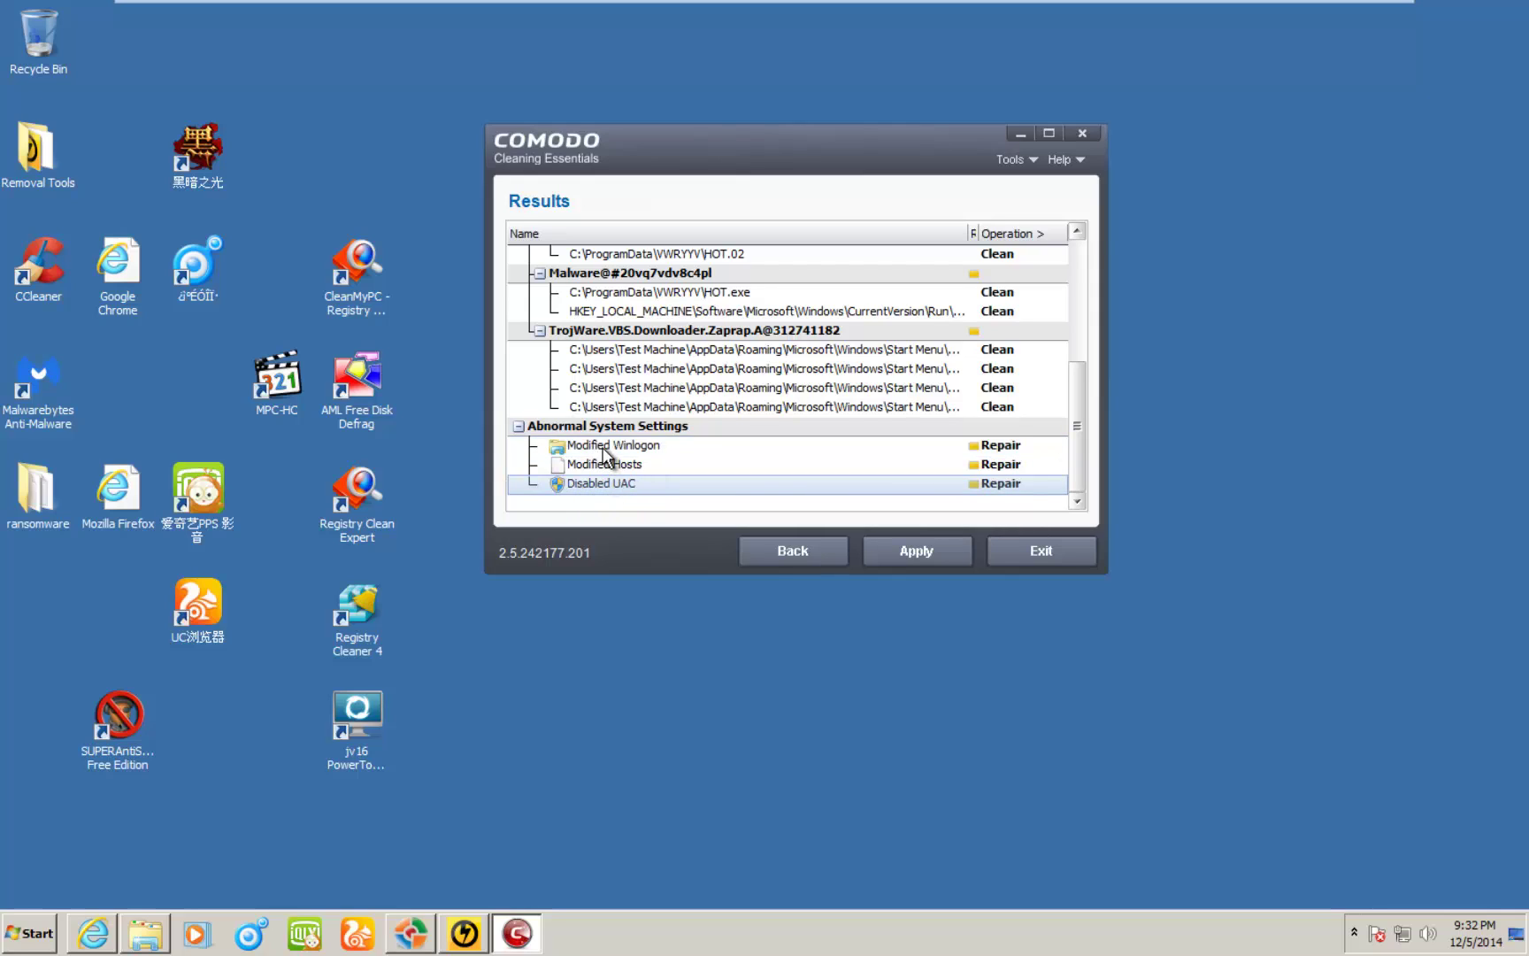
click(604, 450)
click(603, 466)
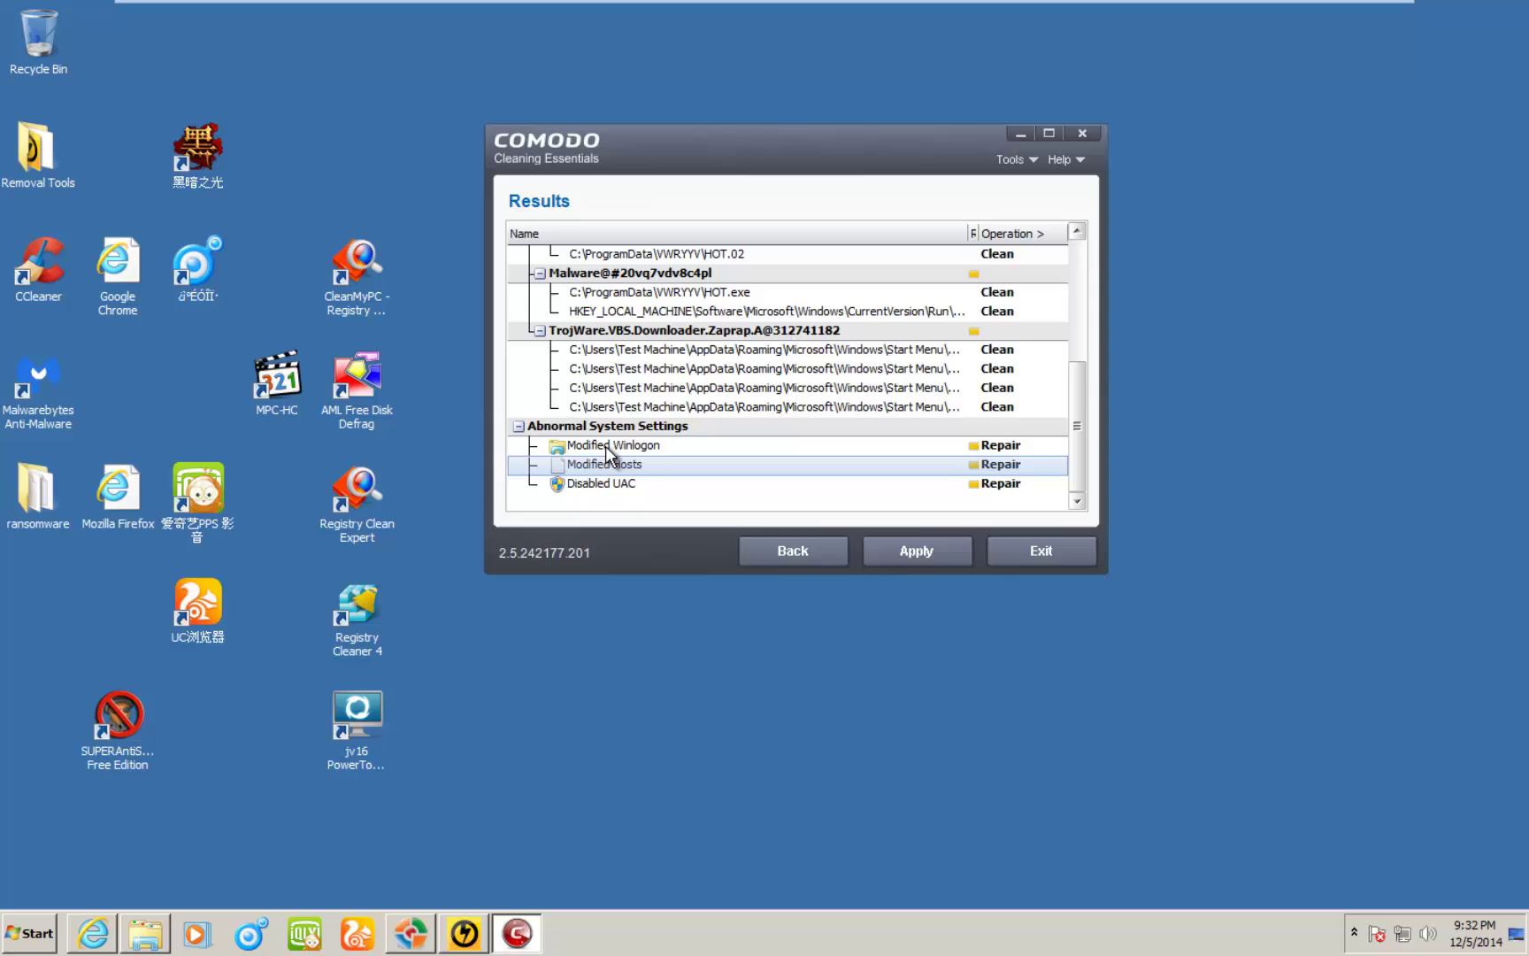
click(612, 446)
scroll(721, 380, up, 4)
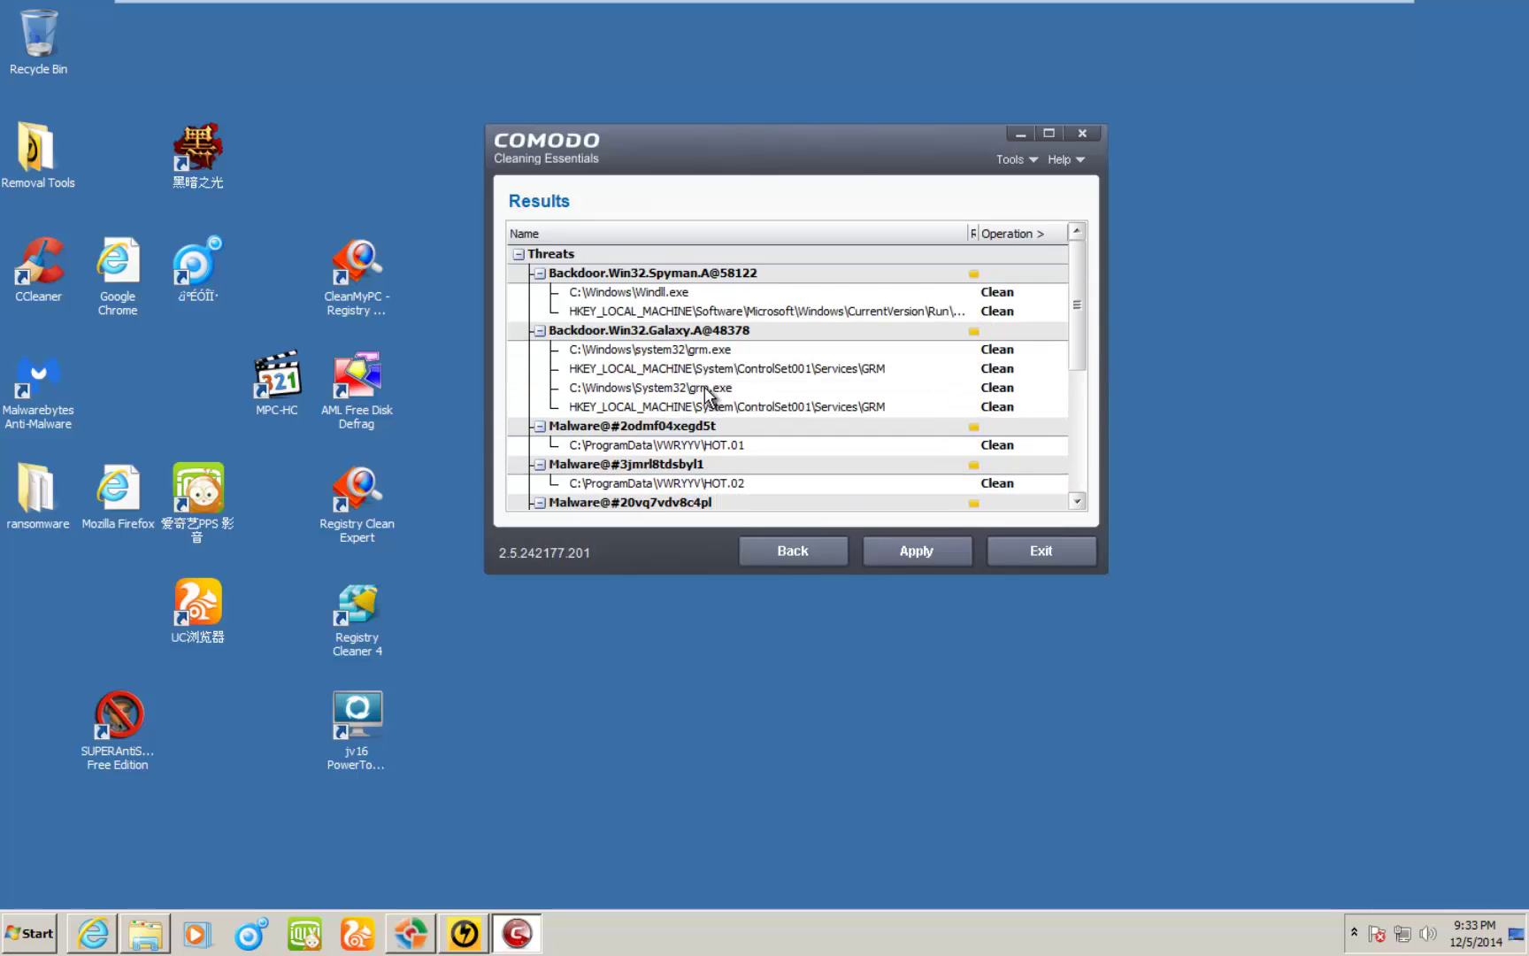
click(1082, 134)
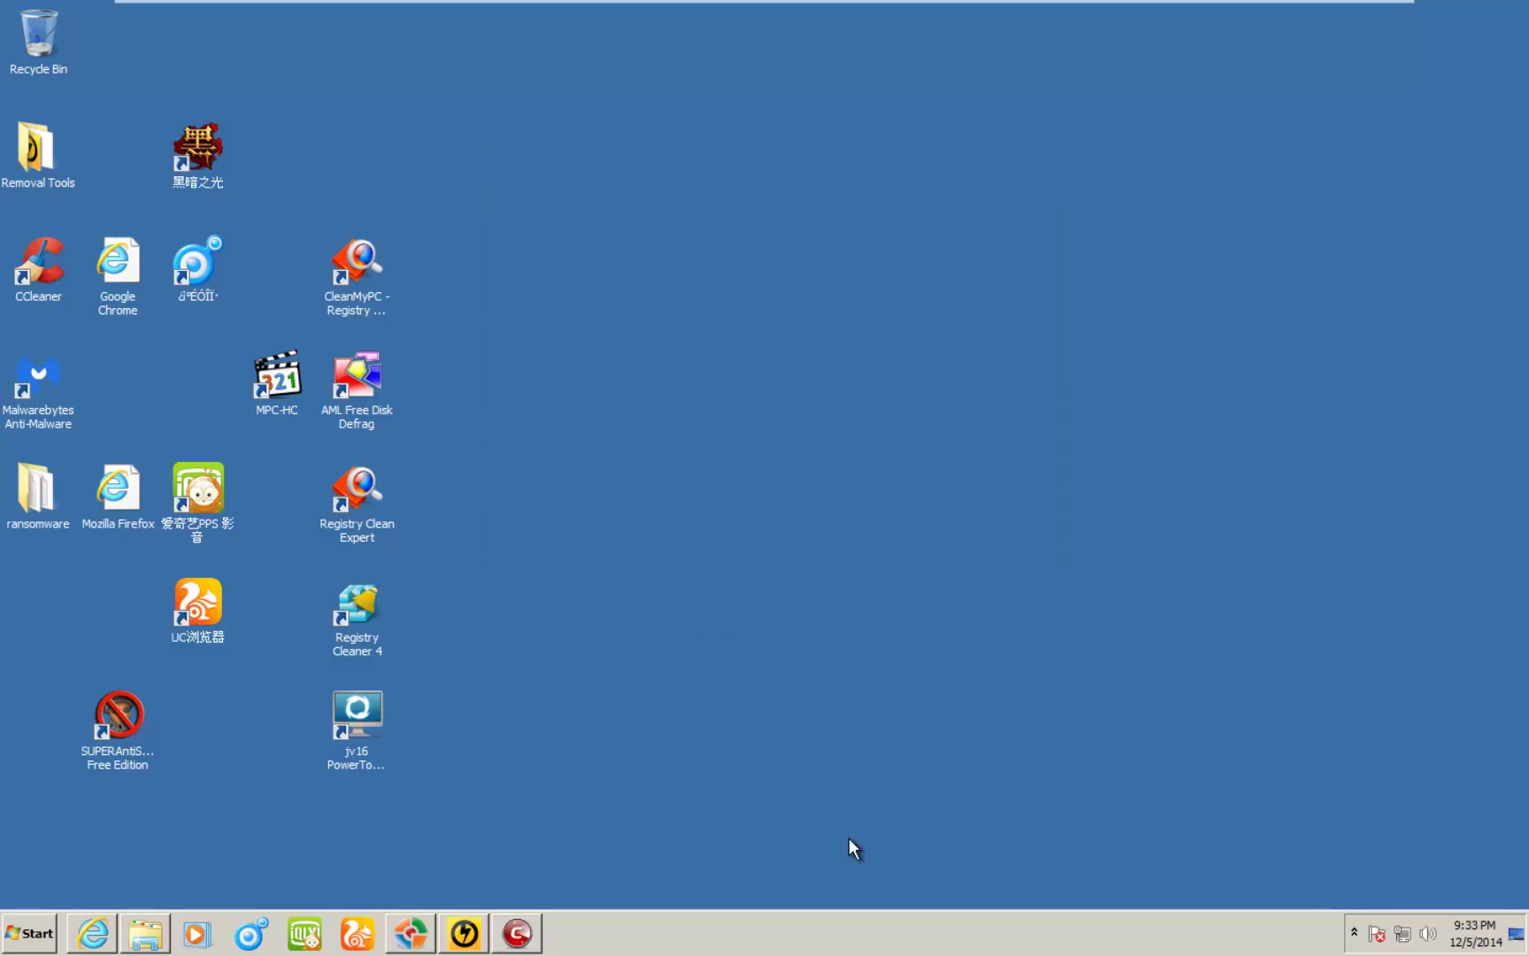
right_click(834, 934)
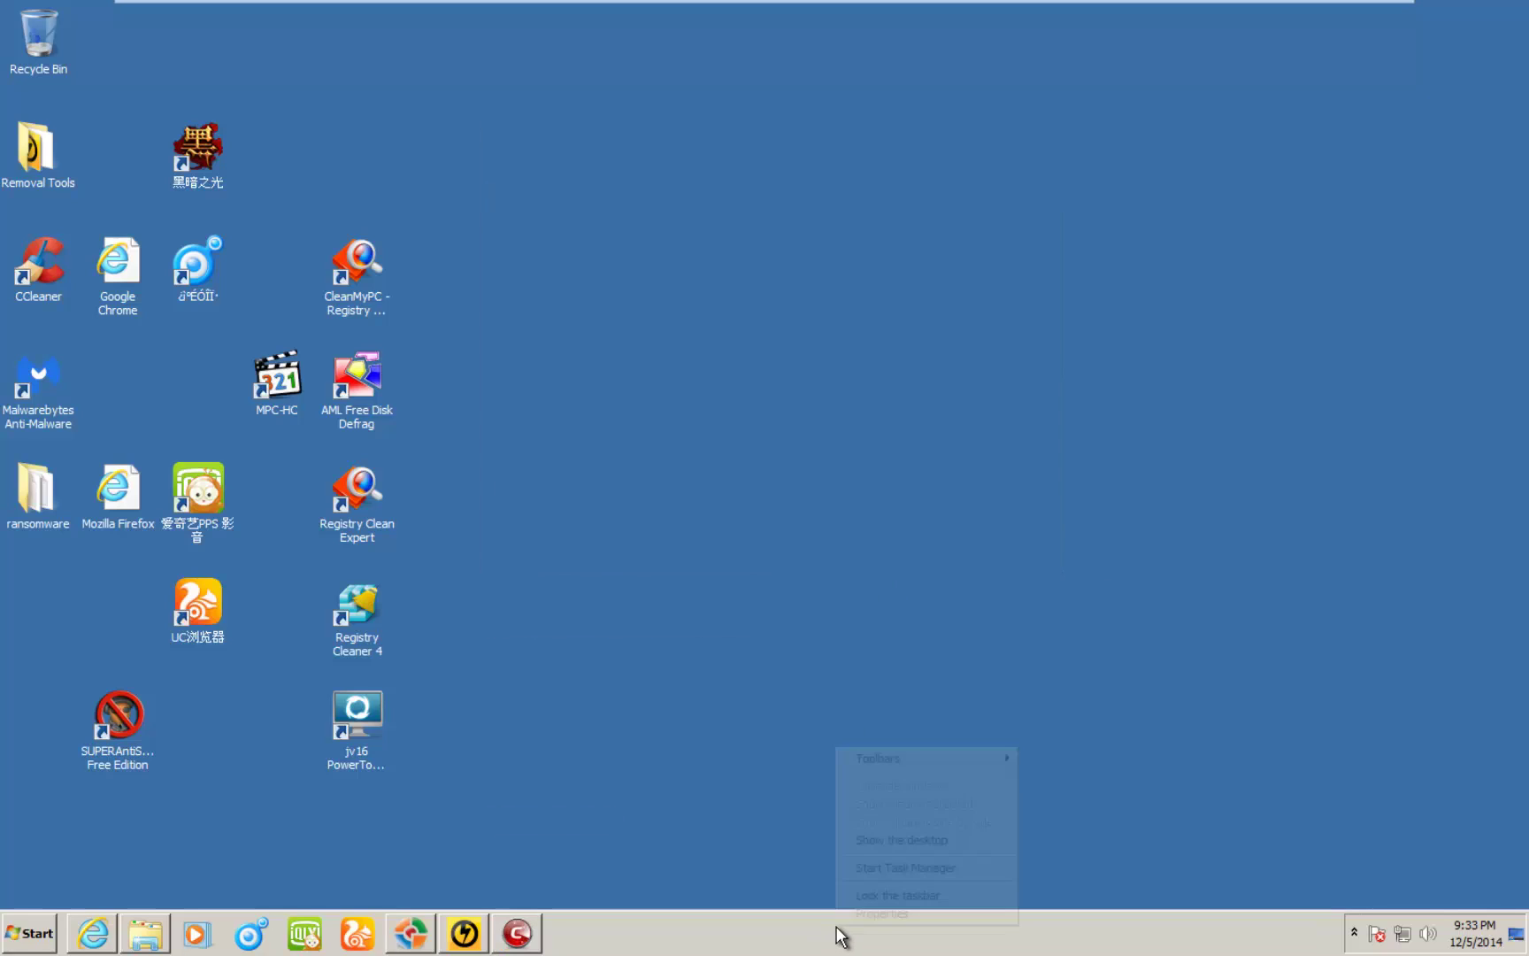
click(863, 865)
drag(148, 24, 409, 77)
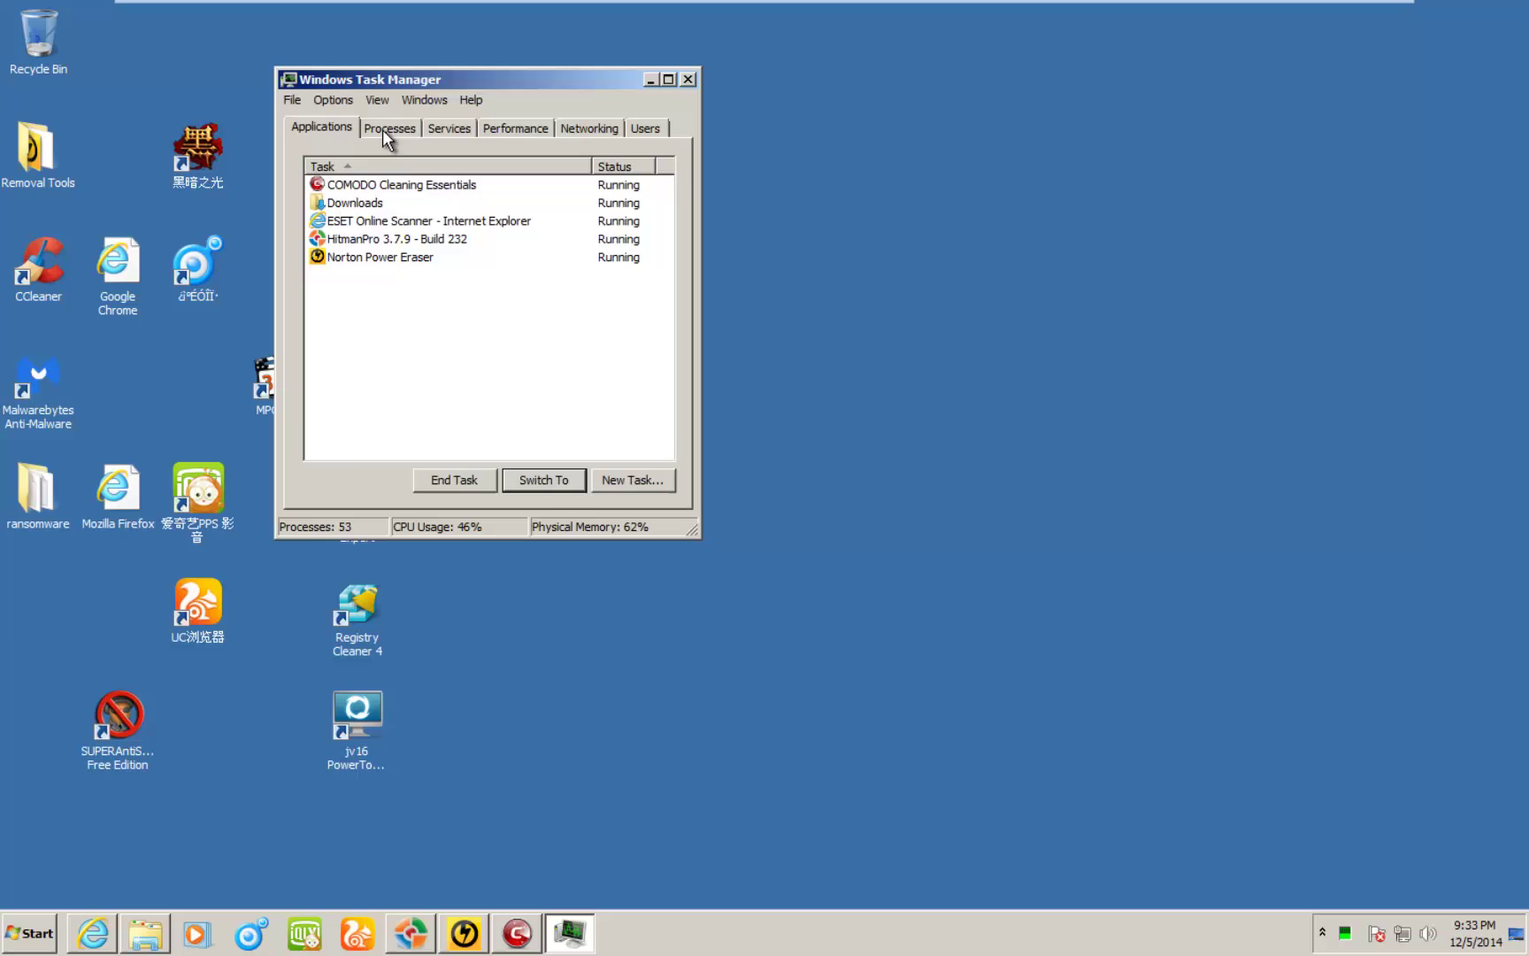
click(387, 134)
drag(695, 530, 799, 546)
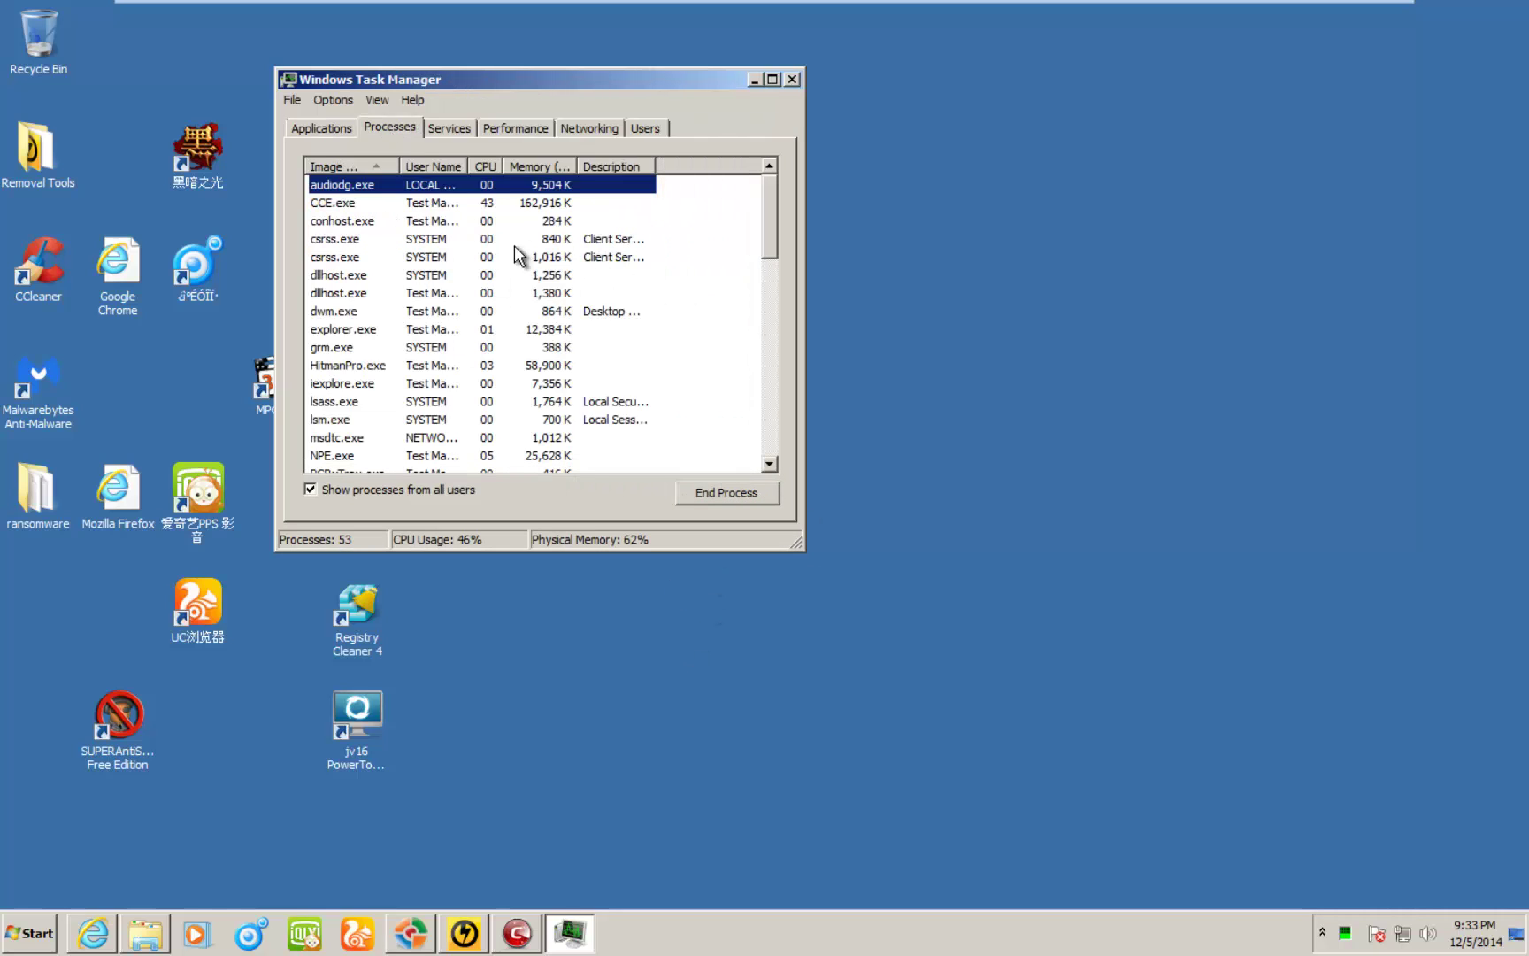
drag(399, 167, 515, 166)
scroll(398, 293, down, 2)
scroll(389, 320, down, 9)
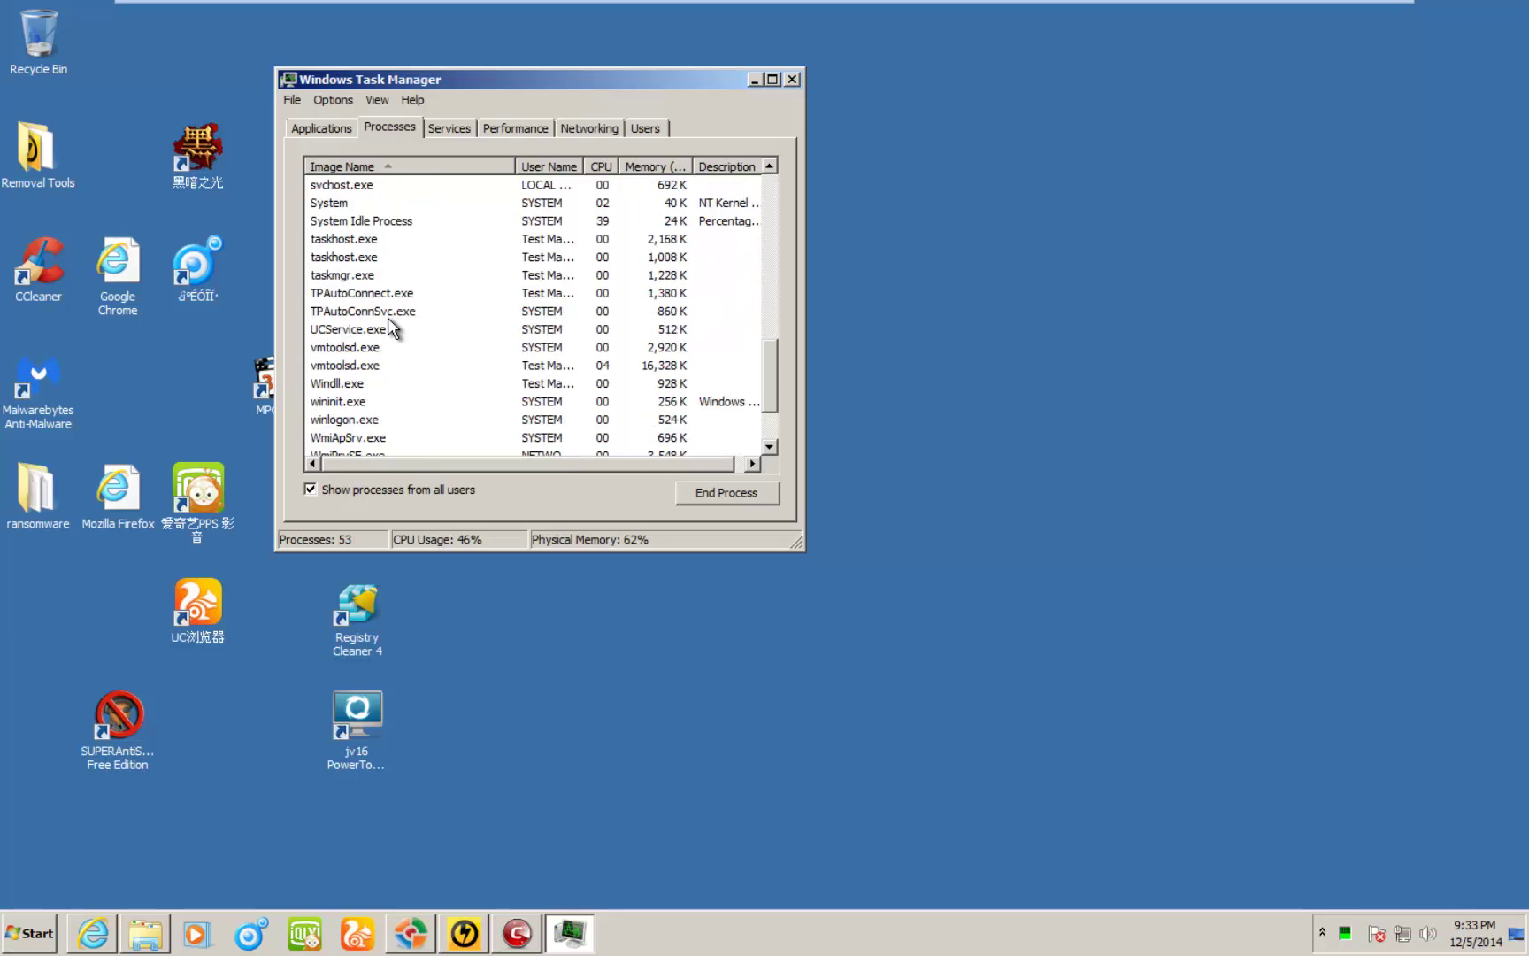
scroll(389, 320, down, 1)
scroll(386, 376, up, 10)
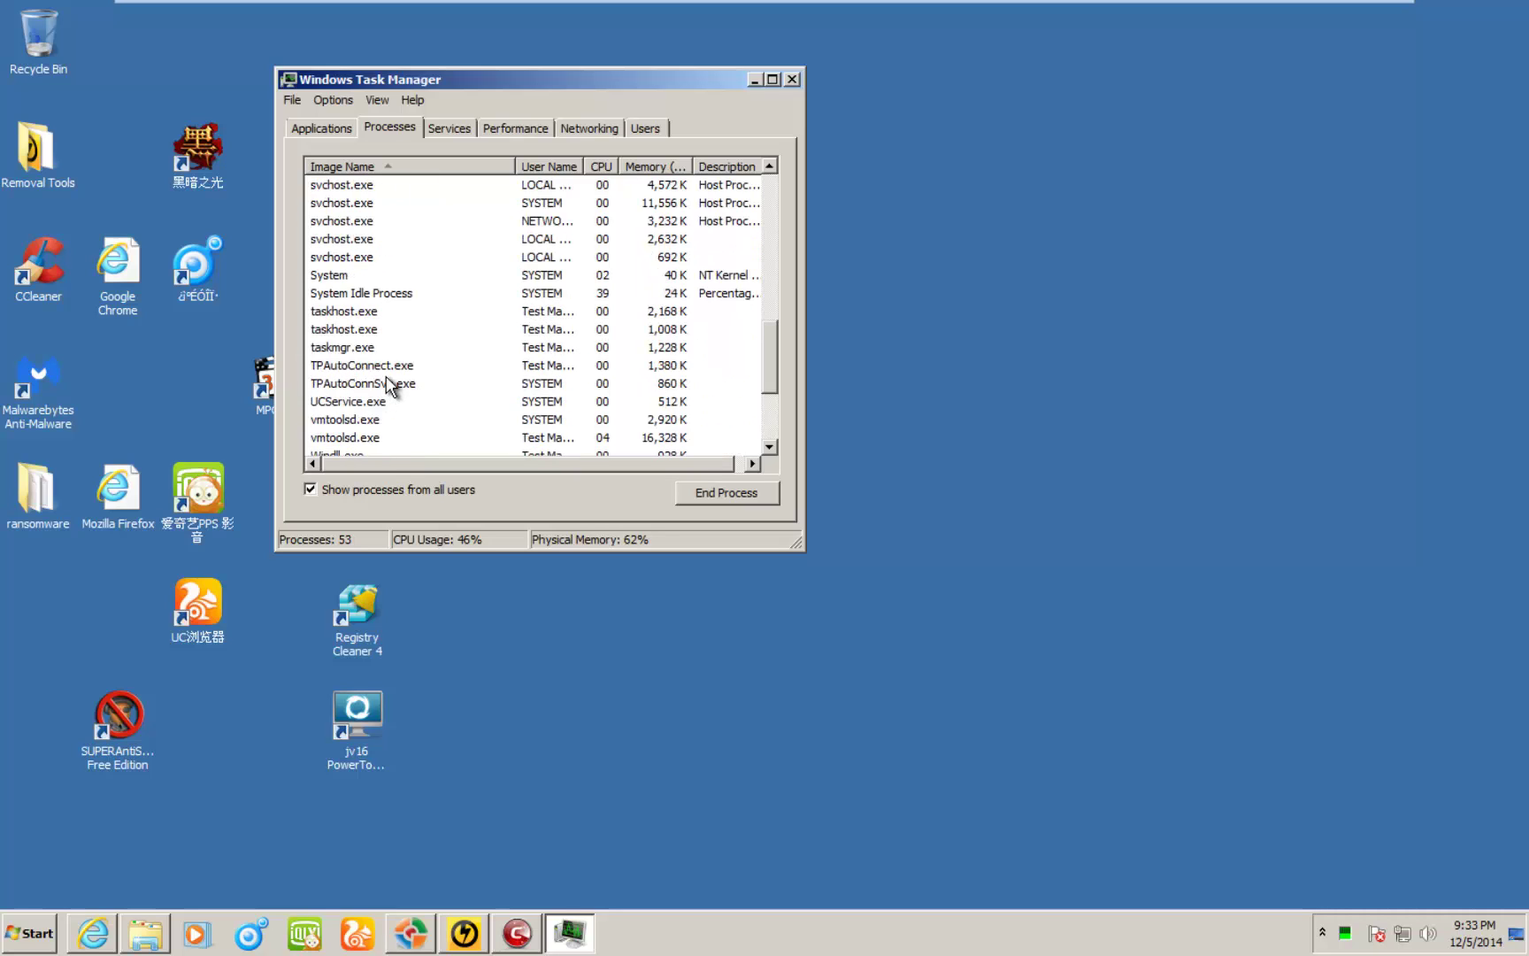
key(Home)
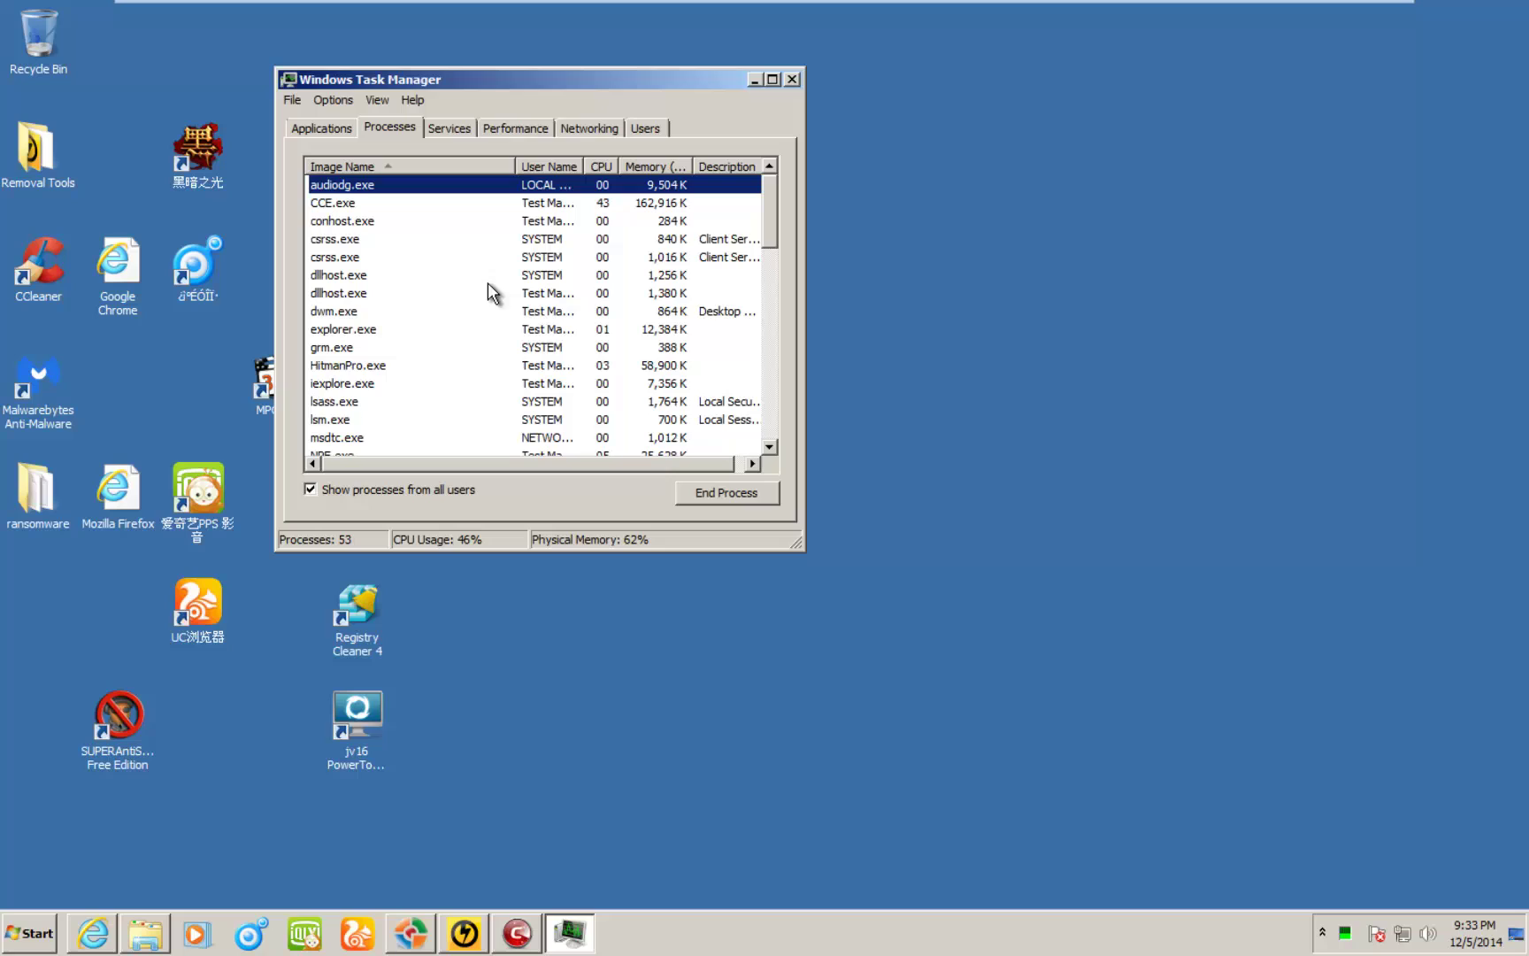
Step: Close Task Manager and launch msconfig from the system search
click(792, 80)
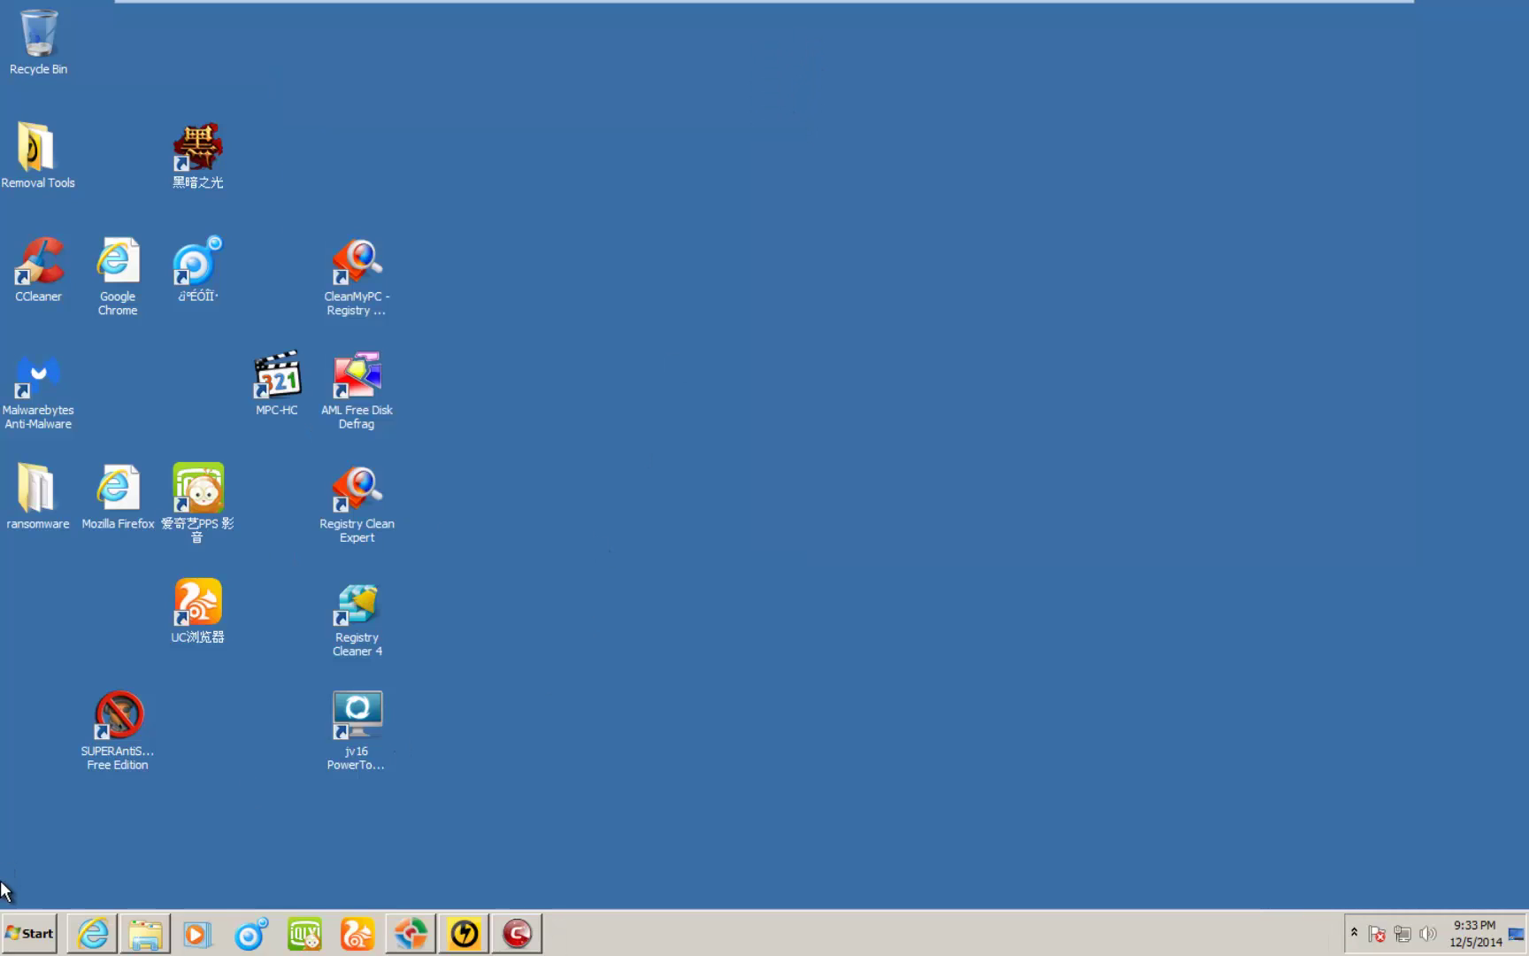
click(15, 932)
text(msconfig)
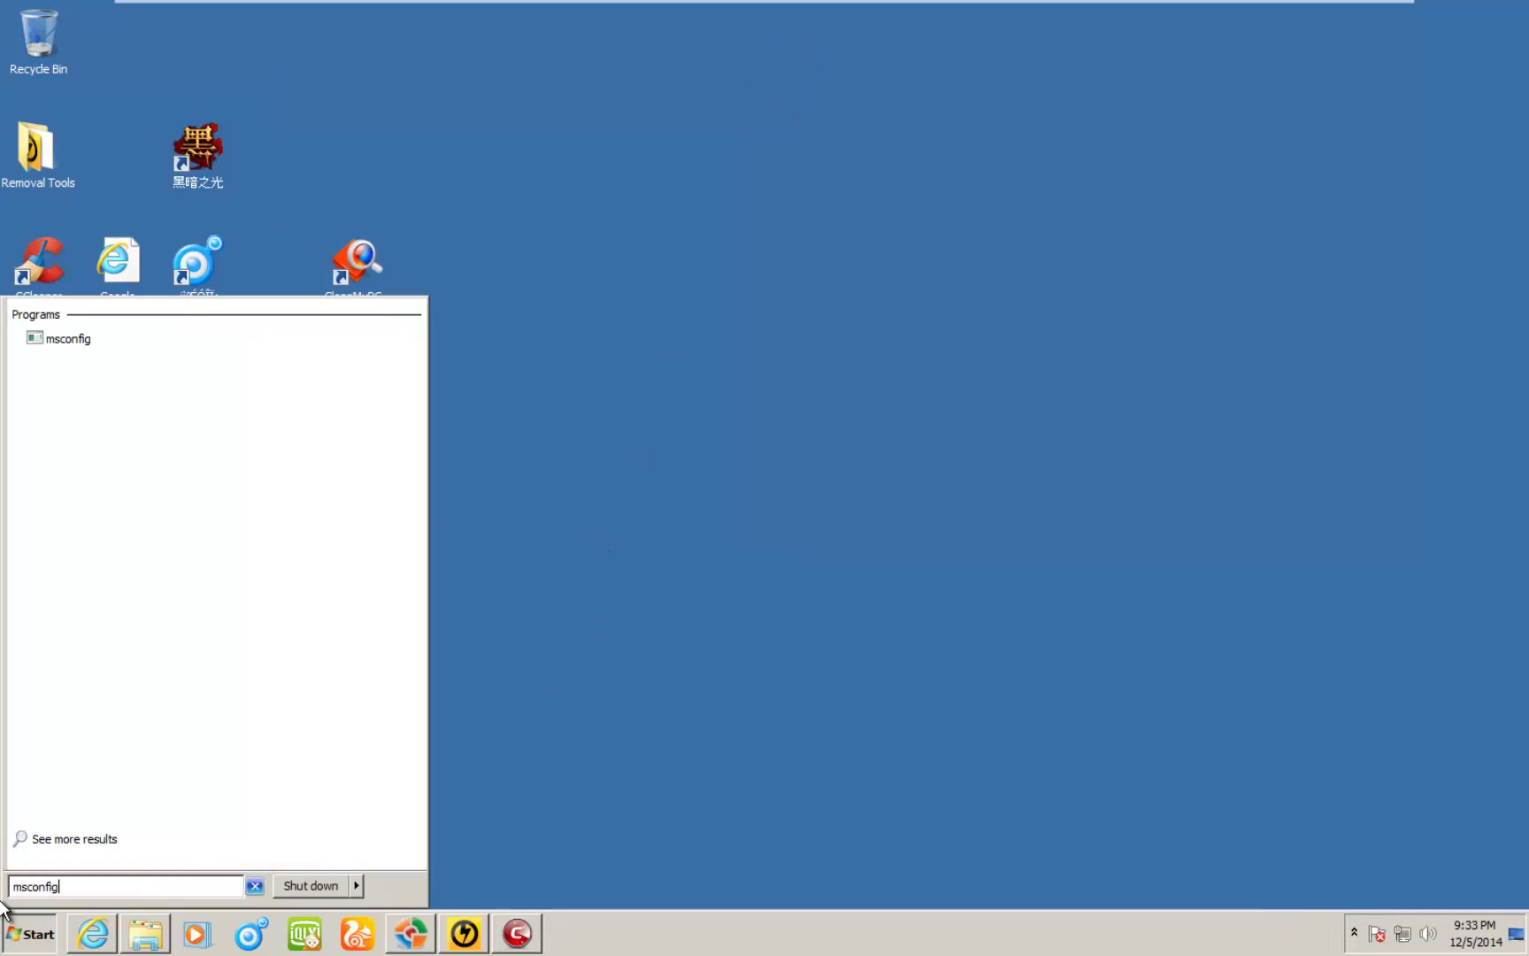
key(Return)
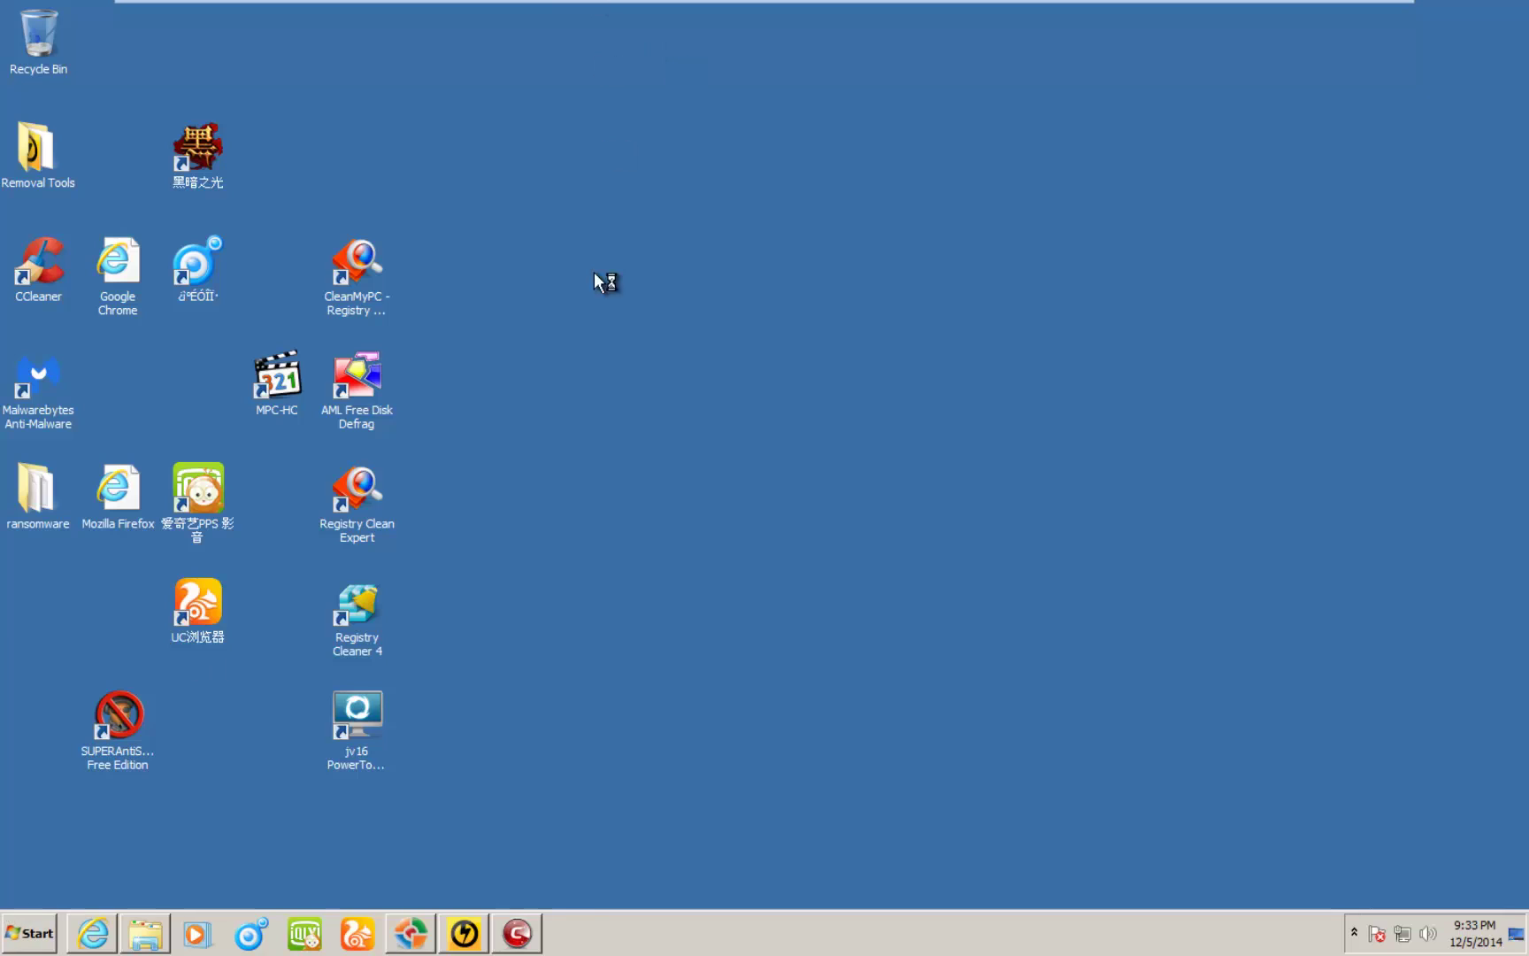
Step: Show the Startup tab and scroll through its enabled entries such as uuqajer and dllMem
drag(586, 255, 558, 155)
click(598, 189)
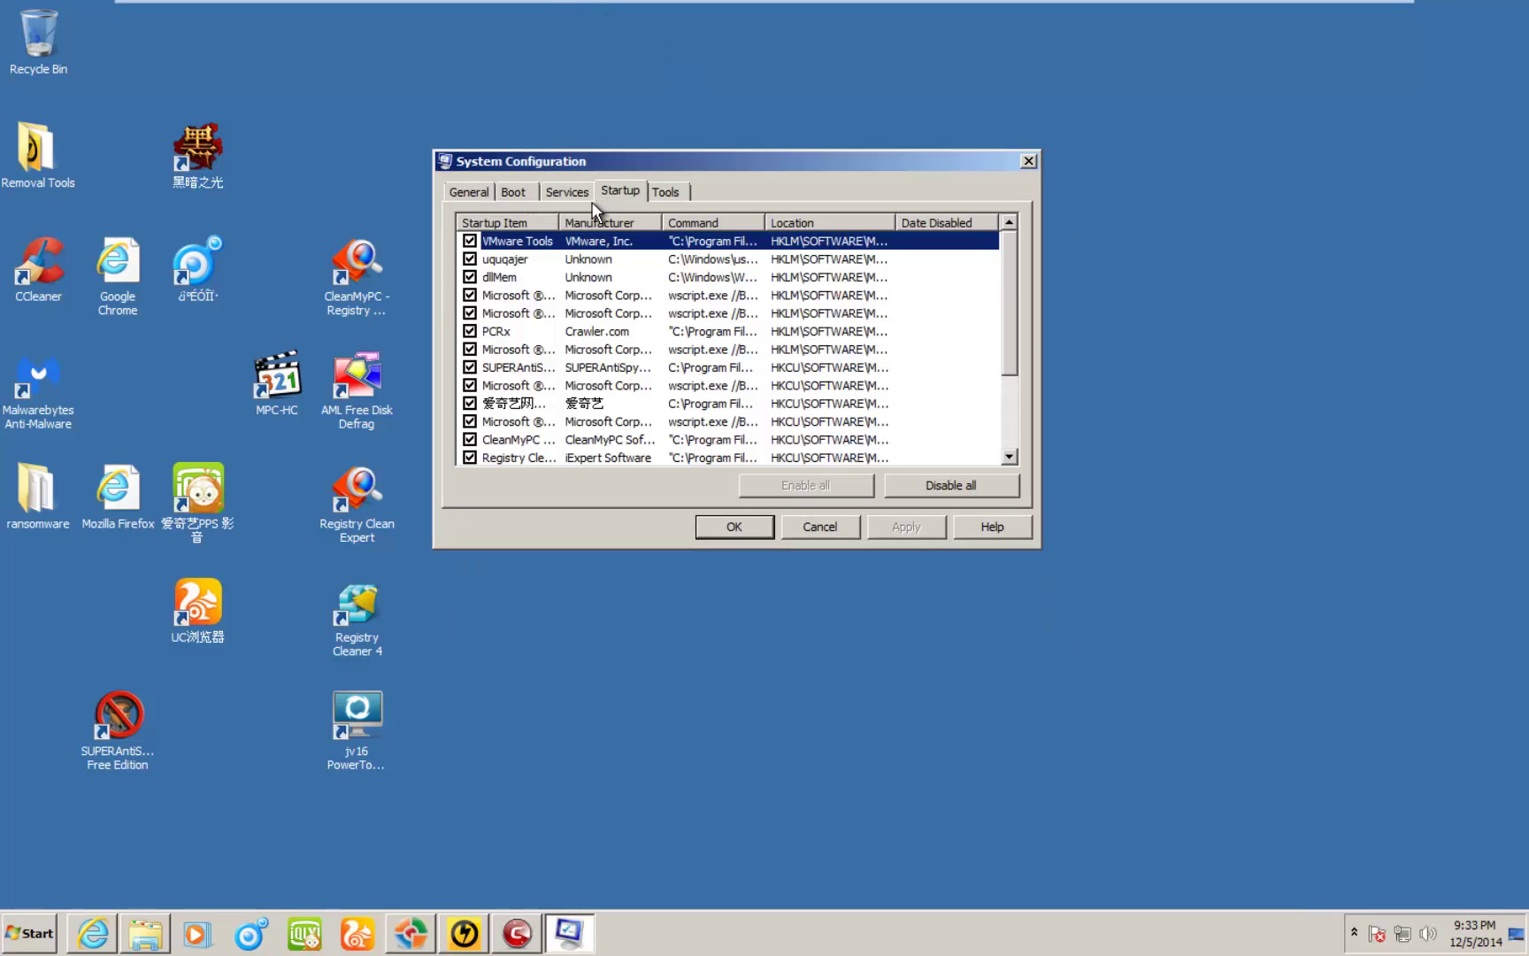
scroll(513, 347, down, 1)
click(524, 344)
scroll(530, 334, down, 1)
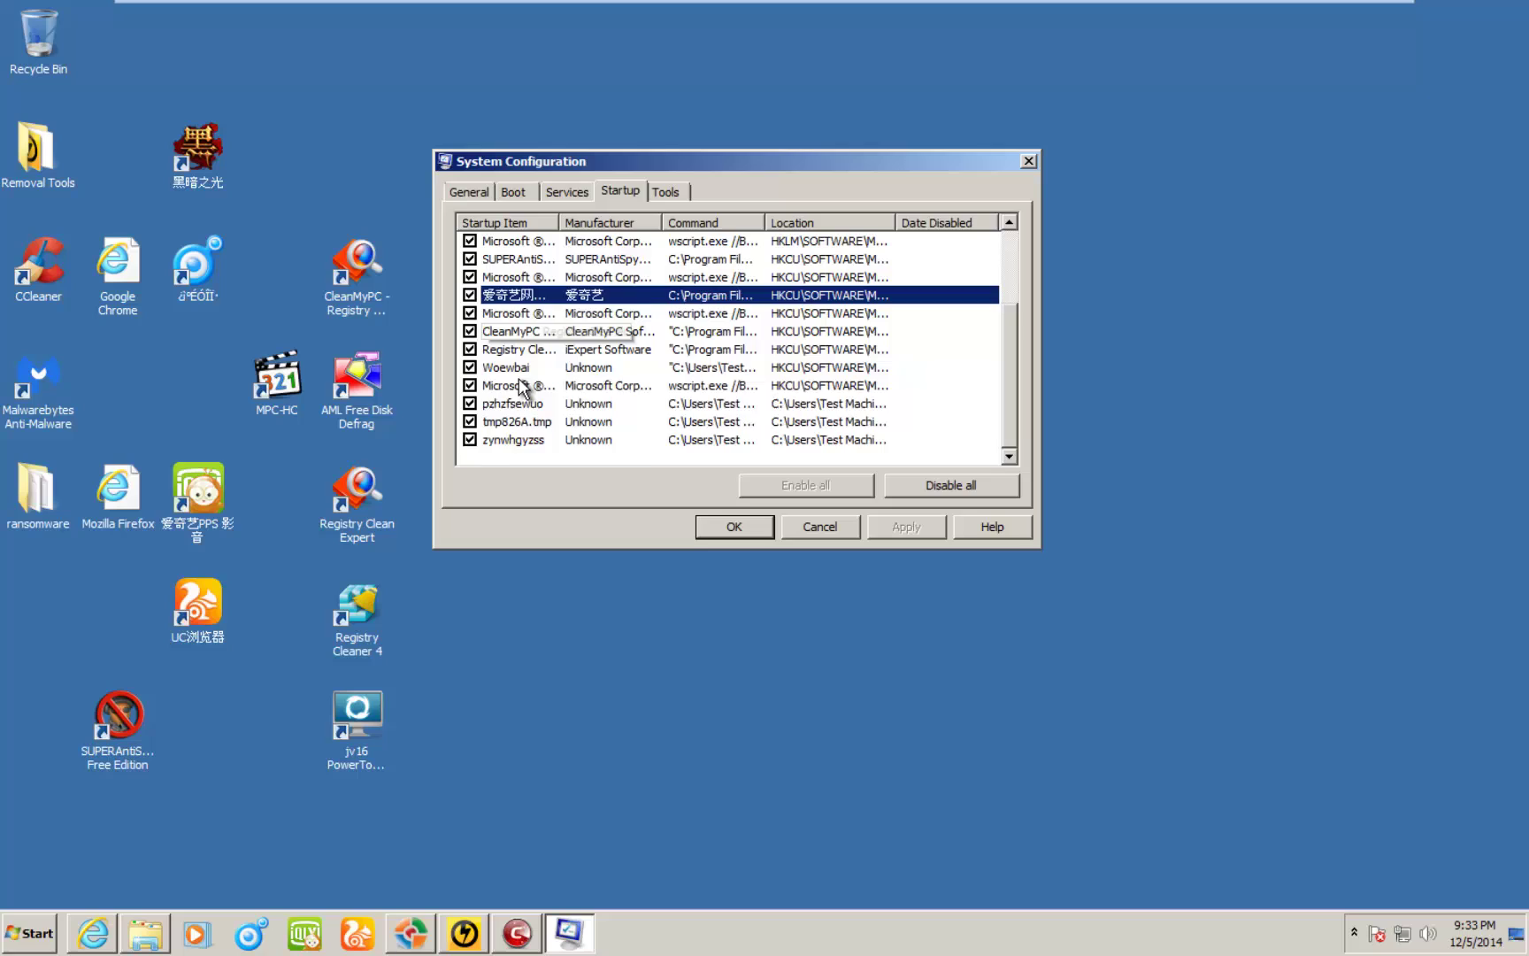
scroll(519, 378, up, 2)
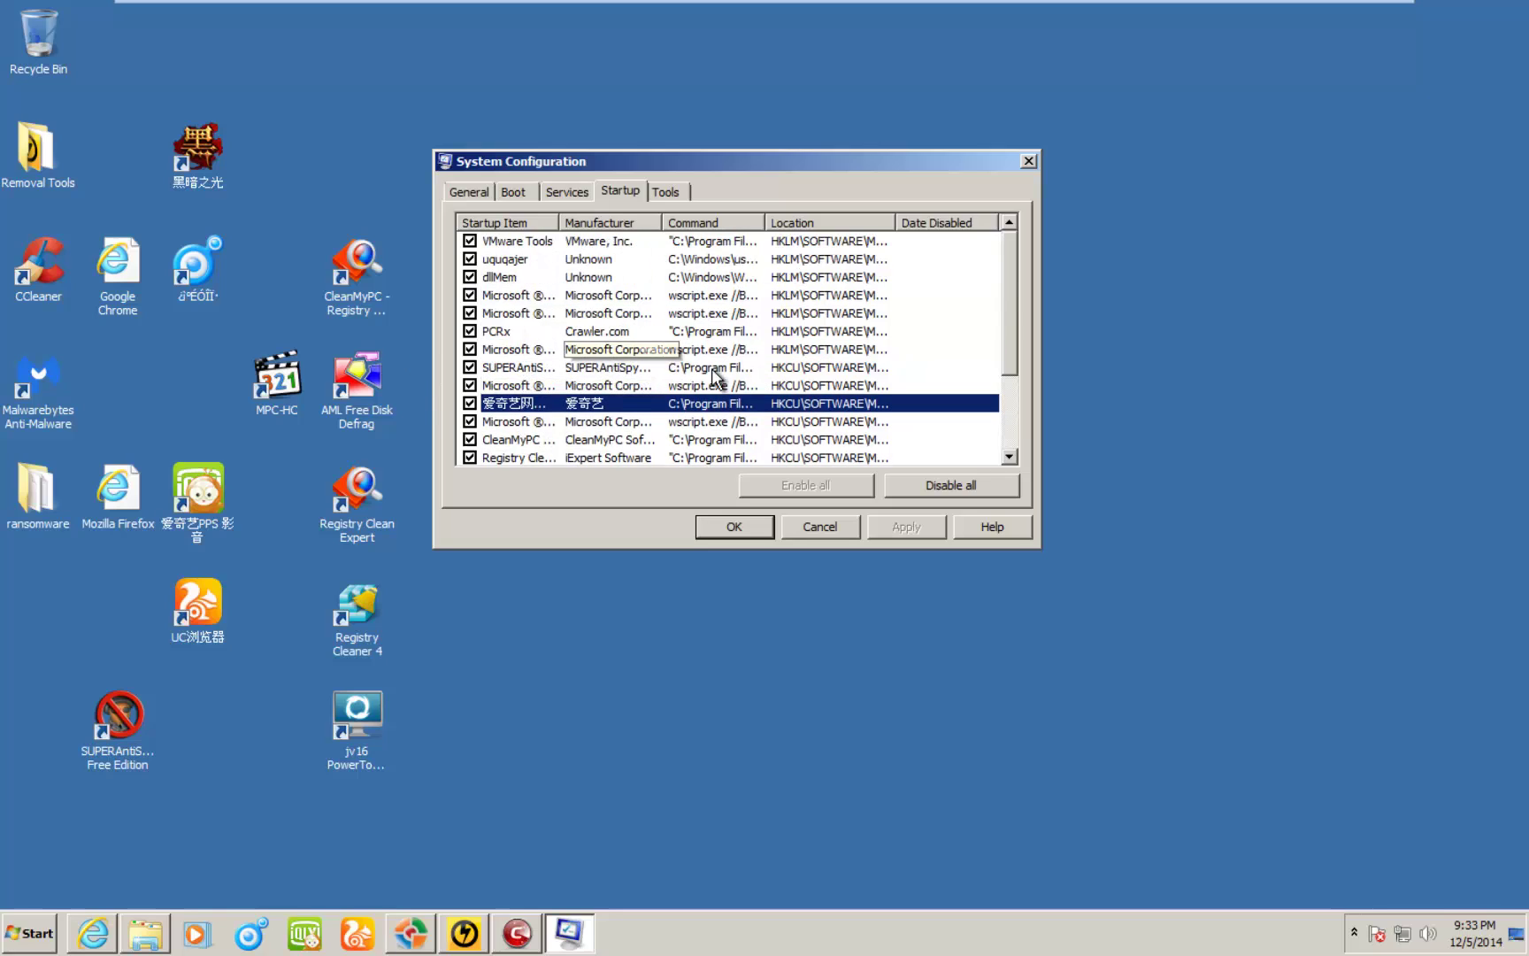
Step: Close System Configuration, scroll through Norton Power Eraser's Bad-flagged scan results, then minimize Norton
click(1029, 161)
click(465, 933)
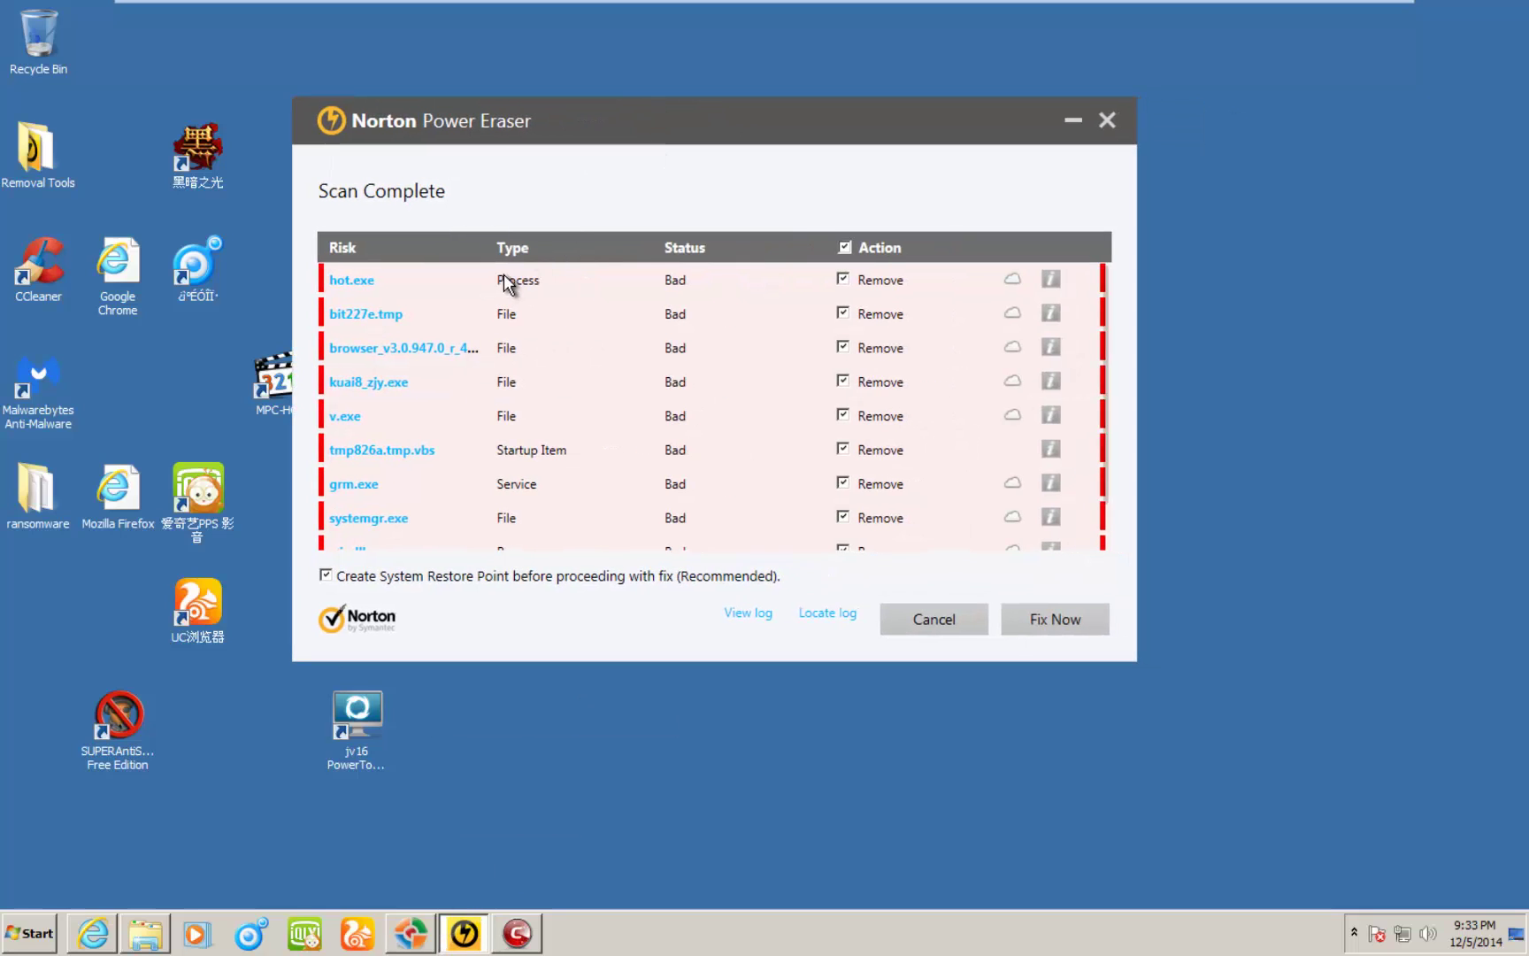
scroll(531, 309, down, 2)
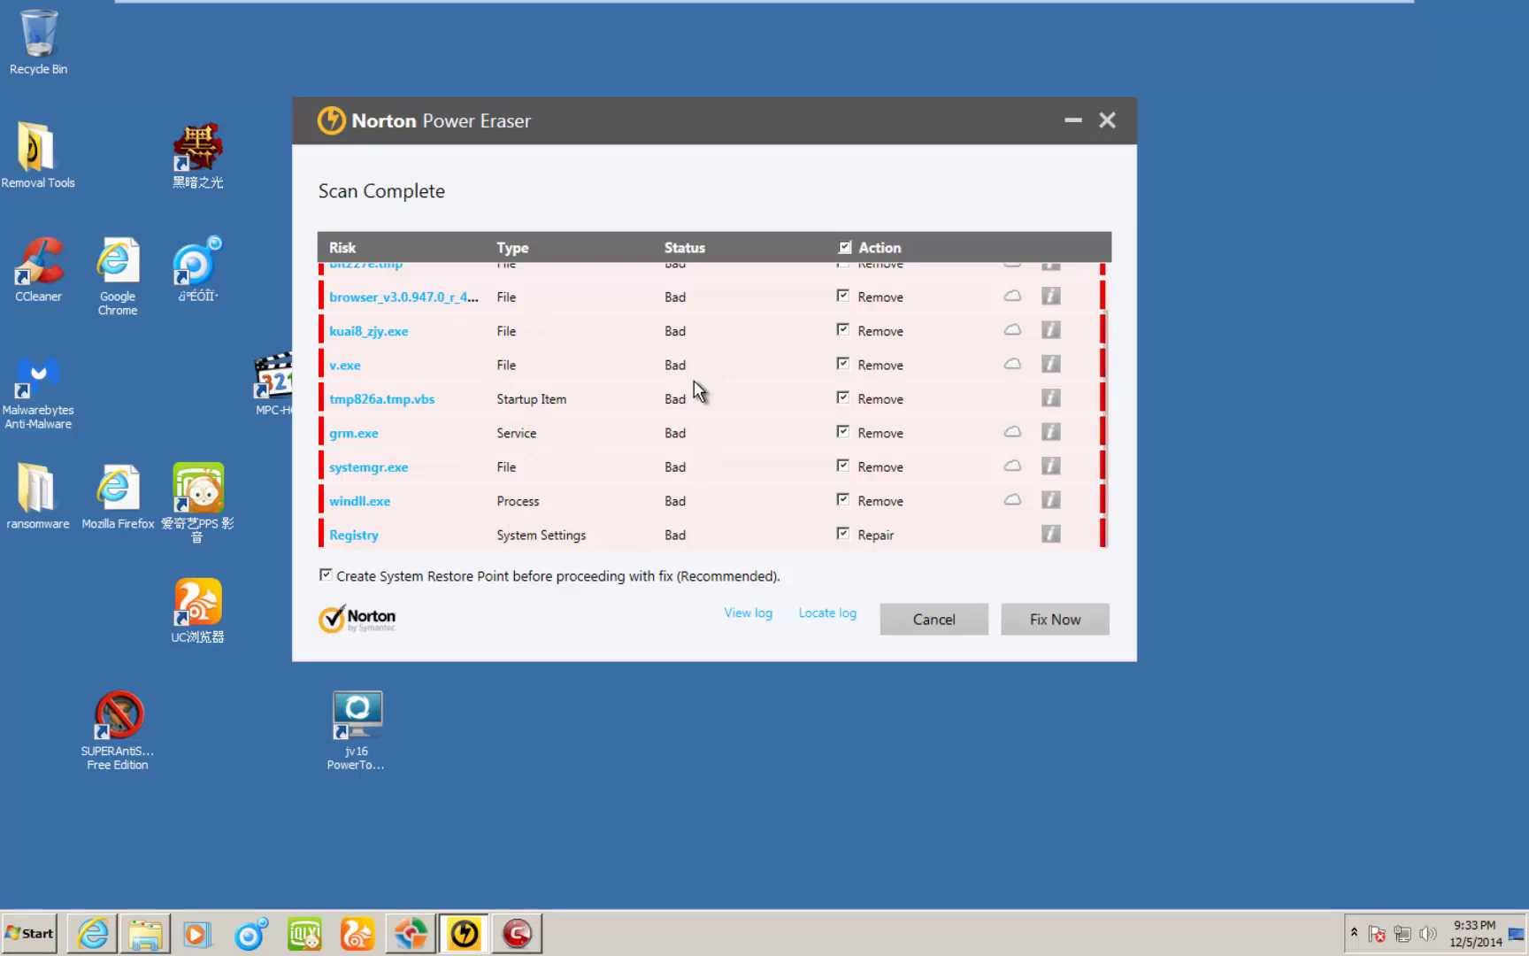
scroll(693, 394, up, 2)
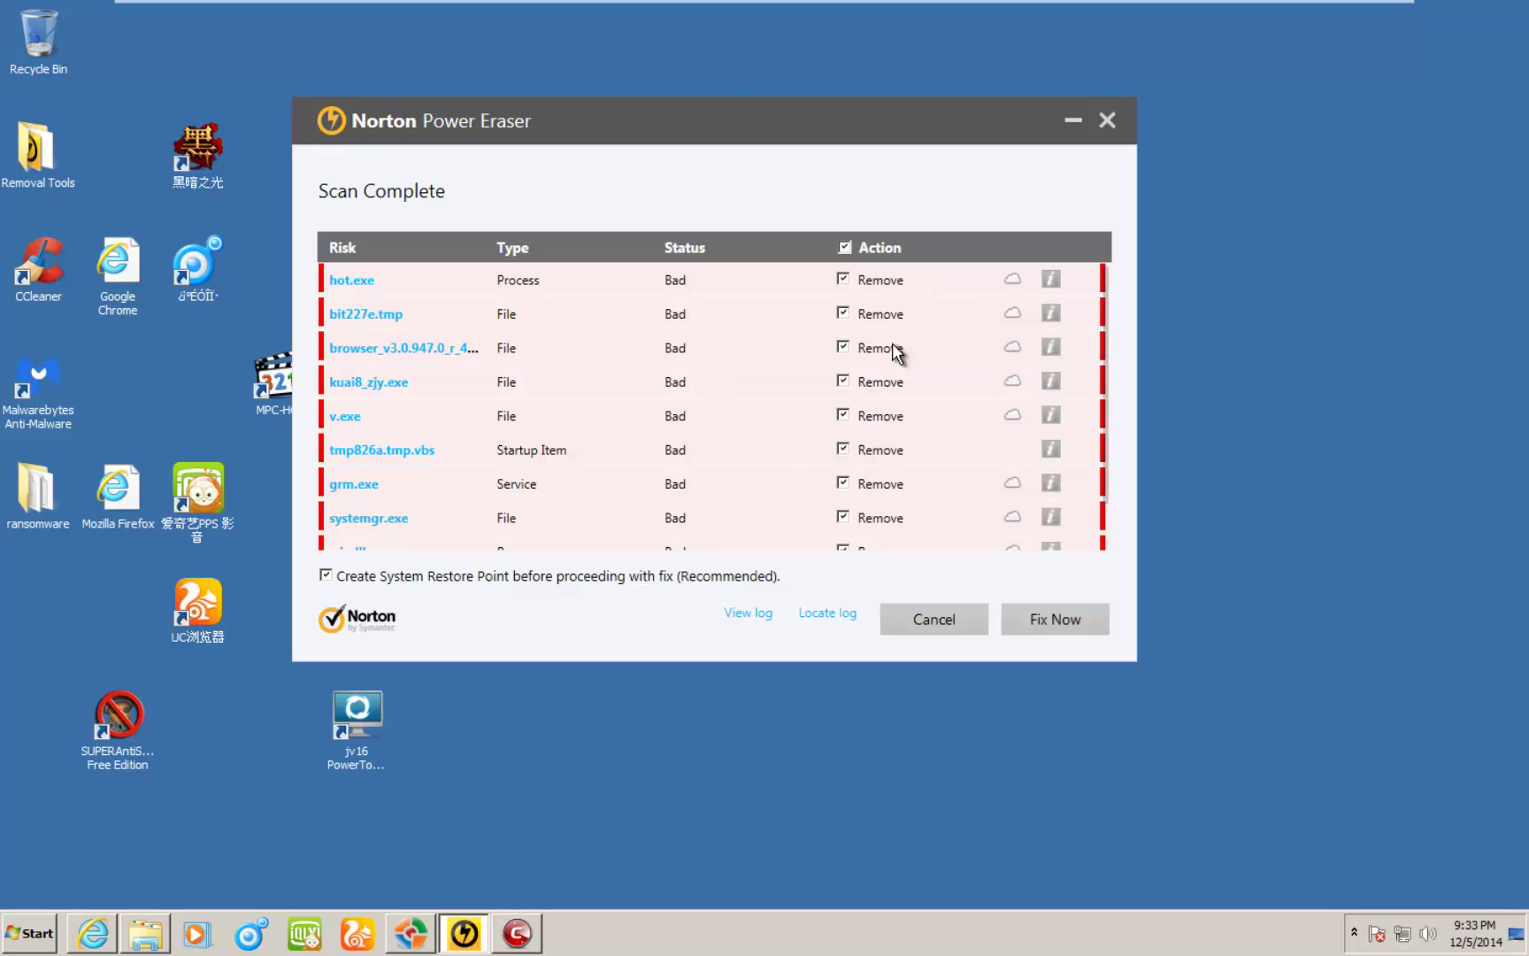
scroll(897, 354, down, 2)
scroll(849, 372, up, 2)
scroll(814, 452, down, 2)
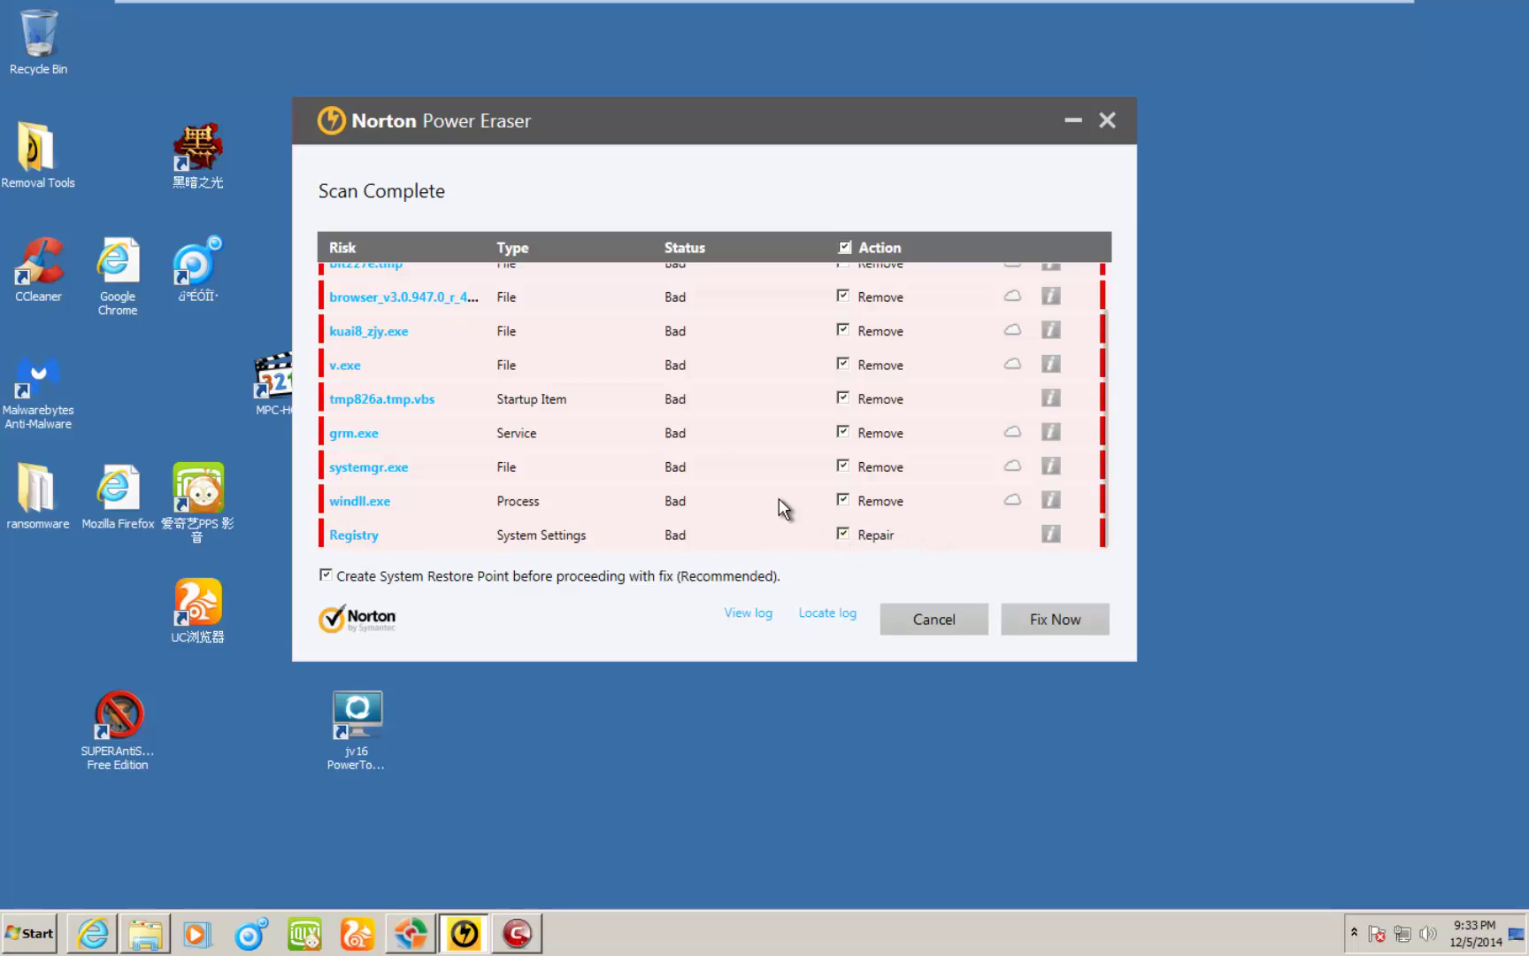
scroll(556, 423, up, 2)
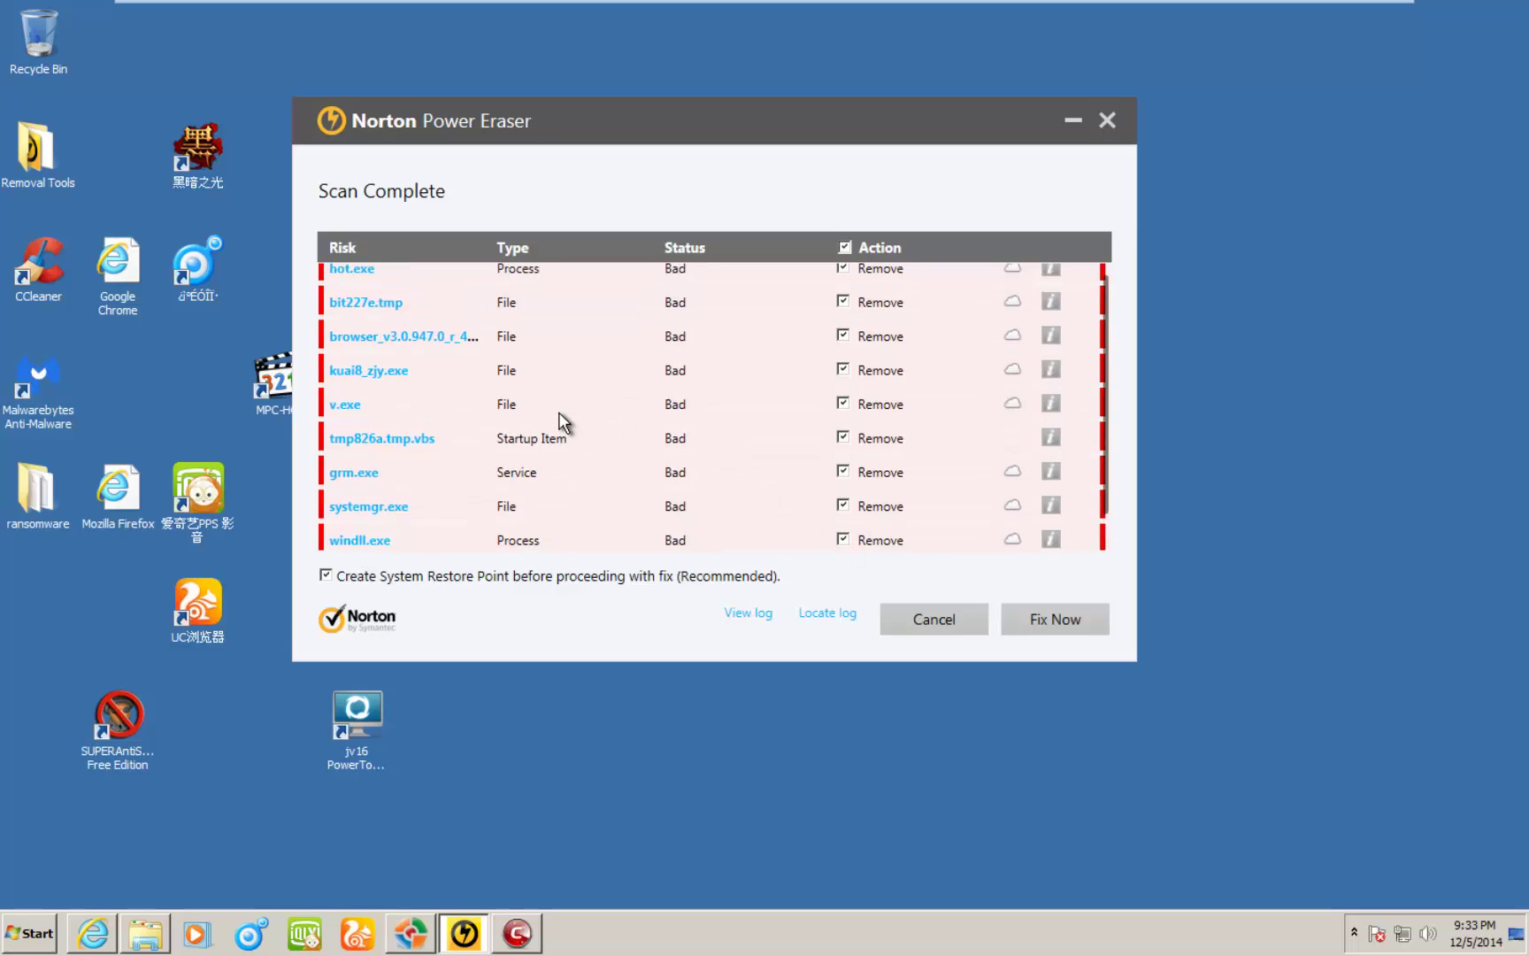
click(1073, 120)
Step: Launch Malwarebytes Anti-Malware from its desktop shortcut and reposition its Dashboard window near the top of the screen
double_click(61, 361)
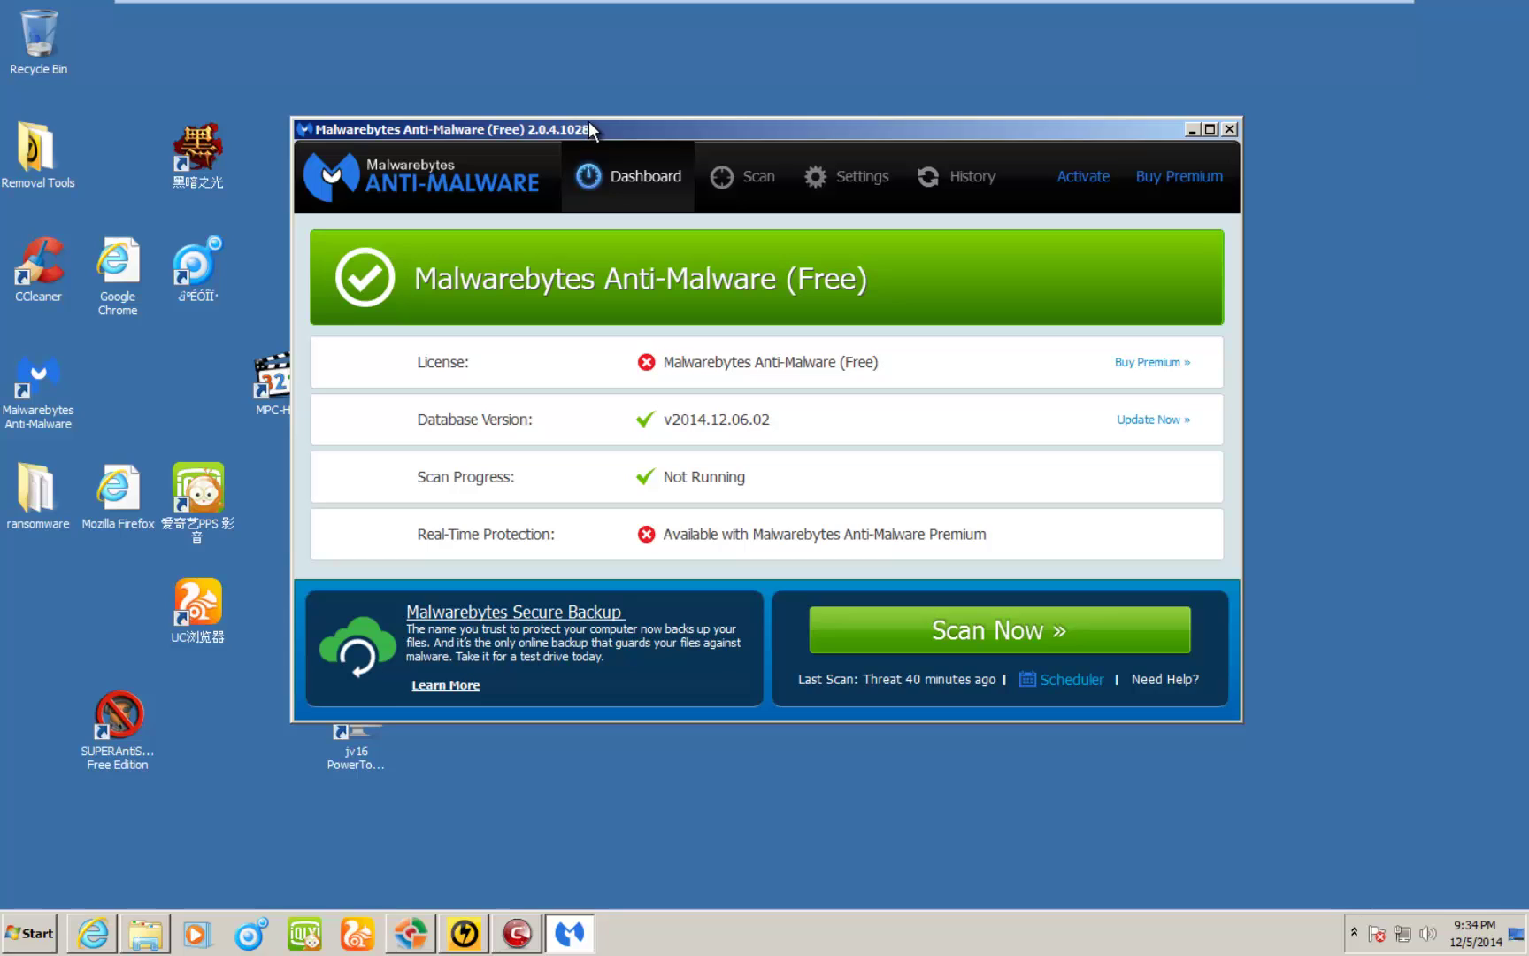
drag(584, 124, 573, 164)
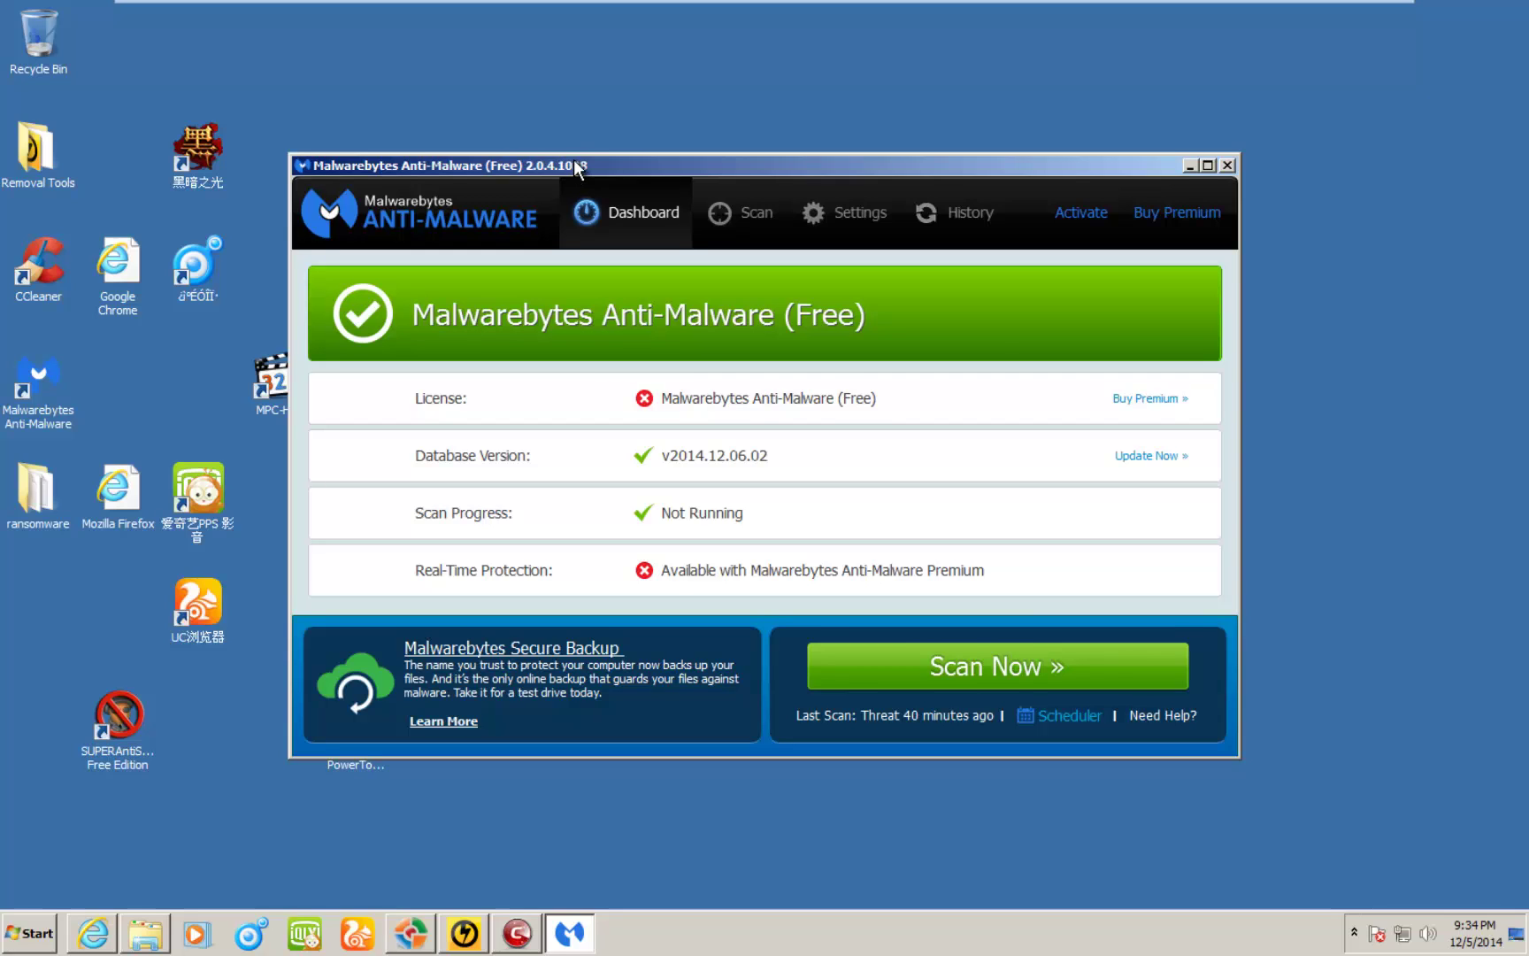
drag(572, 161, 592, 136)
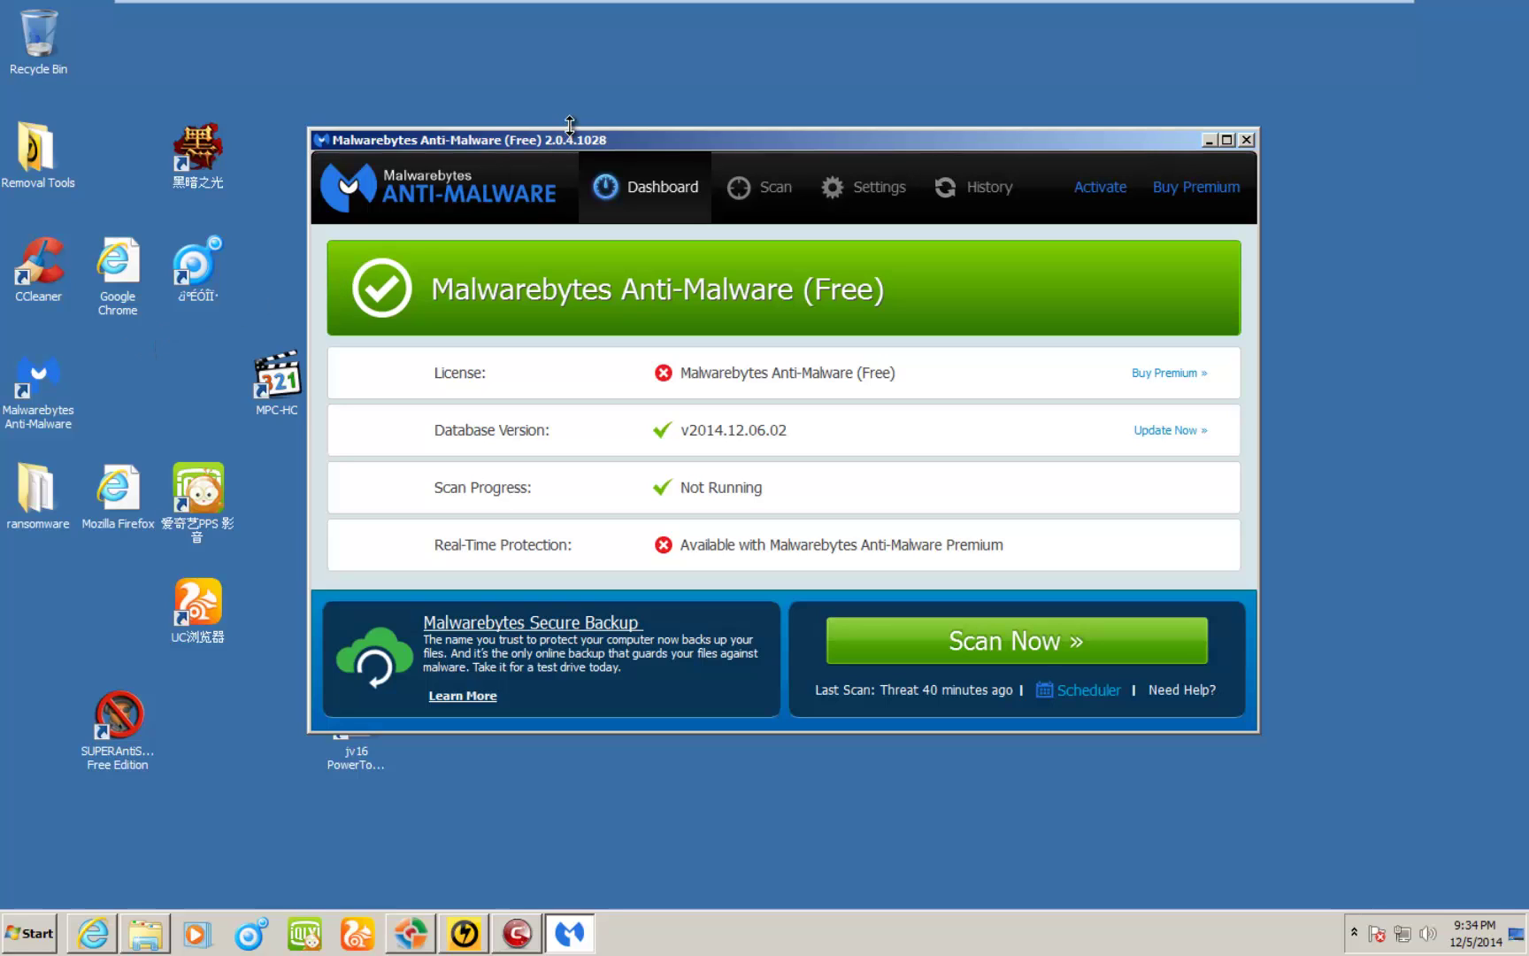
drag(625, 140, 620, 127)
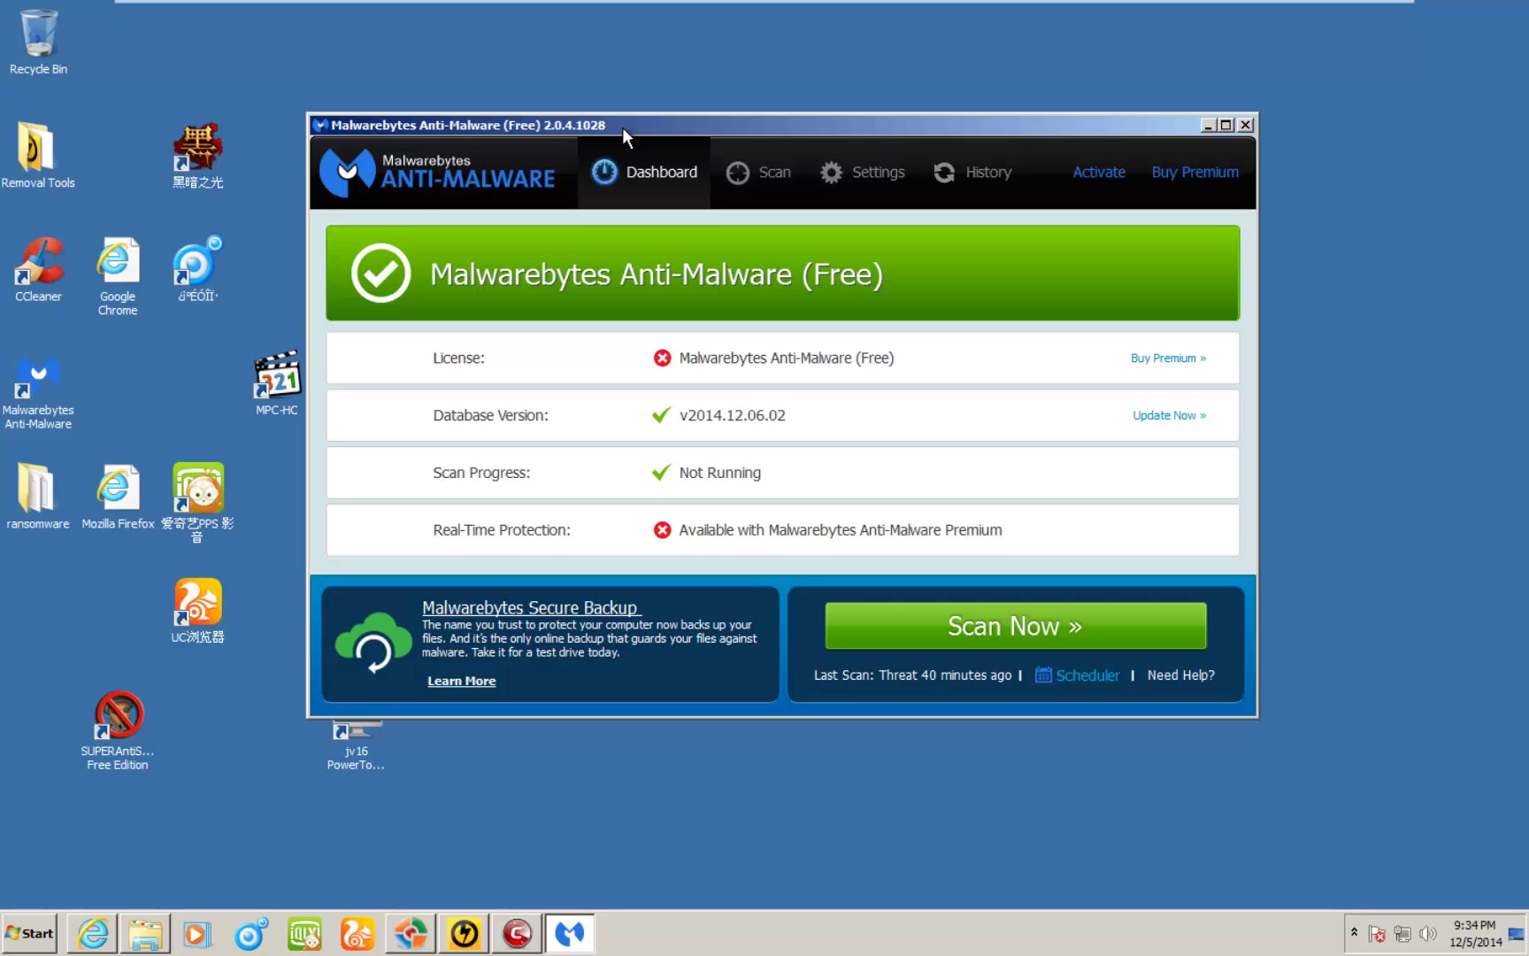
drag(620, 128, 623, 115)
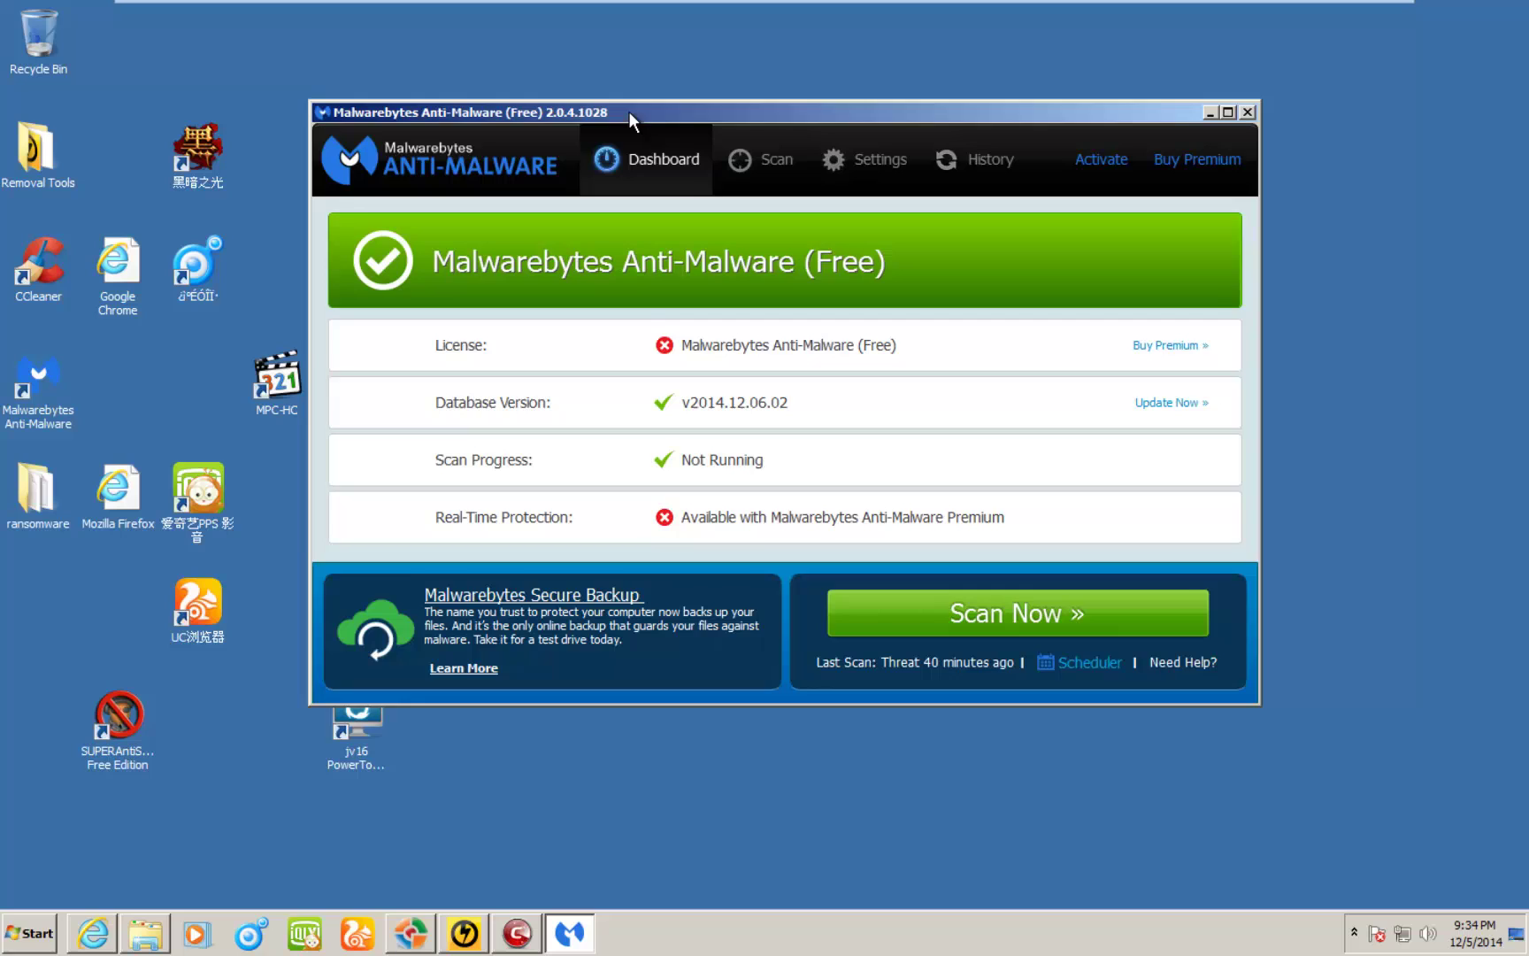
drag(629, 112, 662, 113)
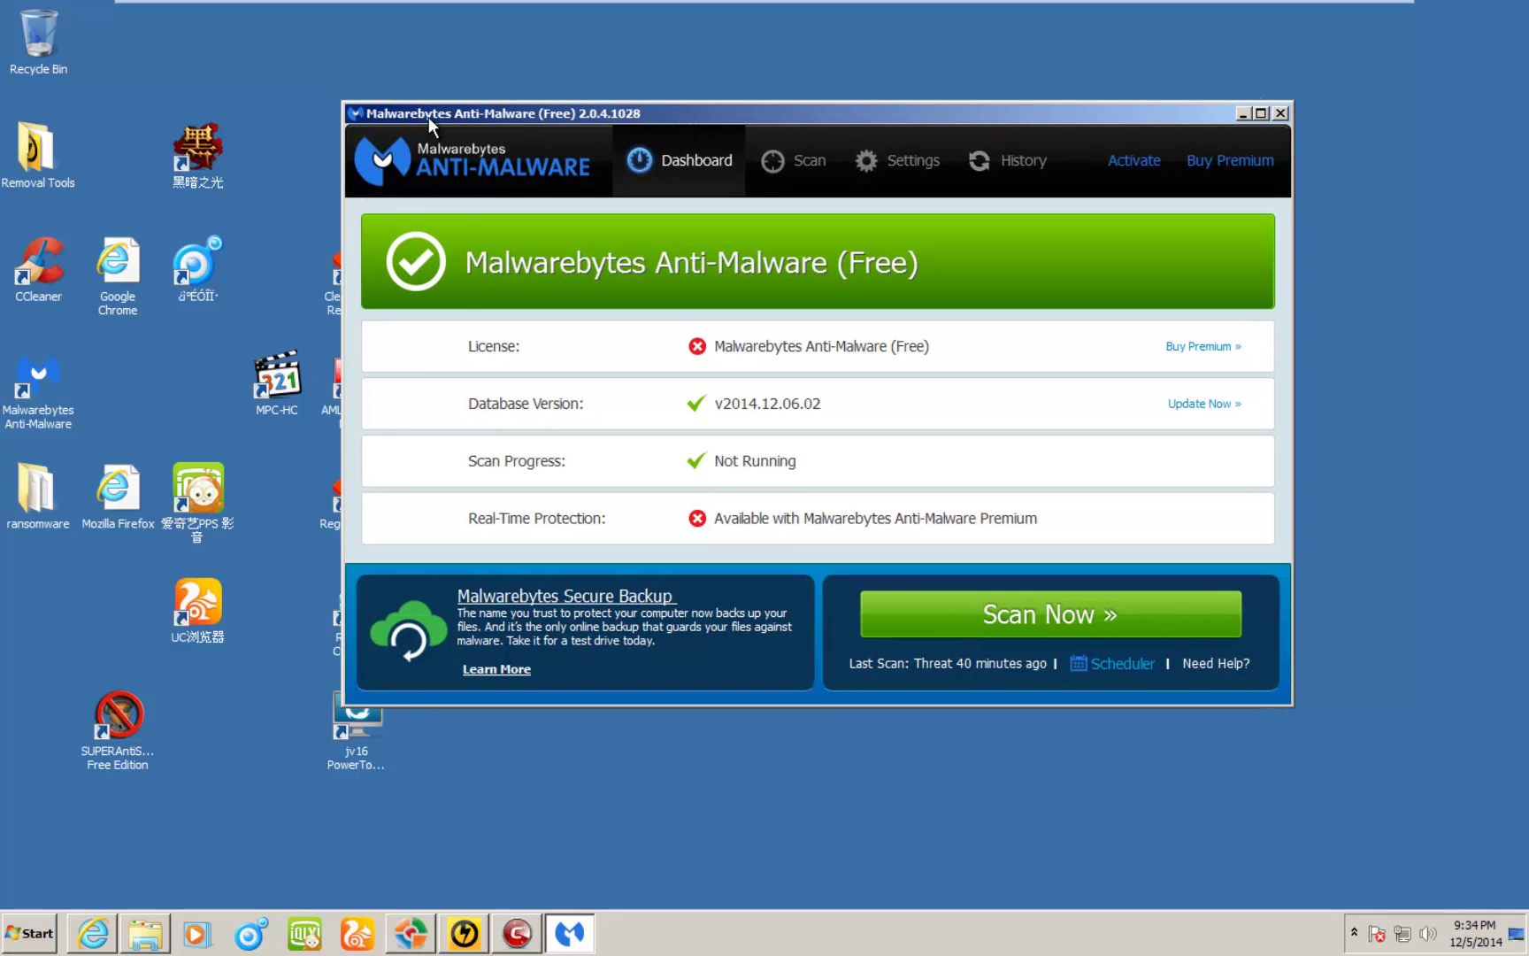
drag(441, 115, 404, 119)
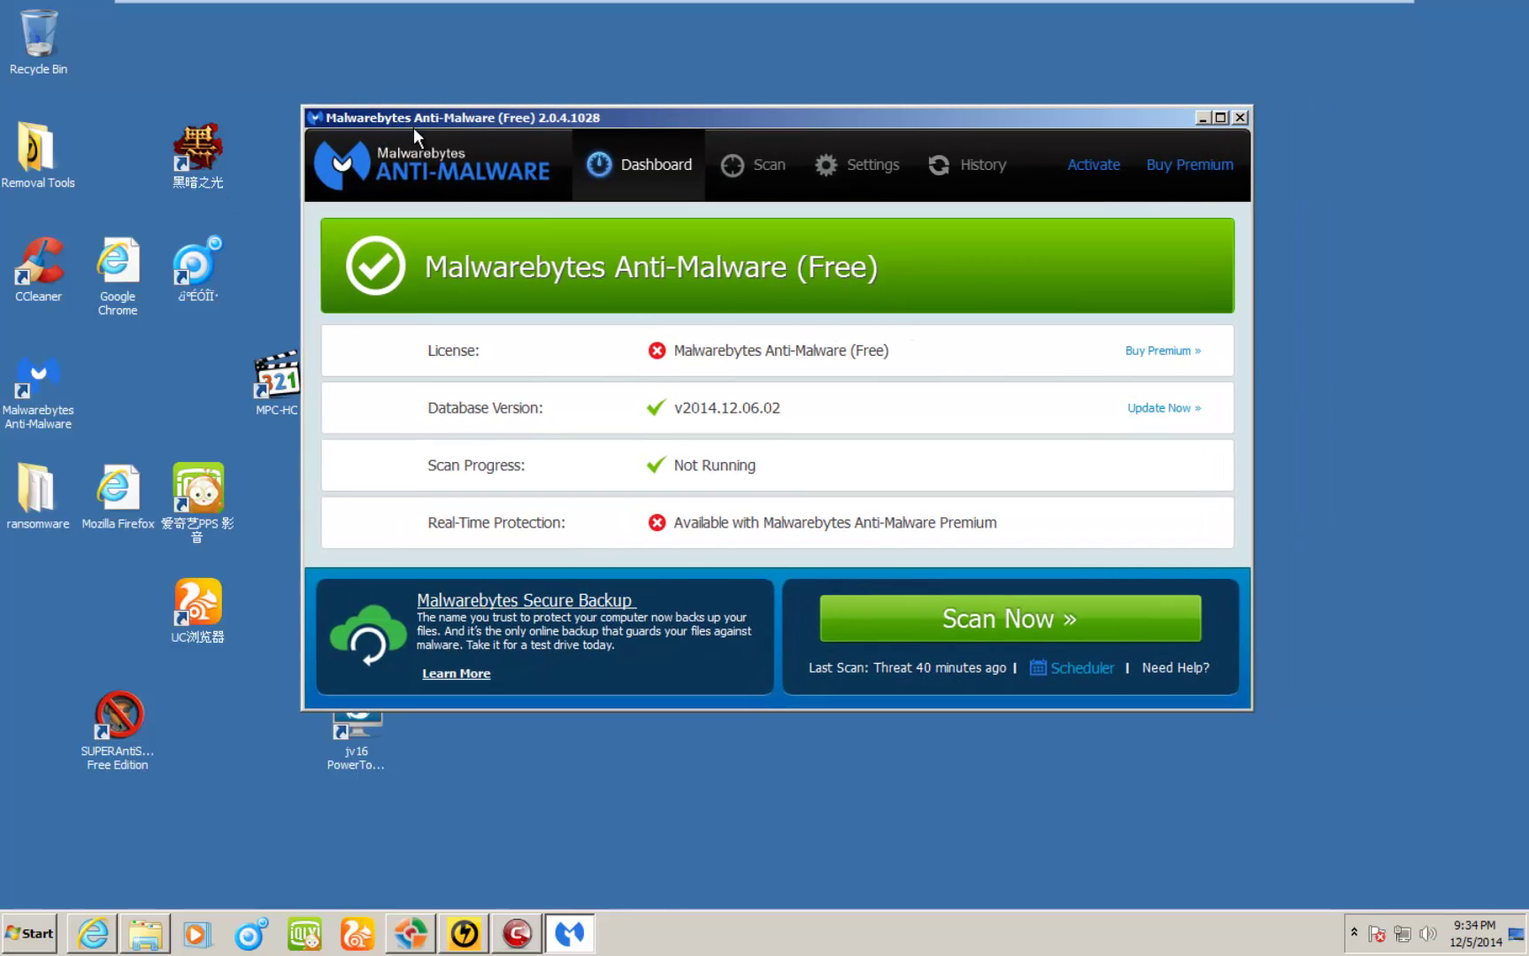